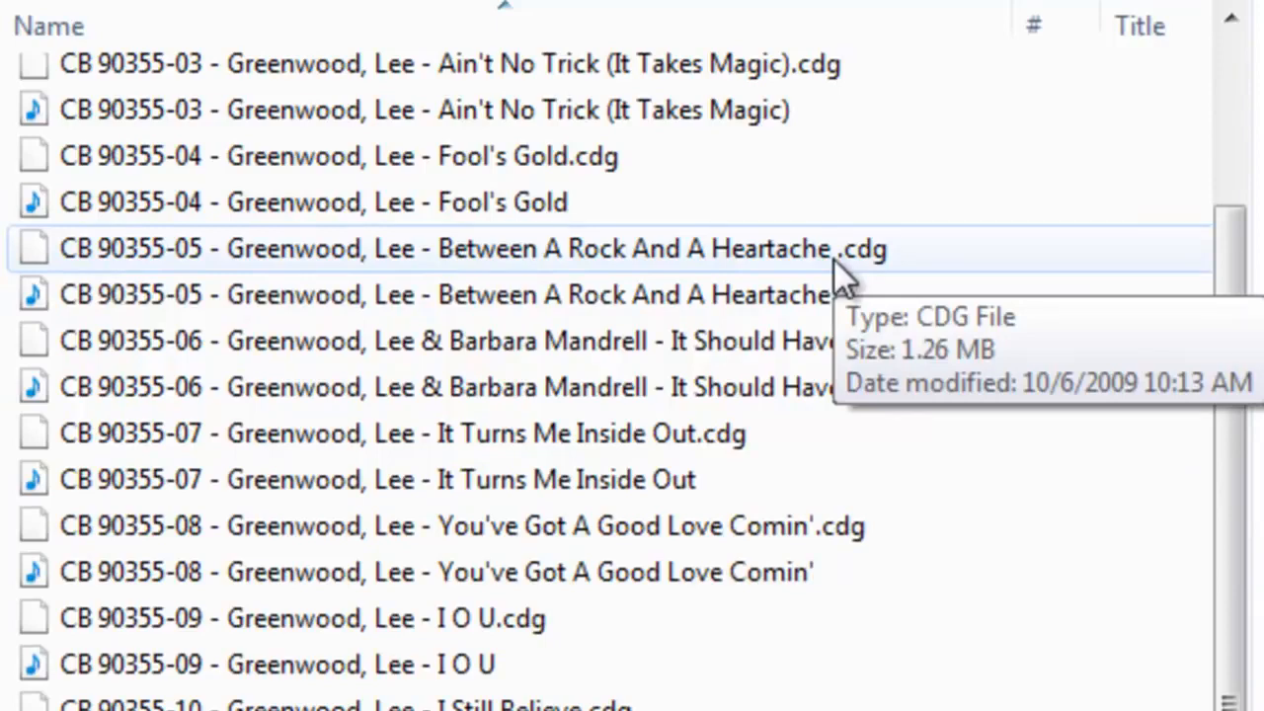
Check the CB 90355 Lee Greenwood file names and open the Main Folder on the My Passport (F:) drive
scroll(833, 258, up, 2)
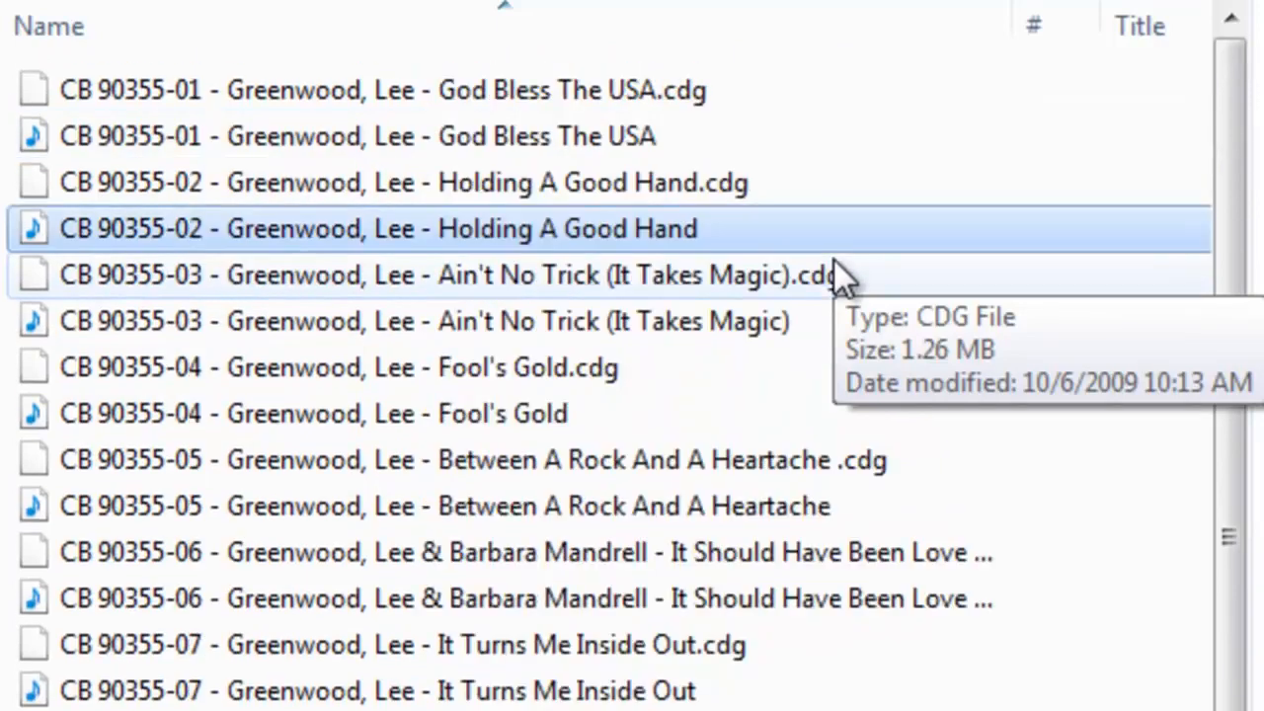
scroll(834, 261, down, 1)
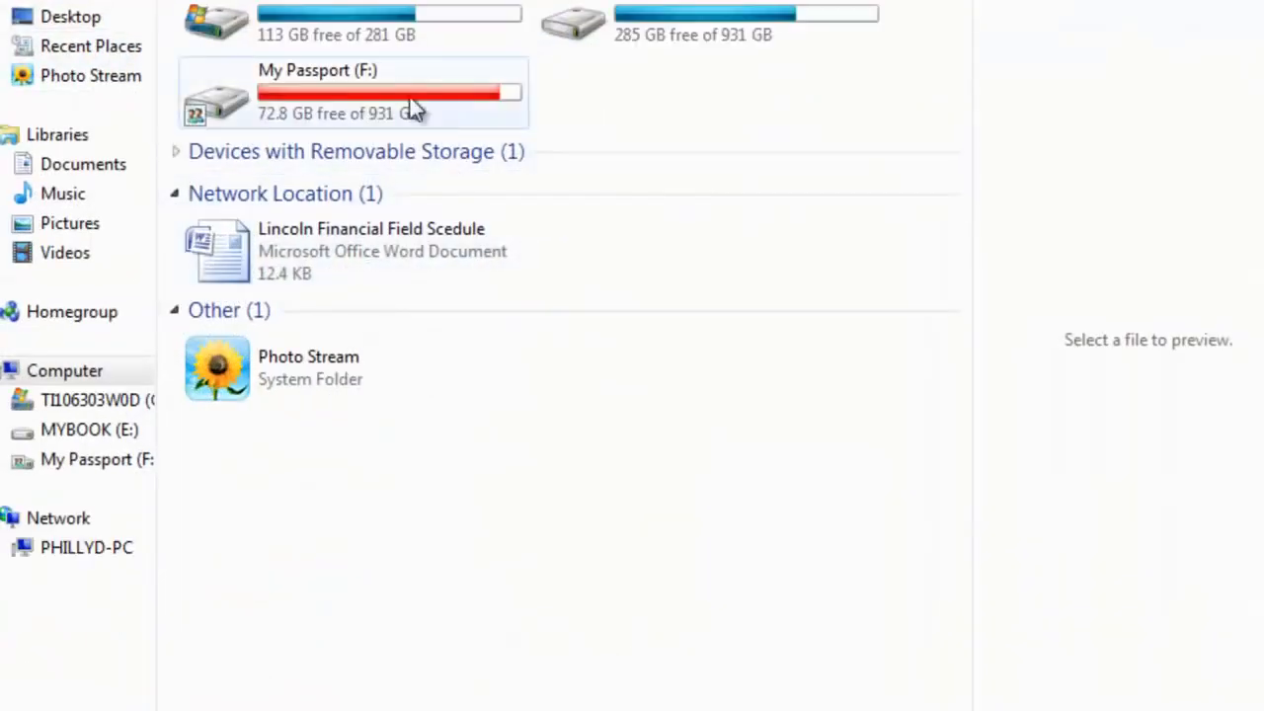
double_click(351, 85)
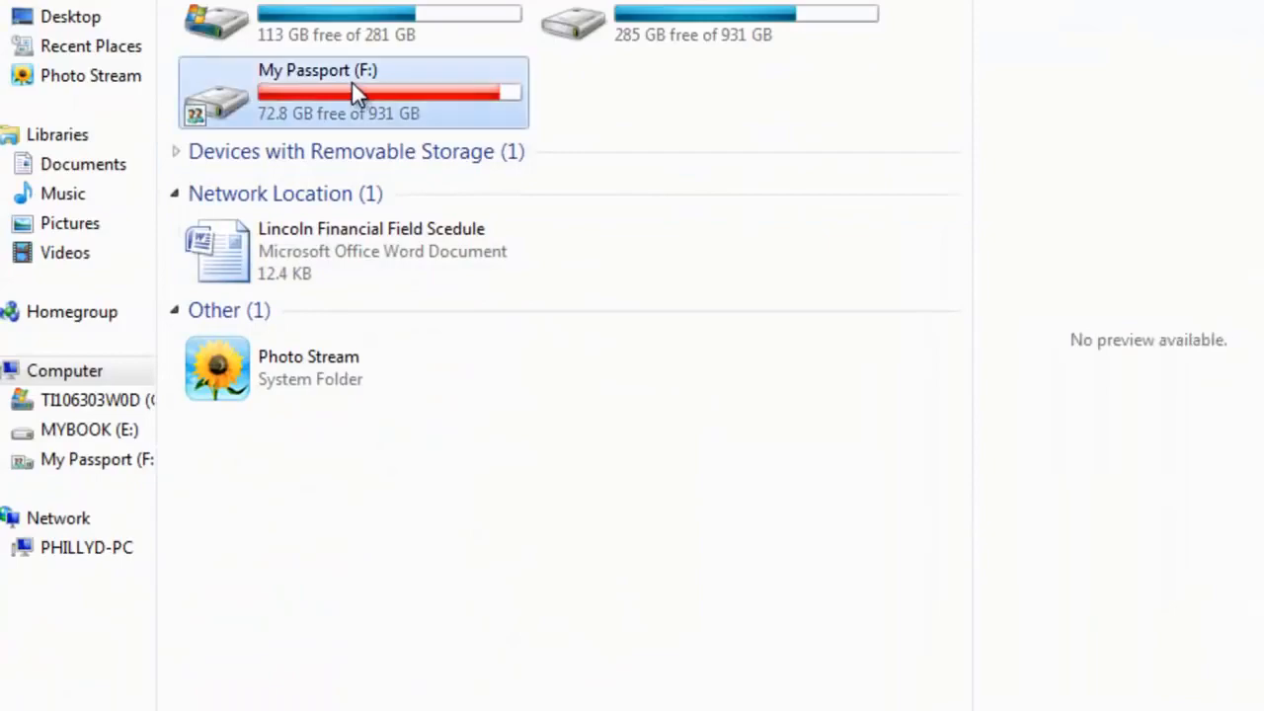
double_click(258, 55)
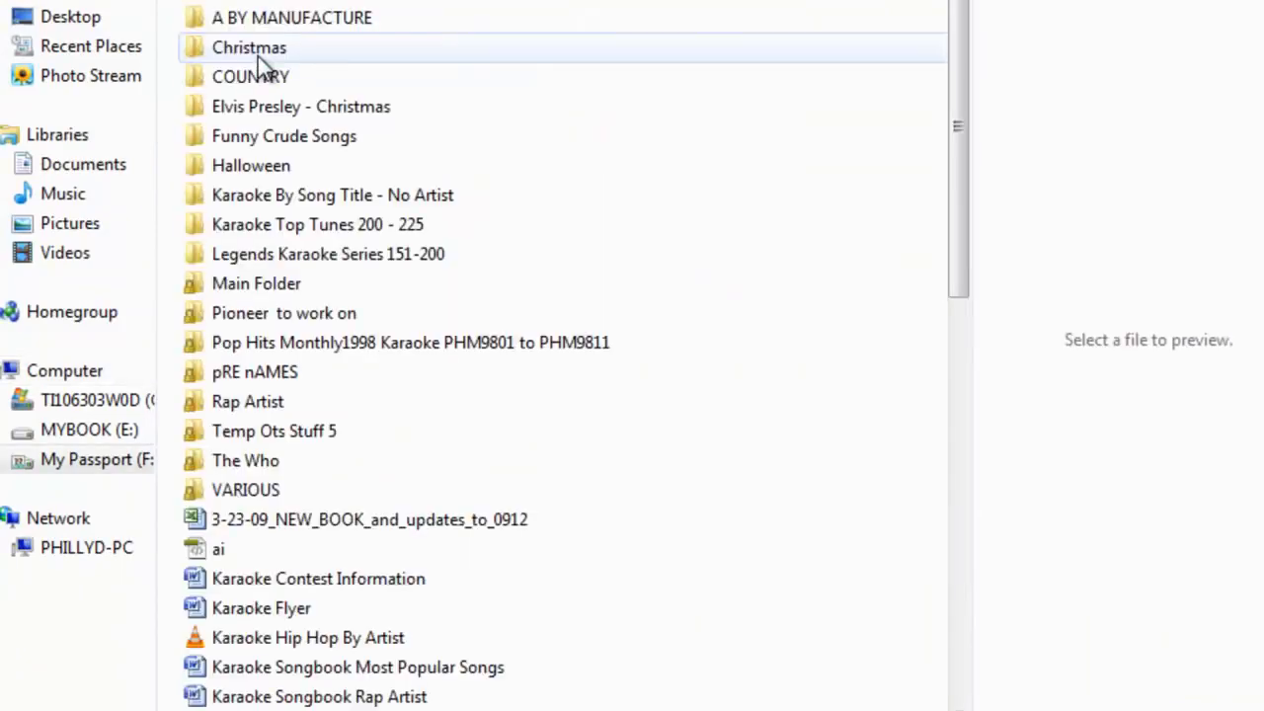
double_click(257, 284)
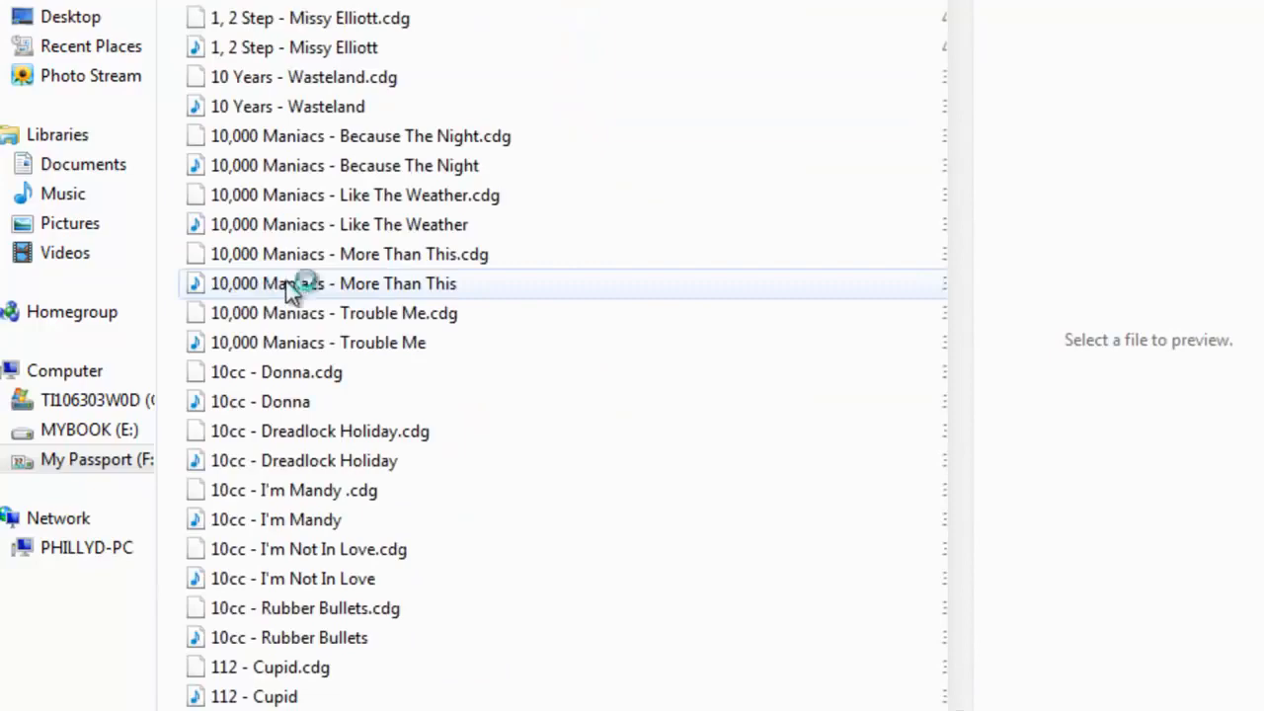
Examine how artist and song title are written in the Main Folder's file names, from the numeric artists through Martina McBride
click(279, 183)
scroll(278, 181, up, 6)
scroll(279, 181, down, 20)
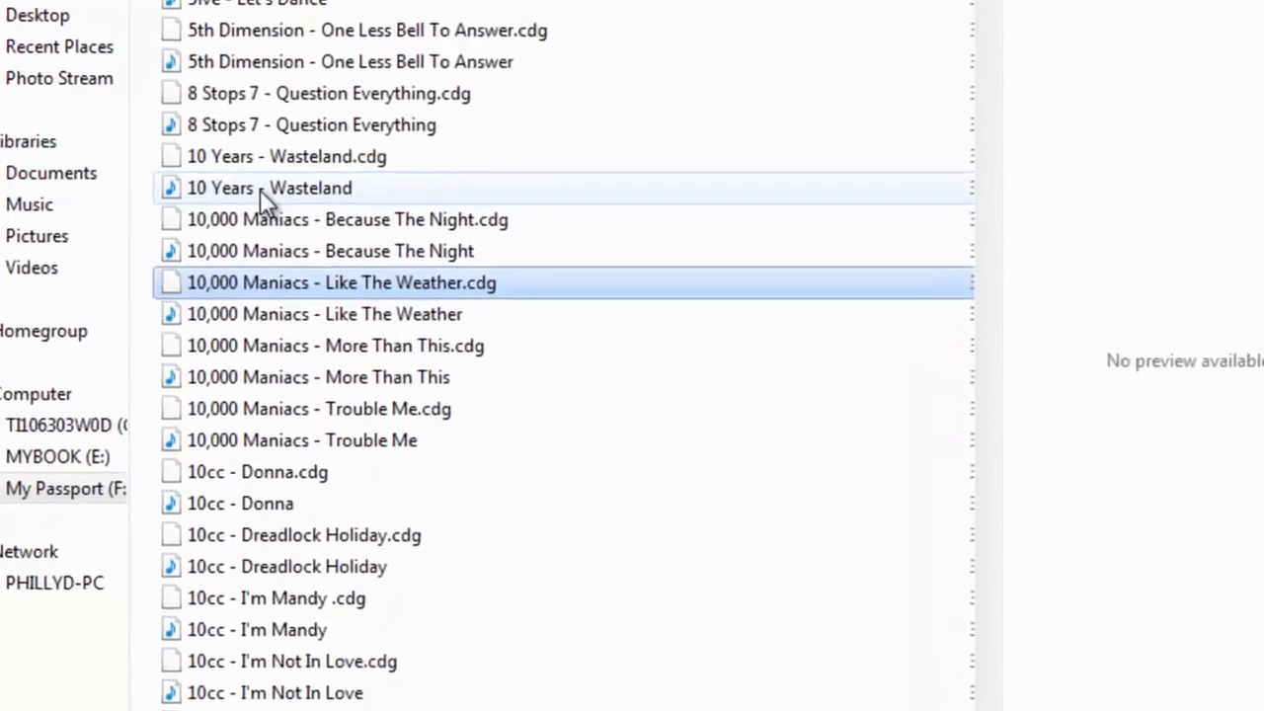
scroll(147, 249, down, 8)
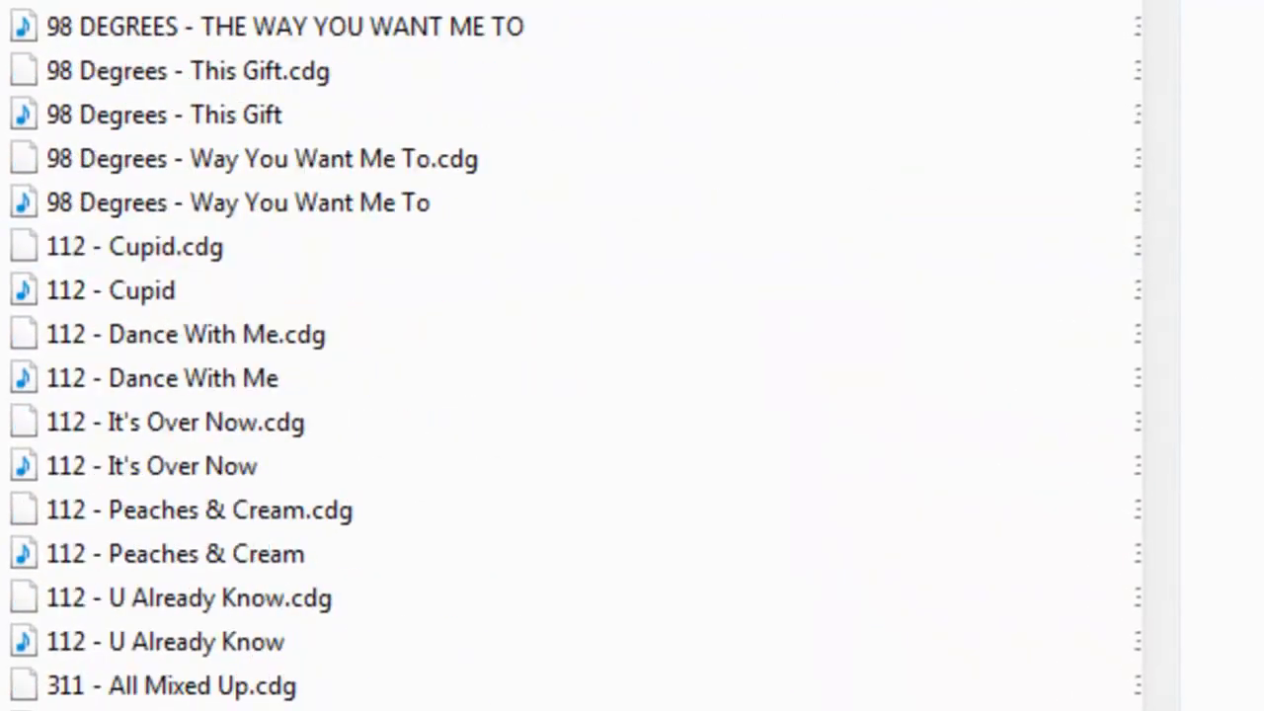
drag(1157, 4, 1178, 462)
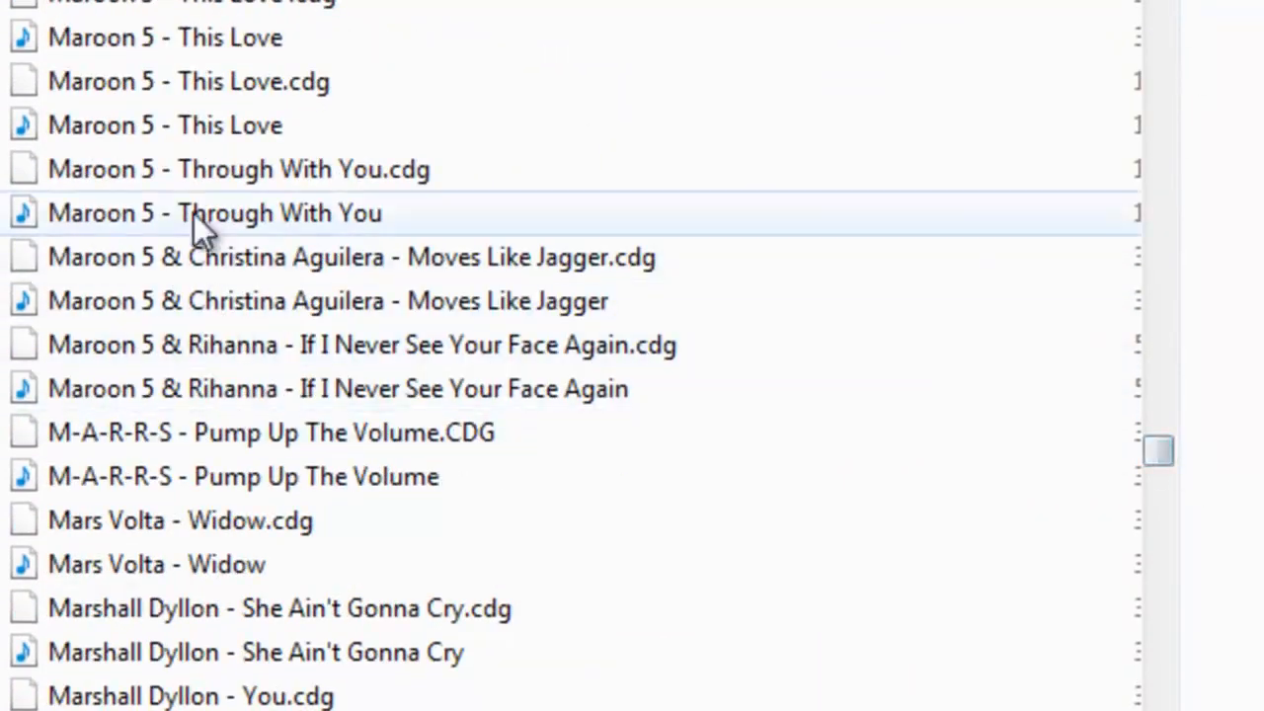
scroll(90, 474, down, 1)
scroll(91, 474, down, 7)
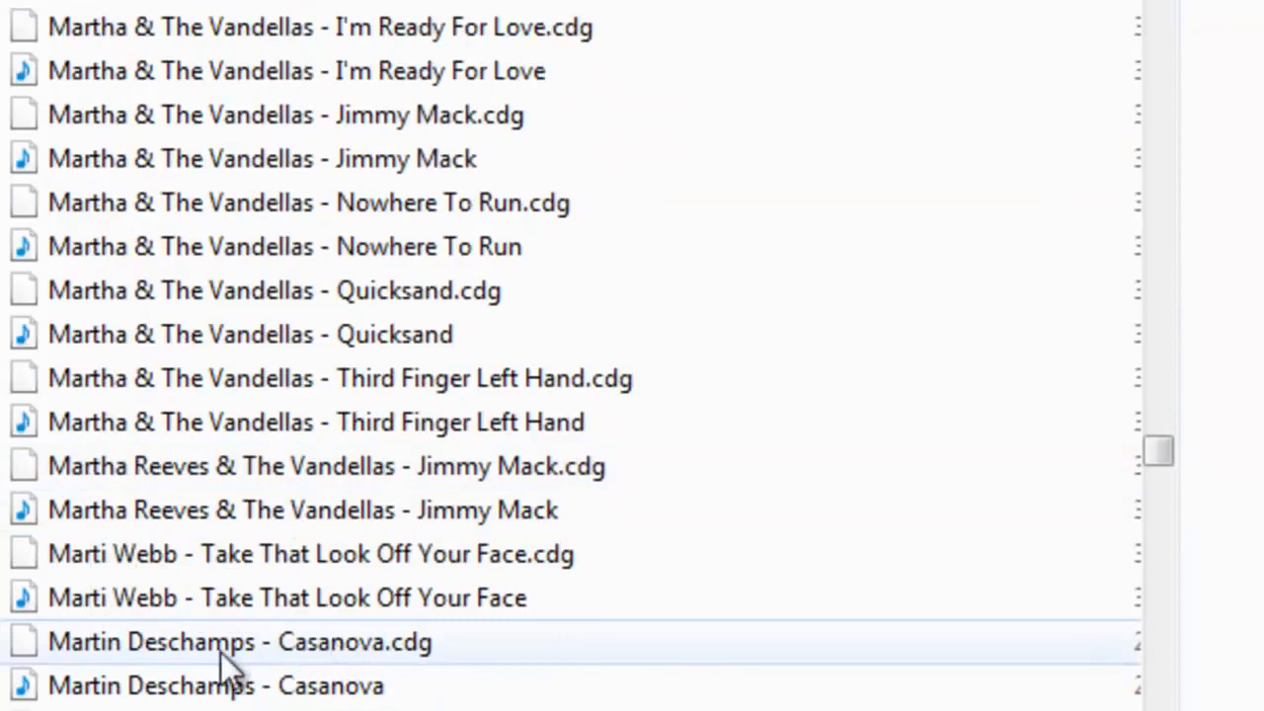
click(210, 650)
click(147, 480)
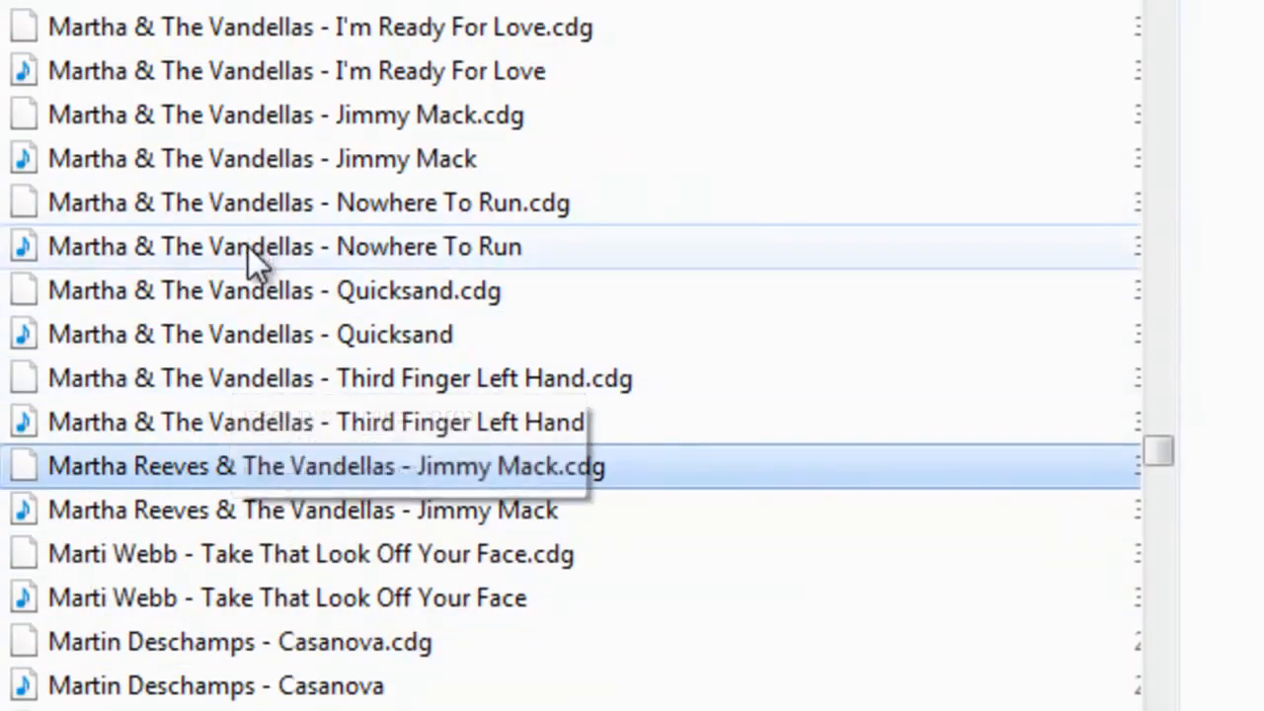
click(357, 685)
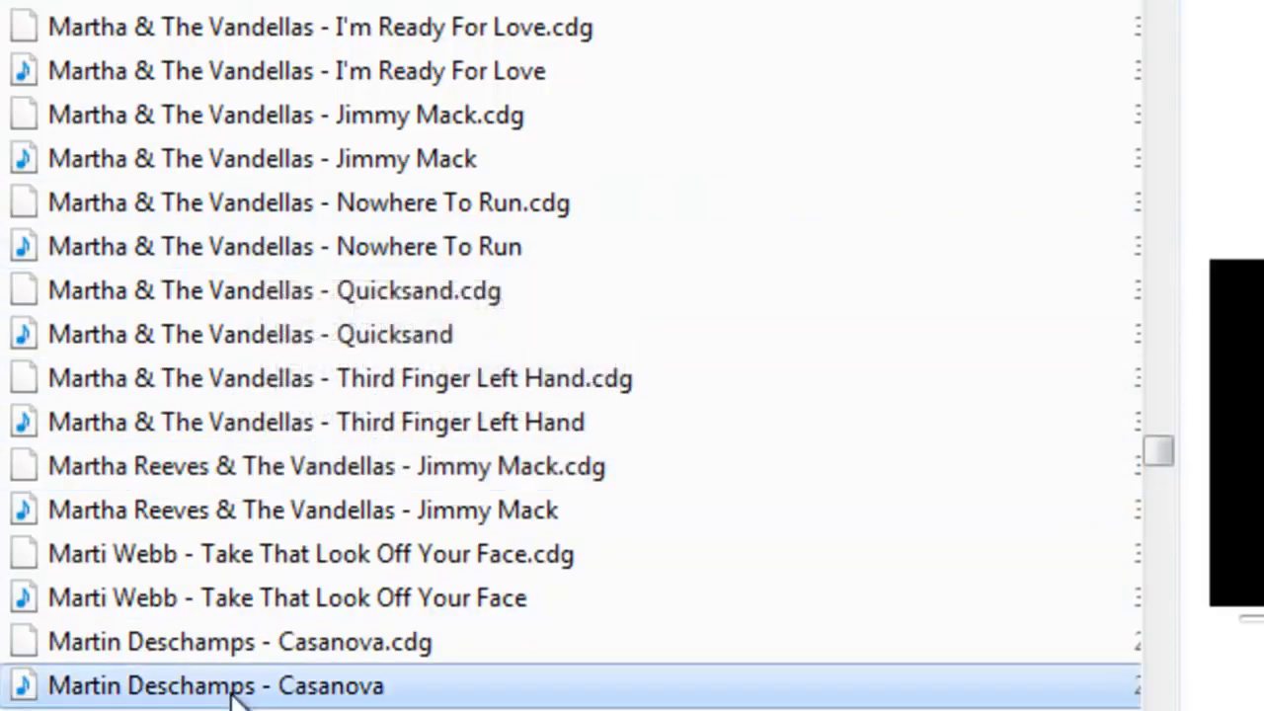
scroll(234, 696, down, 1)
scroll(234, 696, down, 4)
scroll(237, 691, up, 2)
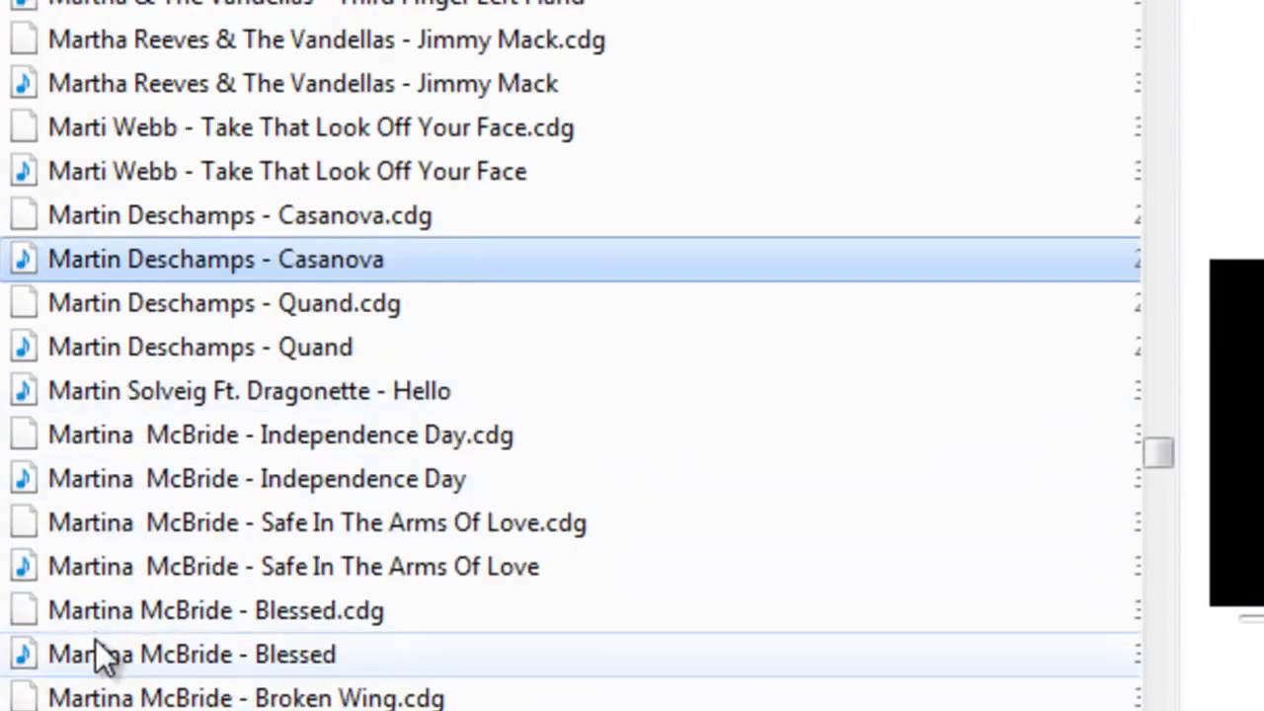
scroll(231, 574, down, 12)
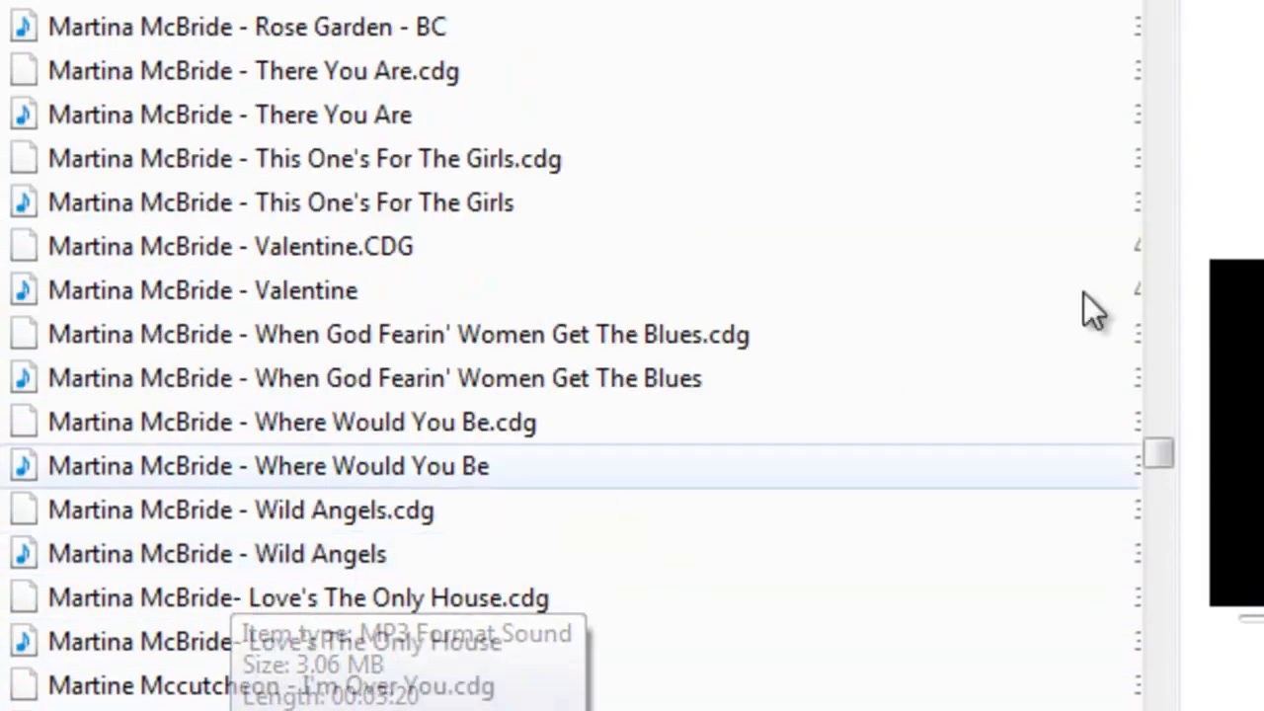
Review the file names at the end of the list and jump to the files beginning with "theme"
click(1163, 502)
drag(1165, 504, 1165, 710)
scroll(572, 356, up, 15)
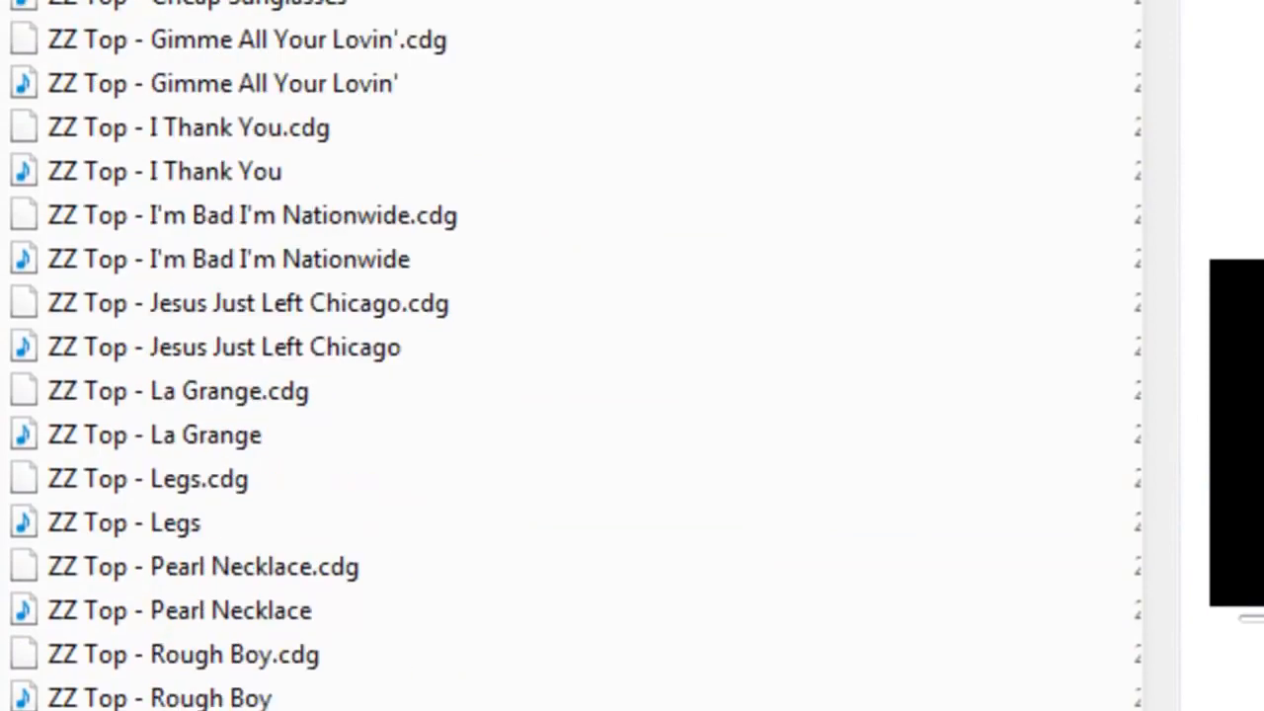
click(222, 540)
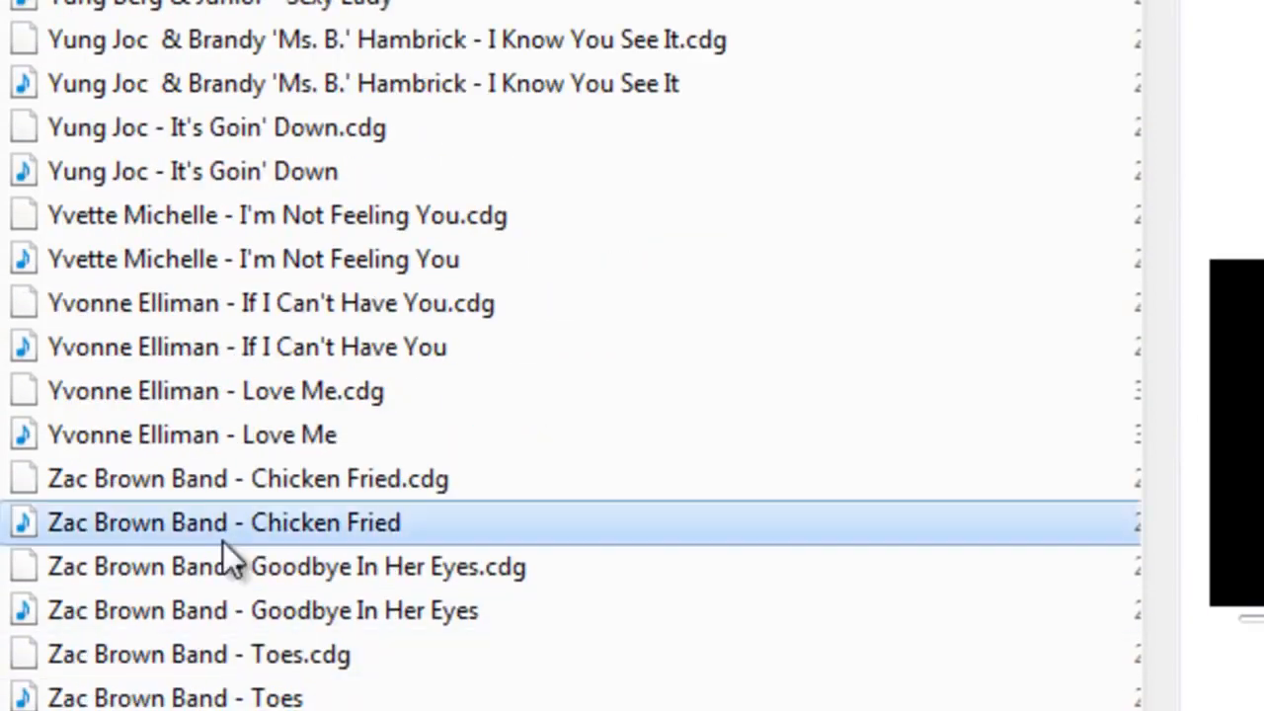
text(th)
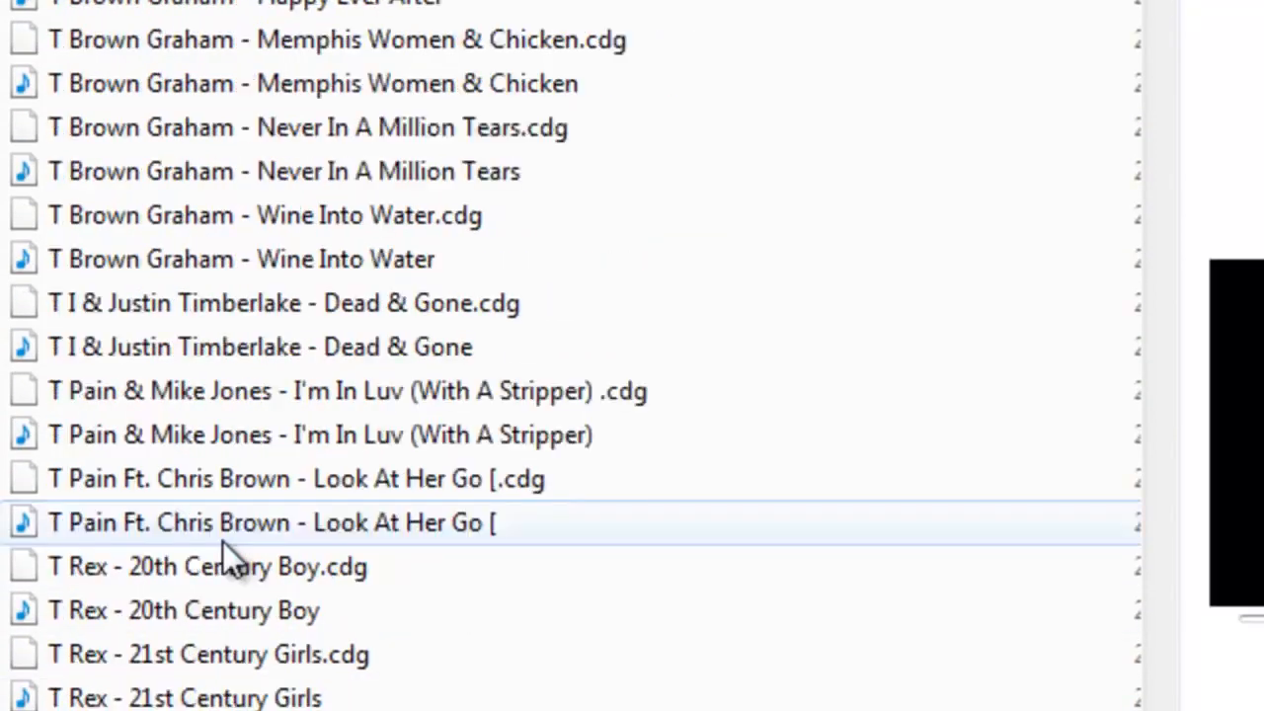
text(eme)
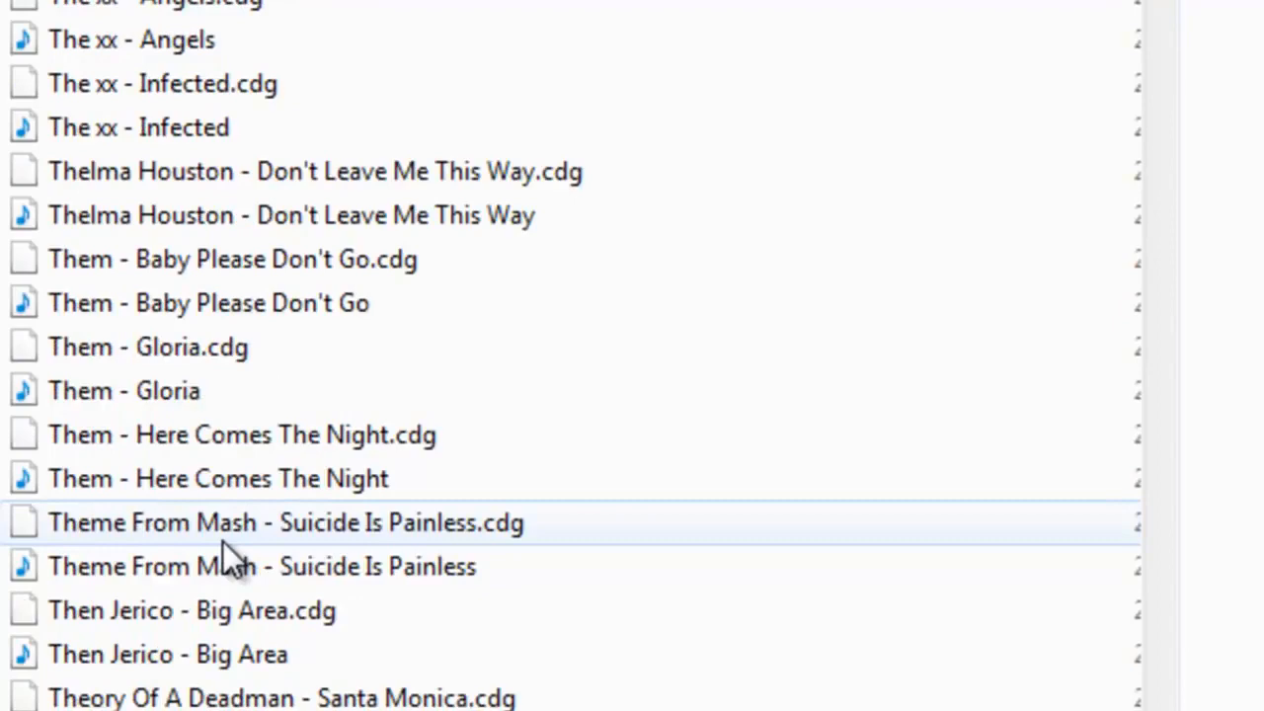
click(222, 540)
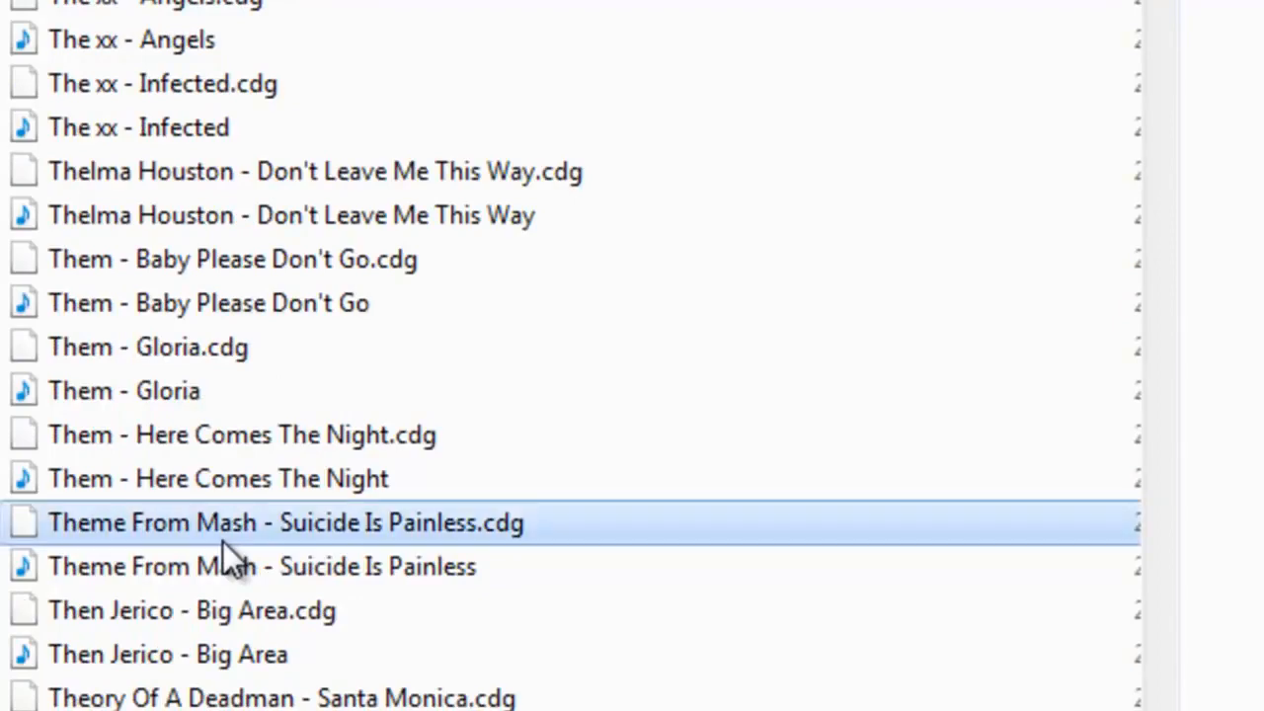
Compare the files named "Who" with those named "Who, The" in the song list
scroll(222, 540, down, 20)
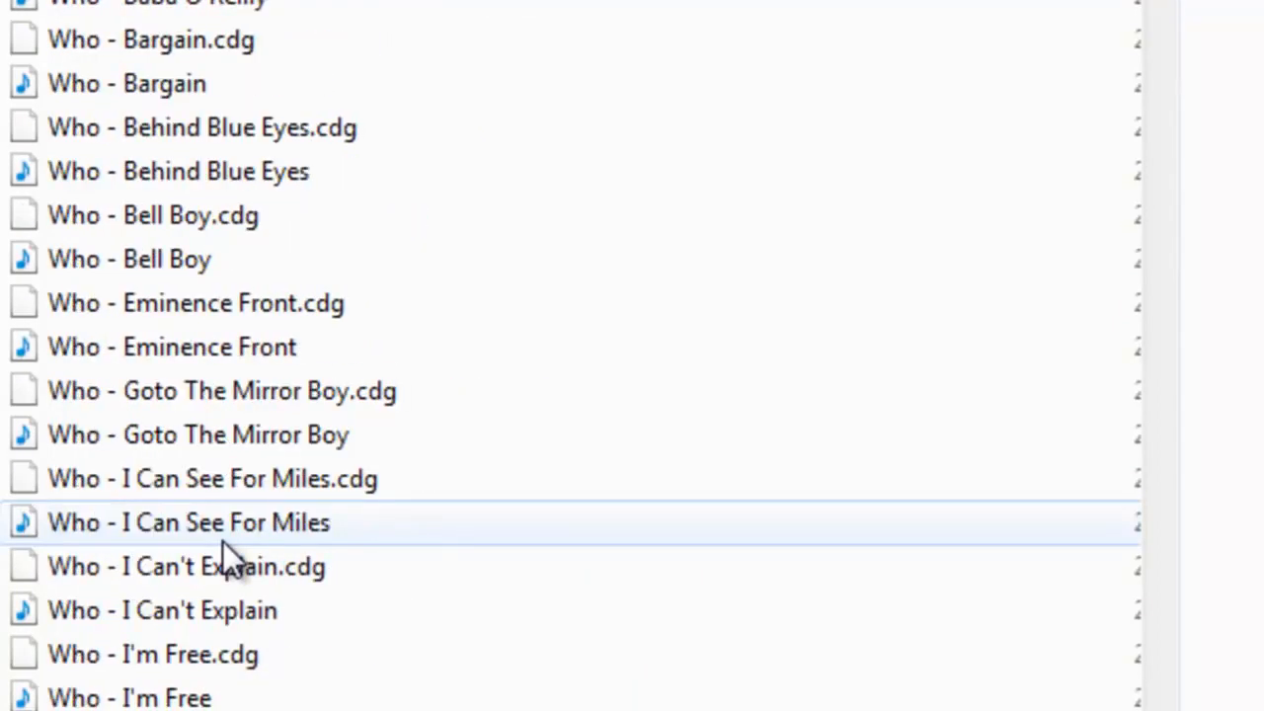
scroll(177, 169, up, 2)
scroll(177, 169, down, 13)
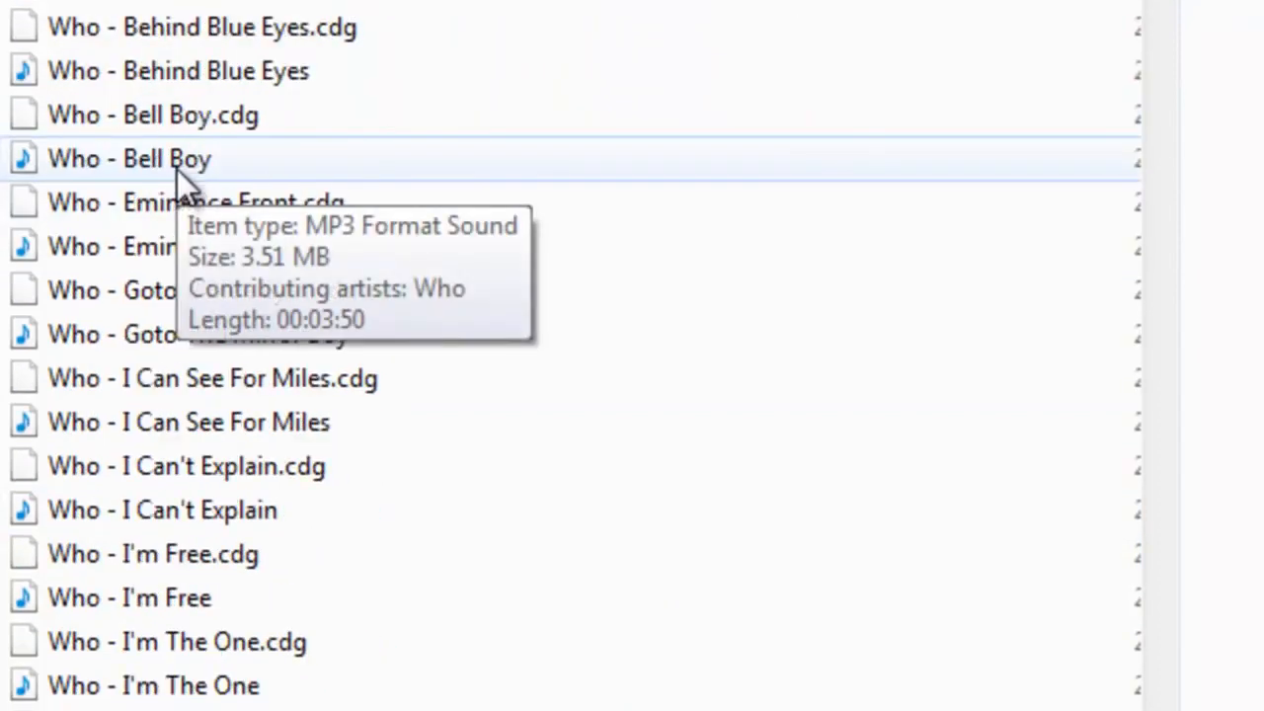
scroll(177, 169, down, 5)
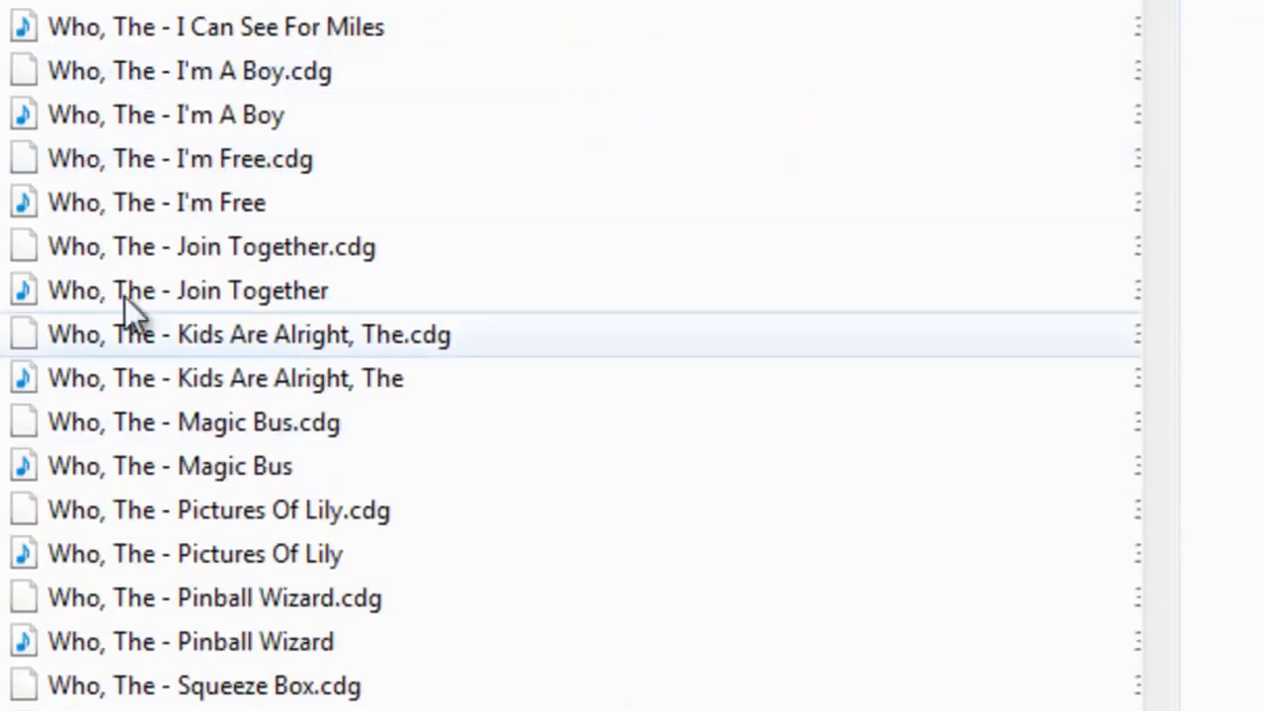
scroll(166, 55, up, 5)
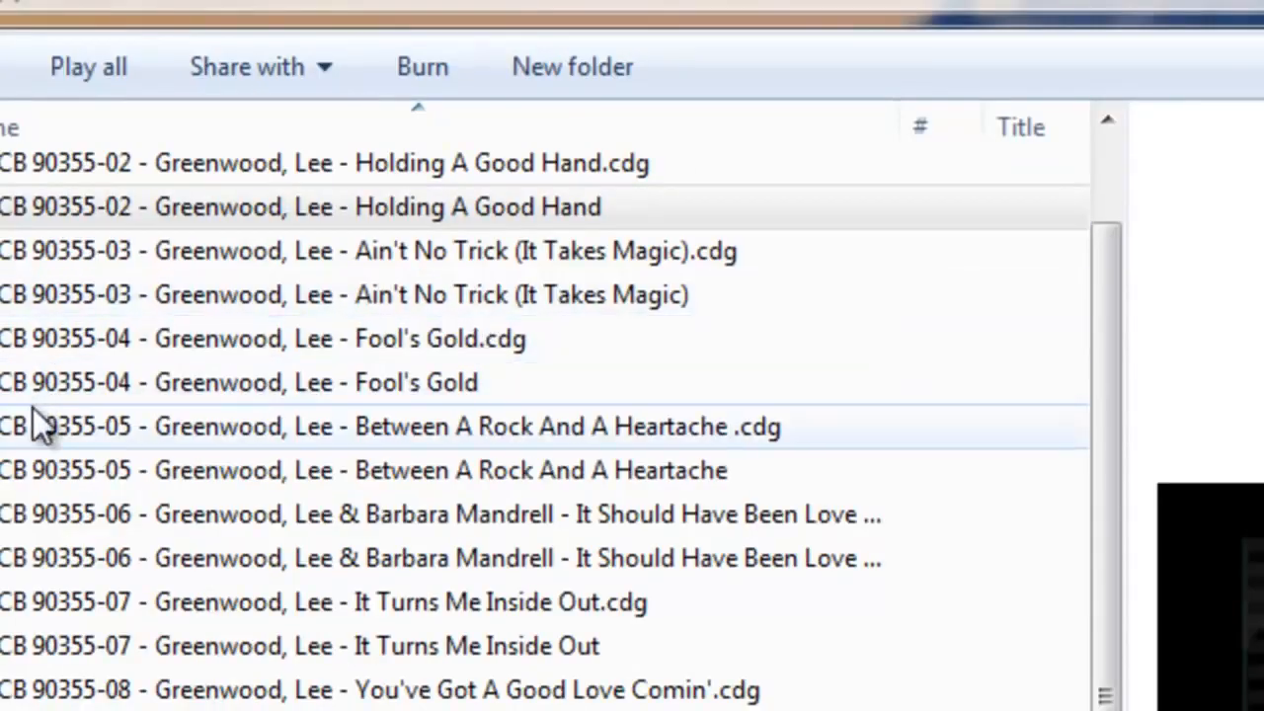
Return to the CB 90355 Lee Greenwood folder and examine the disc-number prefix on its file names
click(39, 427)
scroll(38, 425, down, 1)
scroll(38, 425, up, 2)
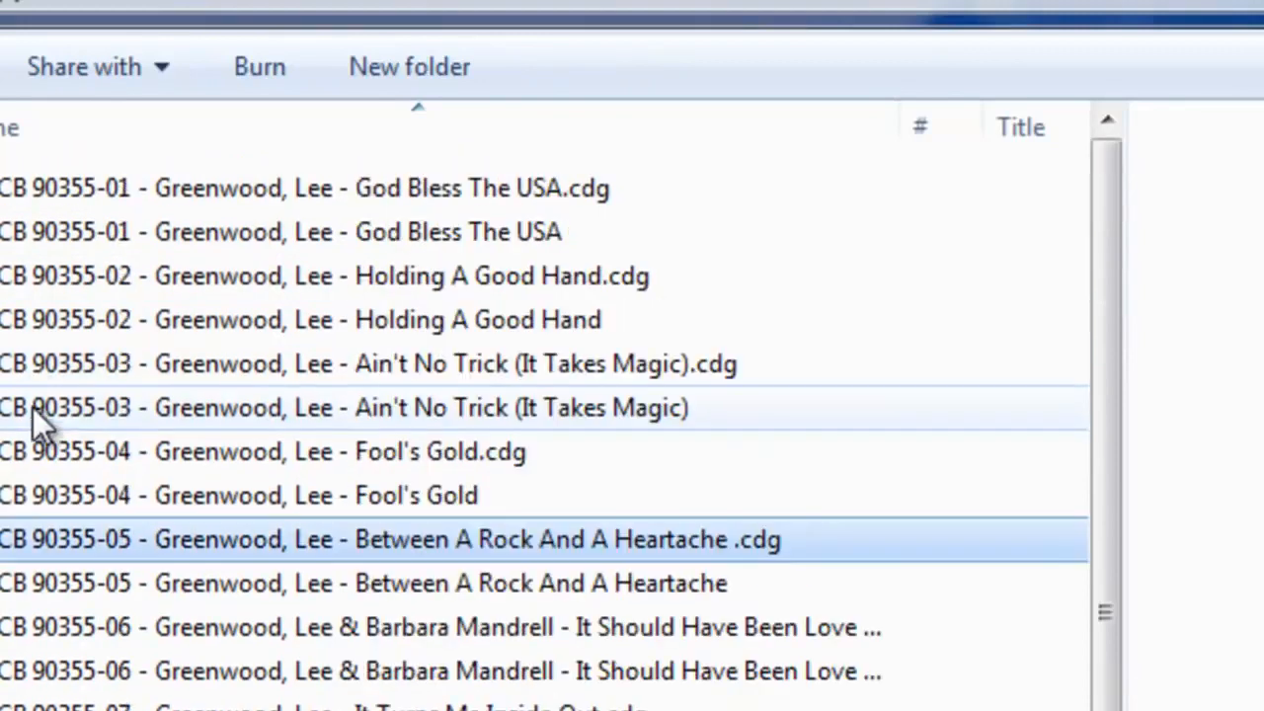
click(2, 434)
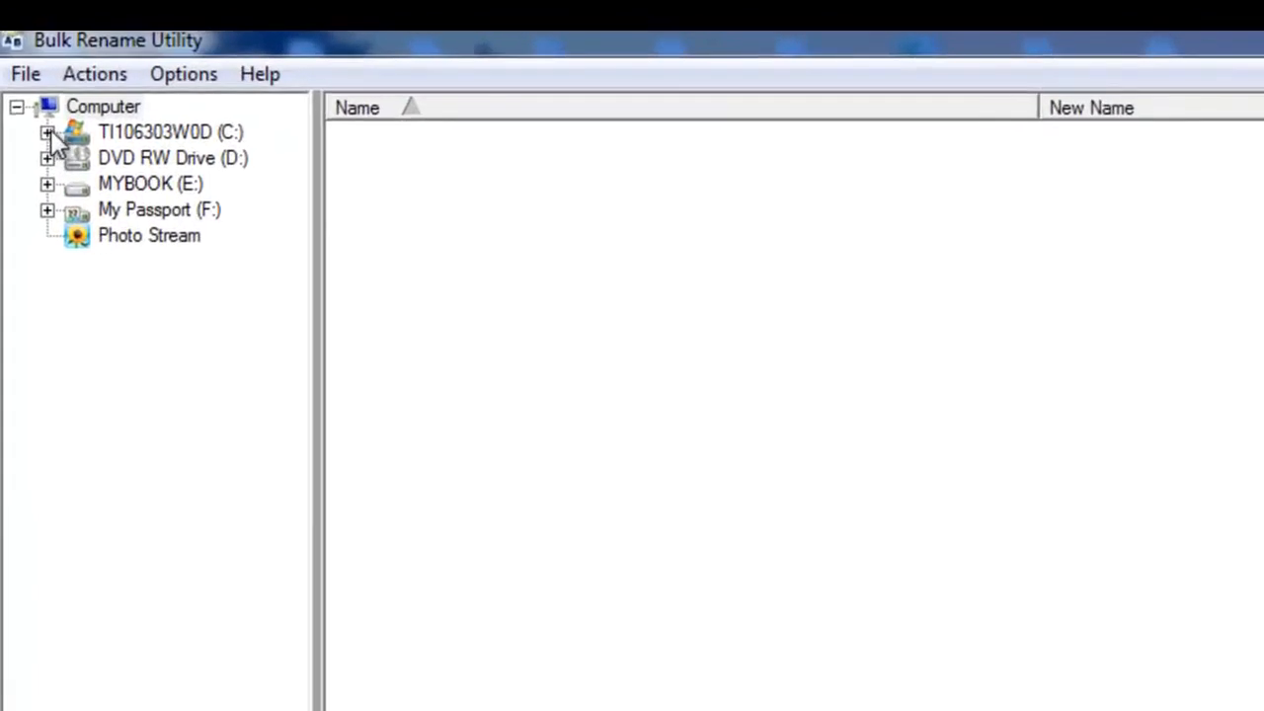
Switch to Bulk Rename Utility and open the folder of CB 90355 karaoke files from the user's Desktop on drive C:
click(48, 131)
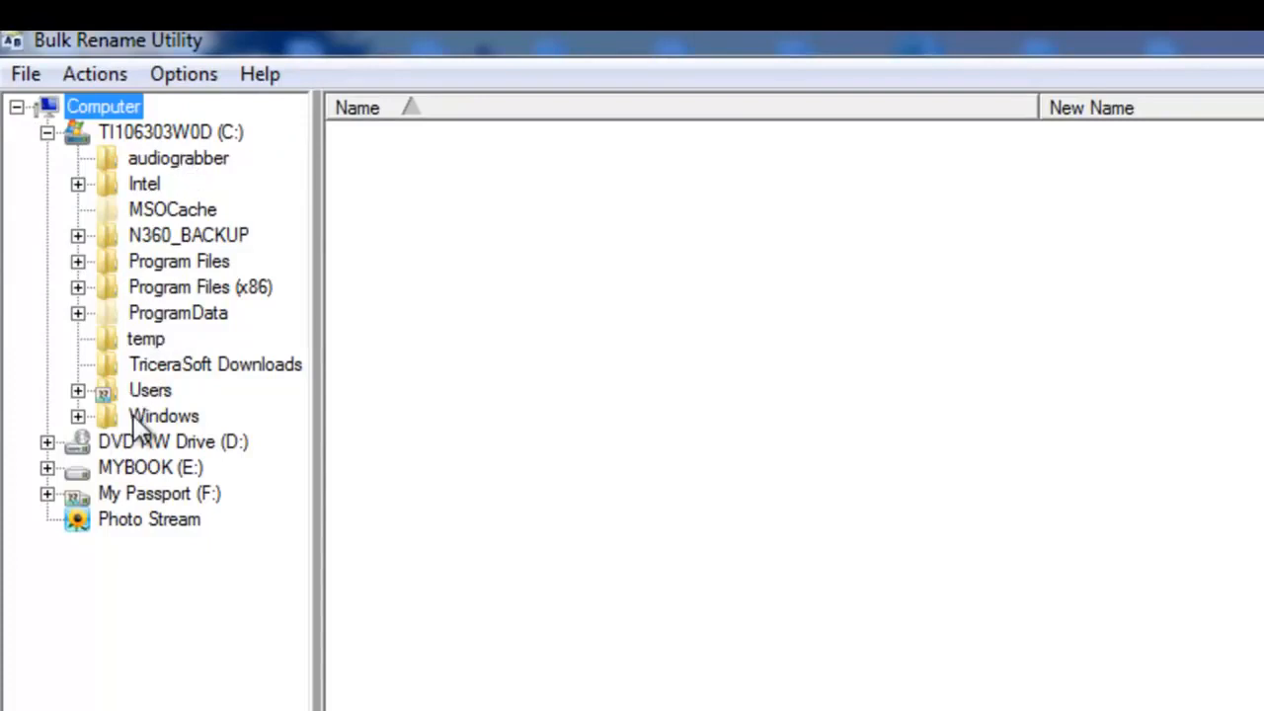
double_click(148, 393)
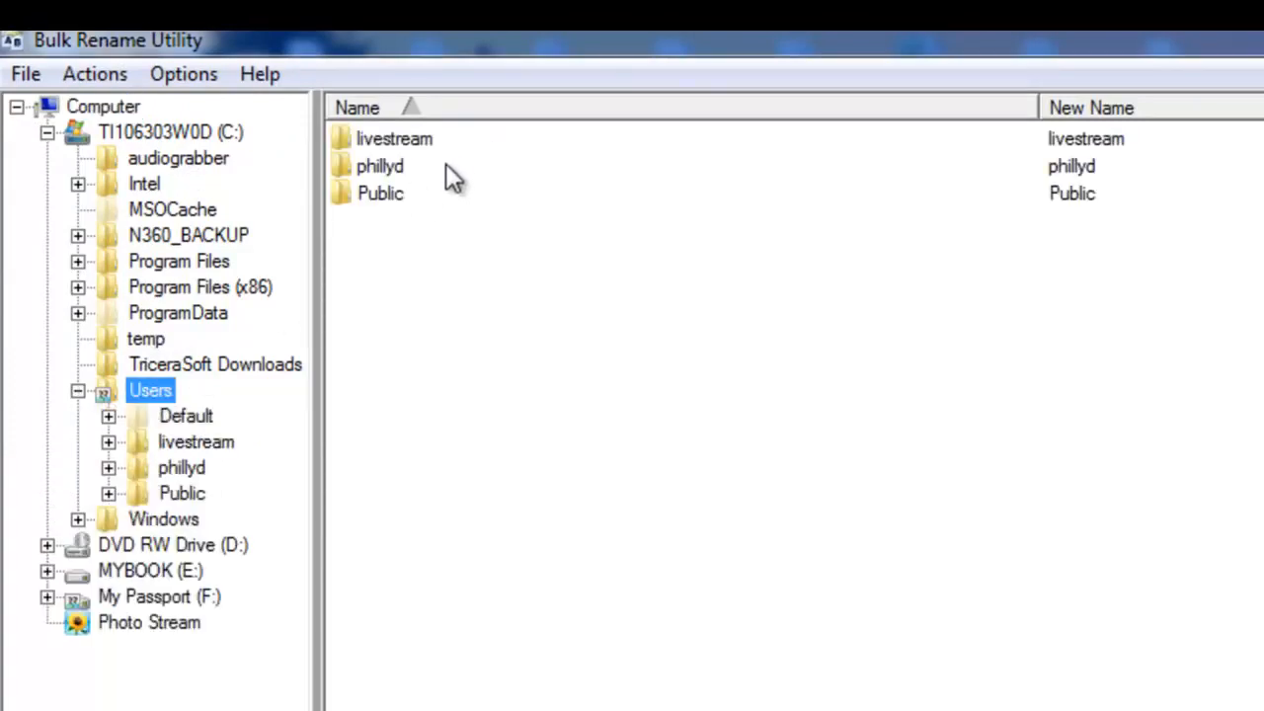
double_click(341, 166)
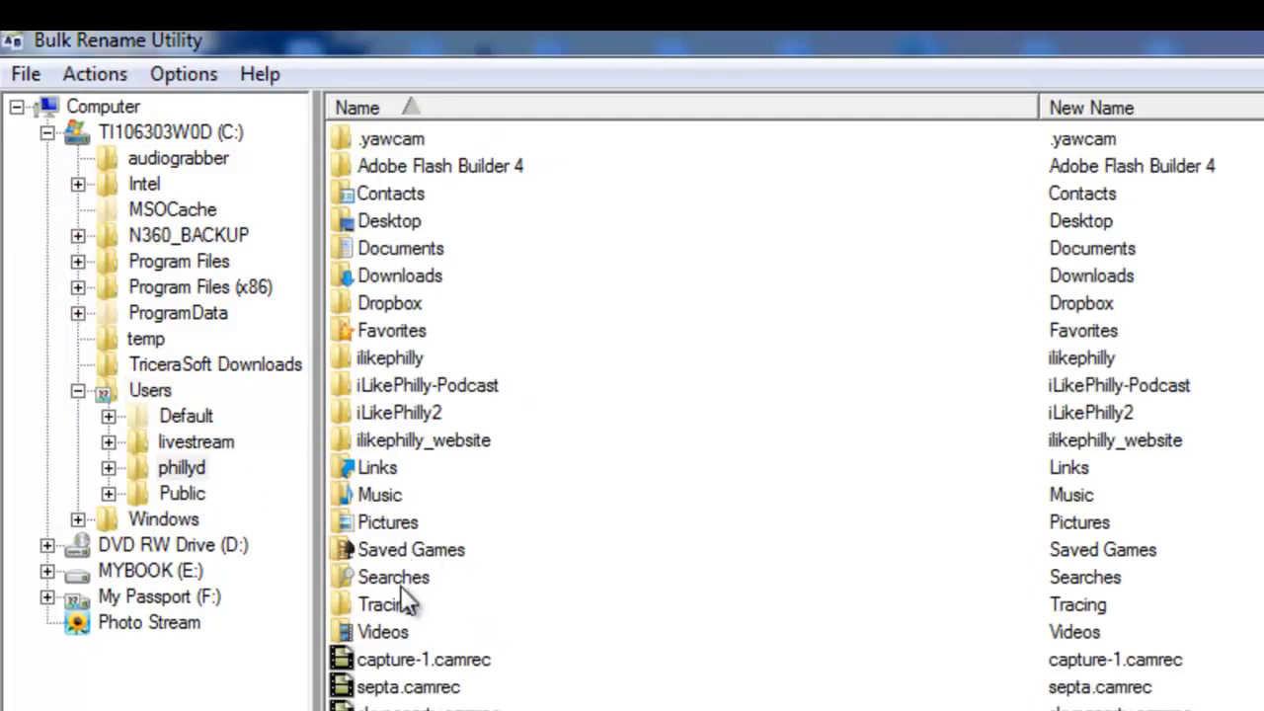
double_click(404, 221)
double_click(420, 415)
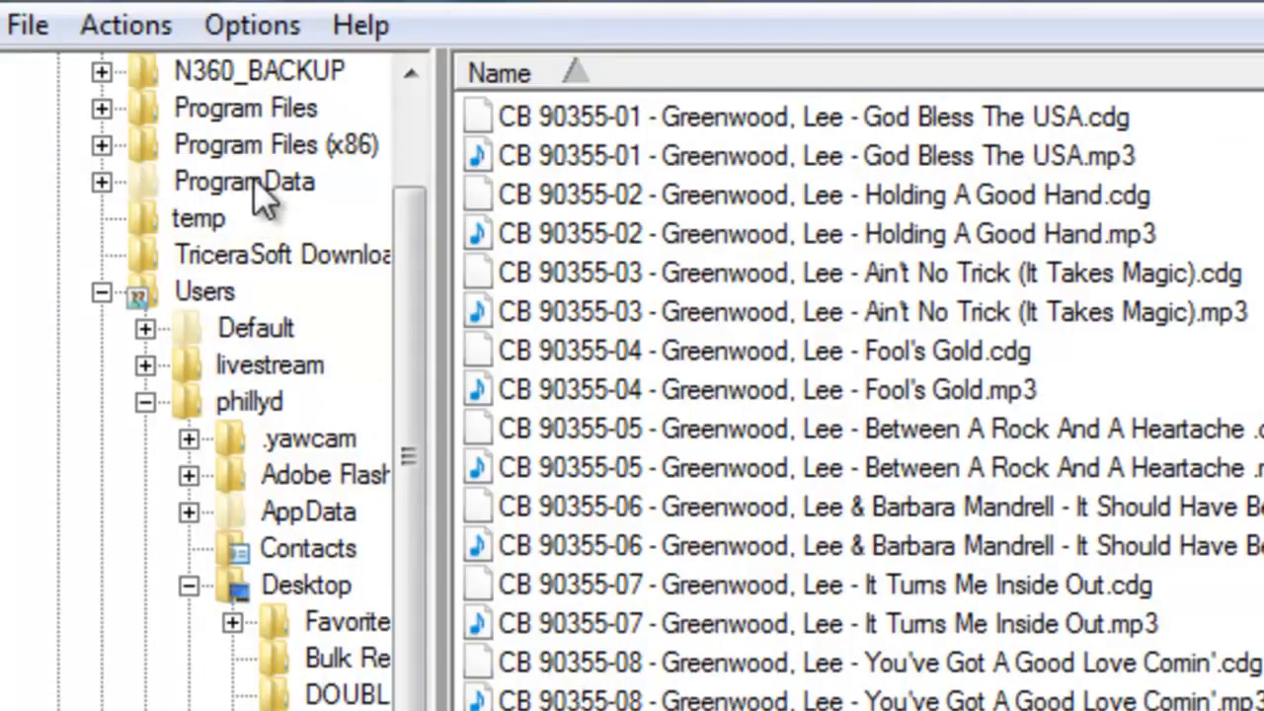
Select all the CB 90355 karaoke files in the file list for renaming
click(233, 27)
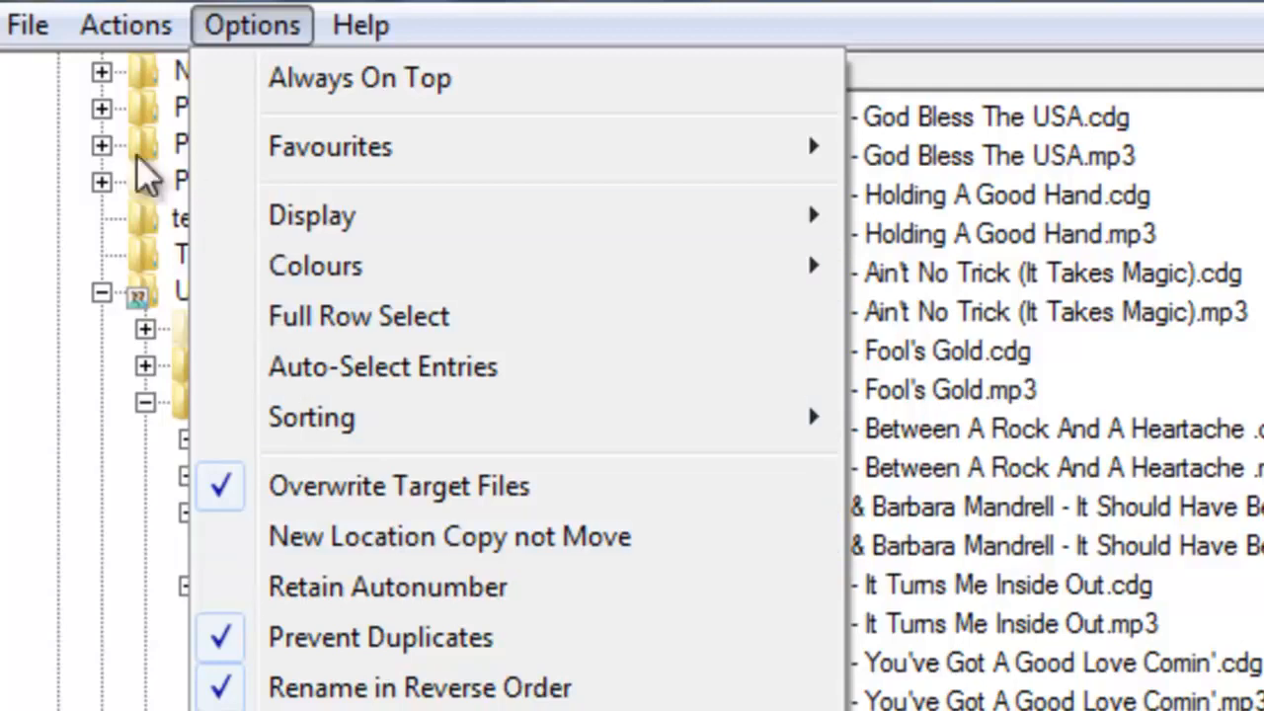
click(36, 43)
click(747, 661)
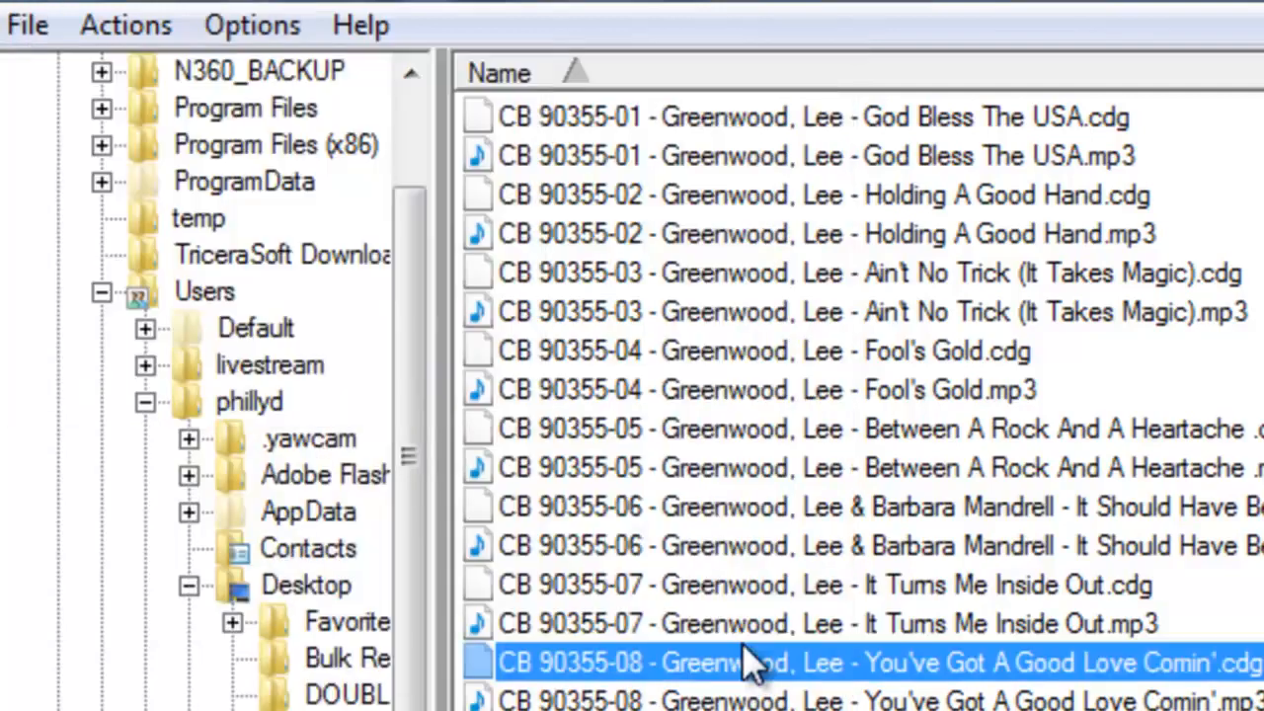
click(126, 25)
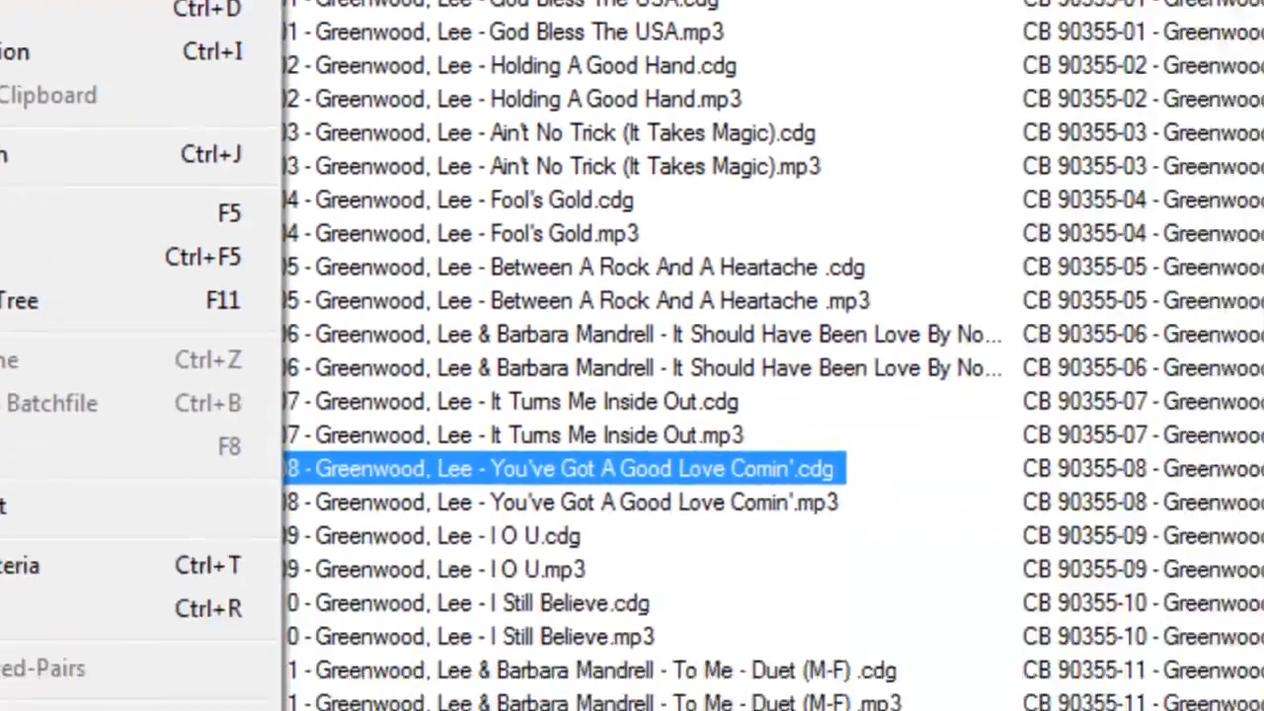
click(159, 124)
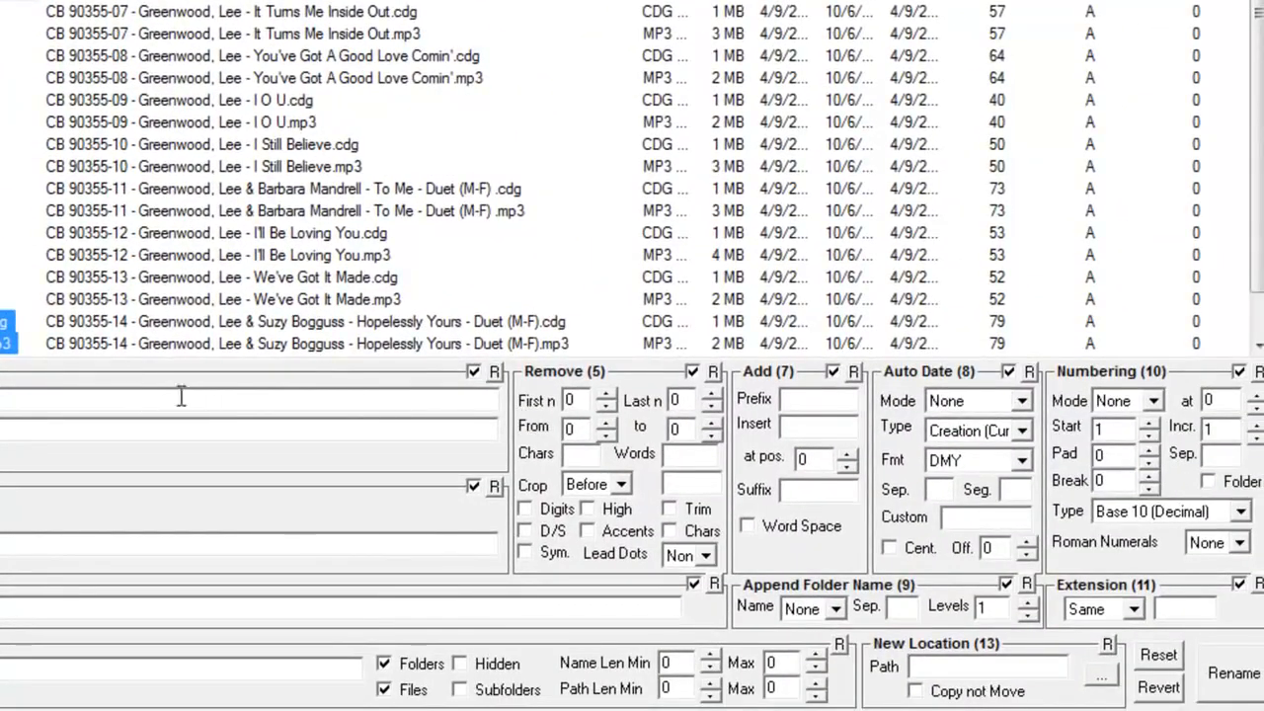
Set the renaming to remove the first 13 characters, stripping the disc-number prefix from every selected file
click(606, 395)
double_click(605, 395)
double_click(605, 395)
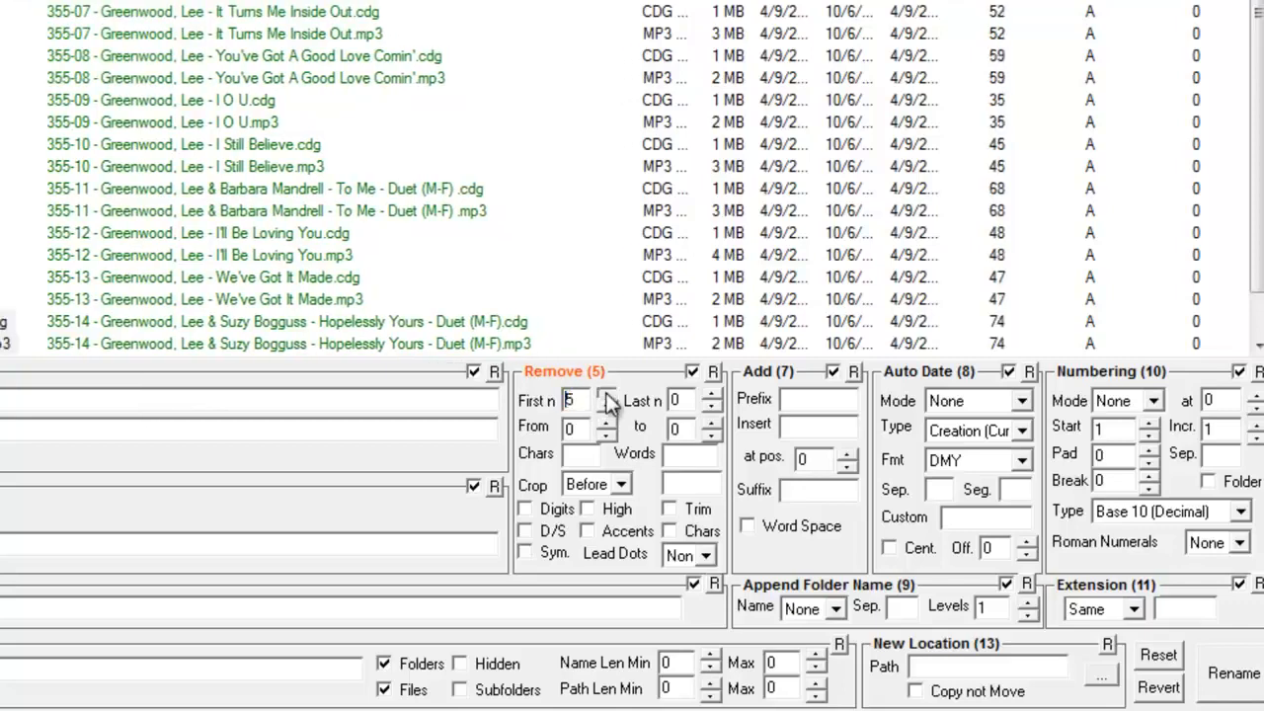
double_click(605, 395)
double_click(605, 395)
click(605, 395)
double_click(605, 395)
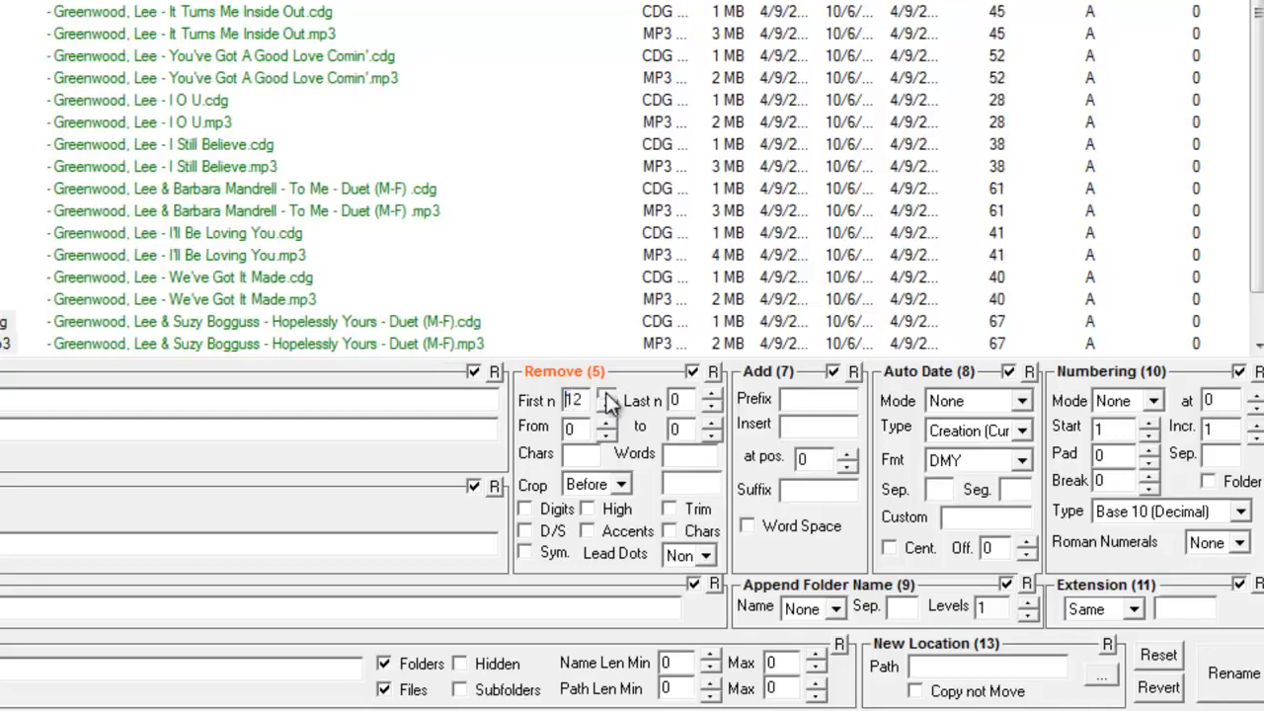
click(606, 395)
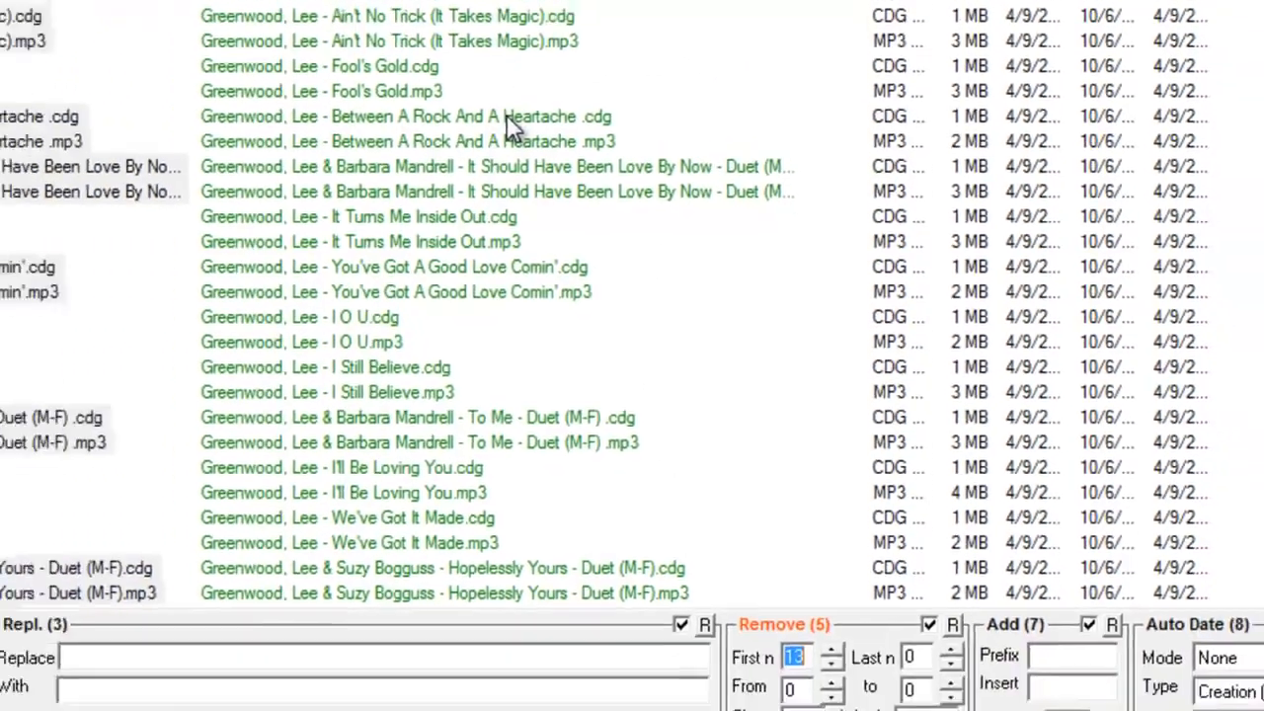
Select all the CB 90355 karaoke files again so the rename applies to the whole list
click(507, 116)
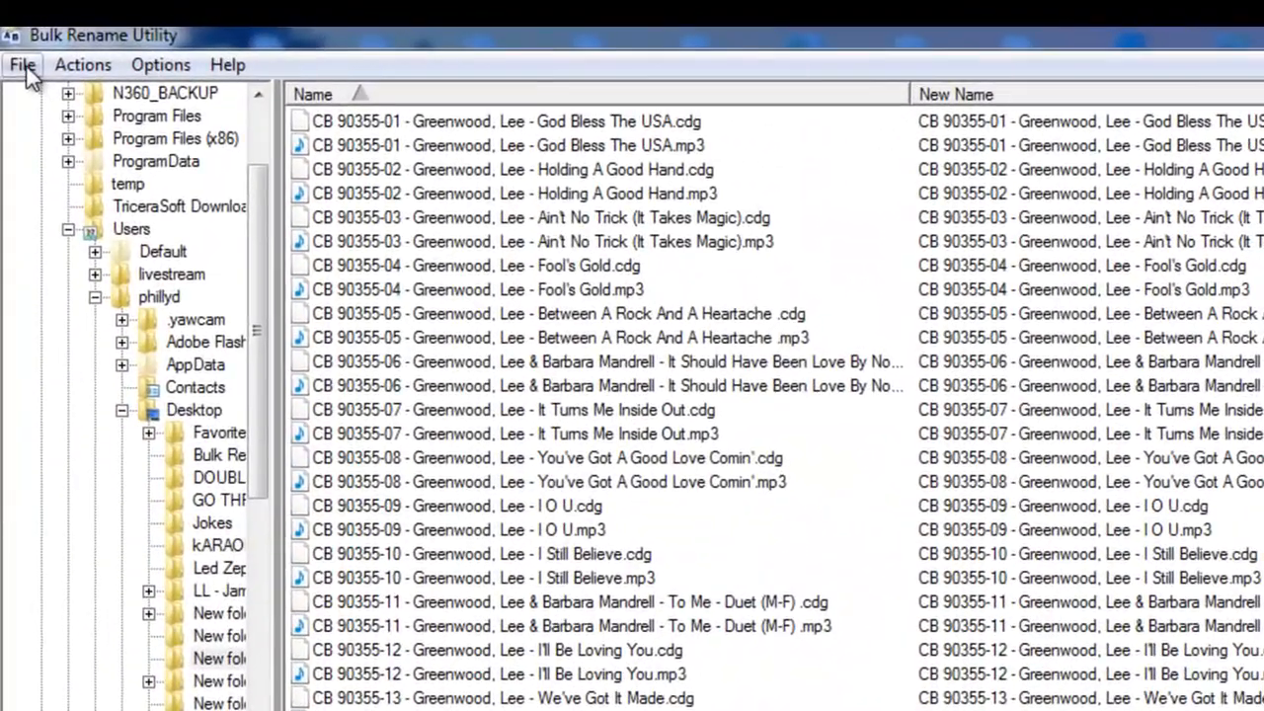
click(46, 36)
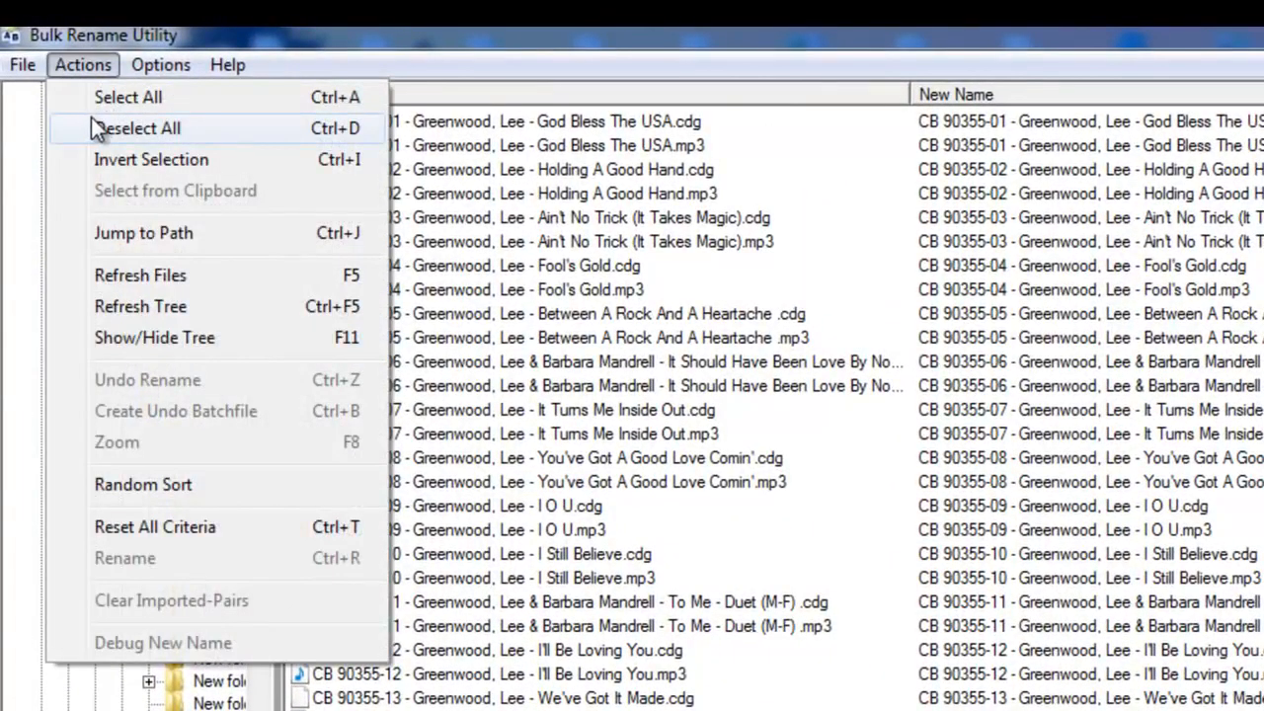
click(97, 98)
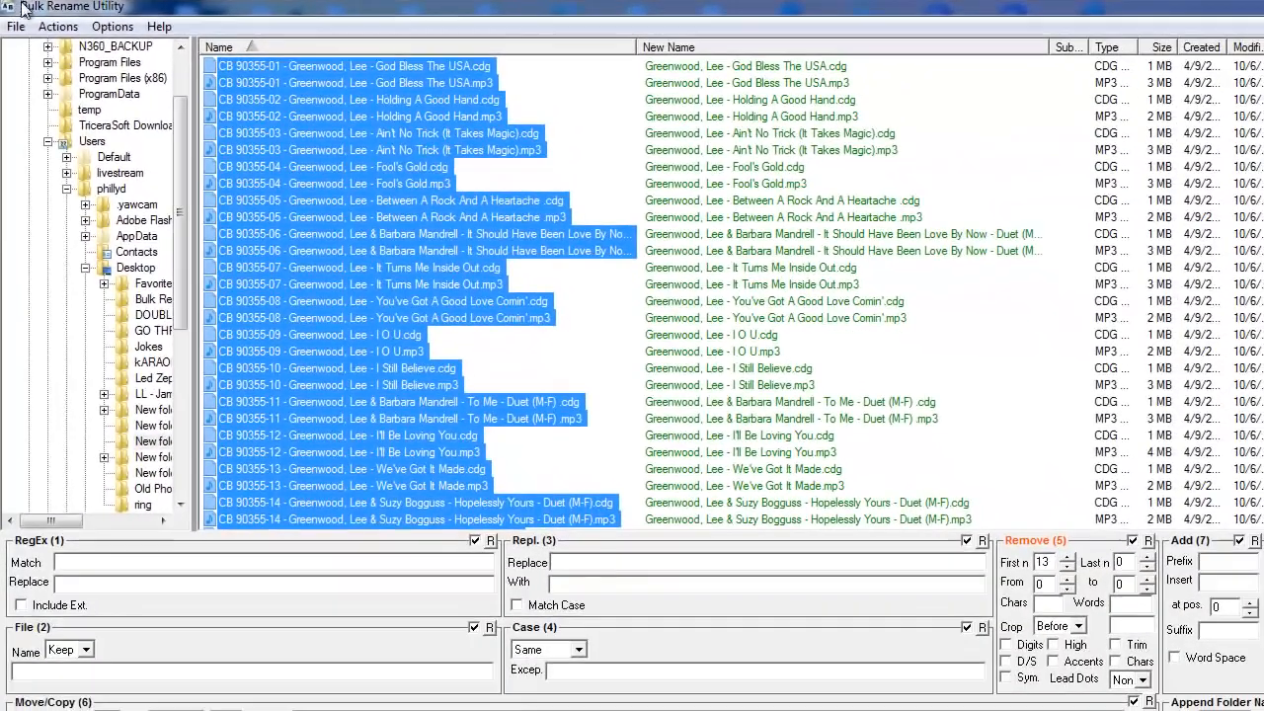
Rename all the selected CB 90355 files and check their new names in the Explorer folder
click(40, 27)
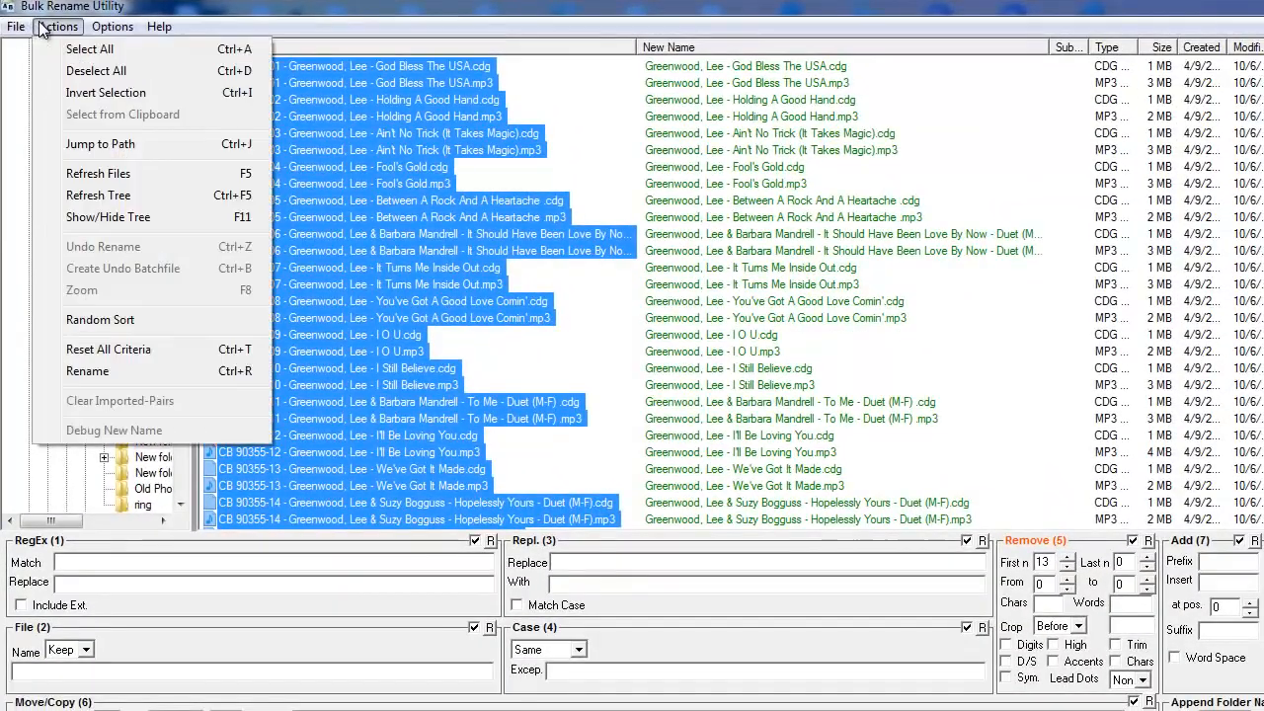
click(83, 368)
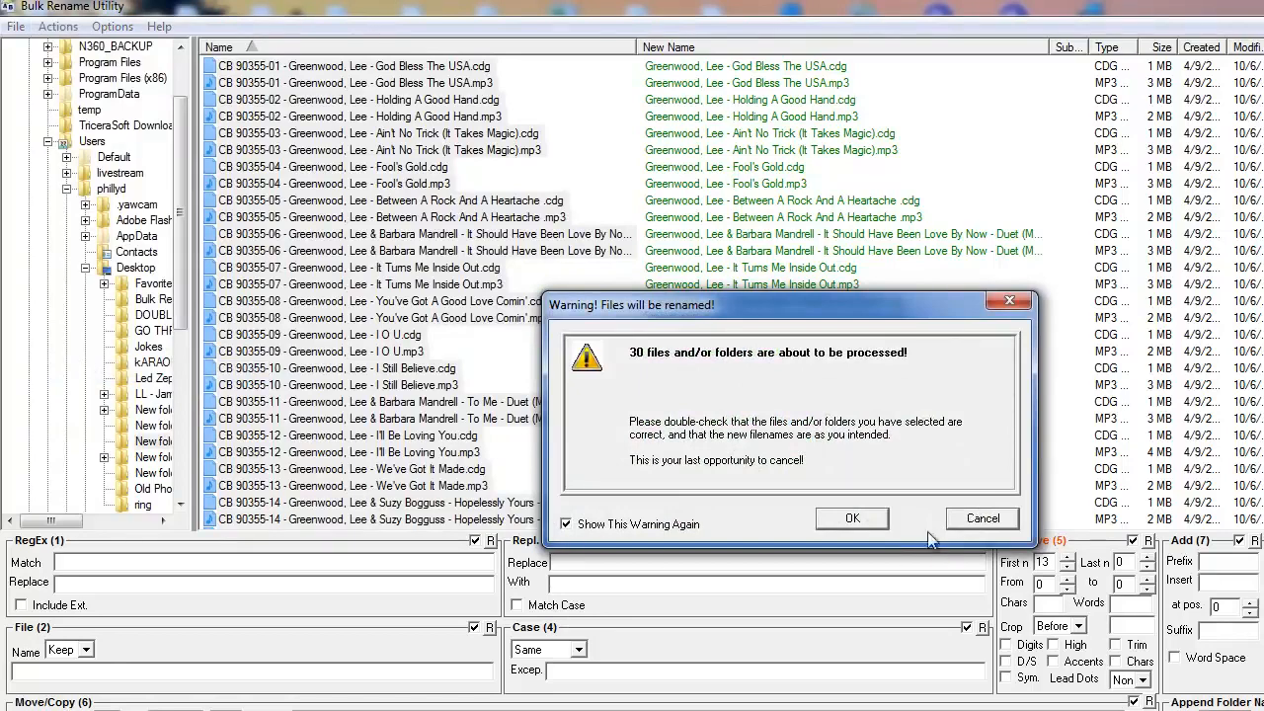
click(880, 515)
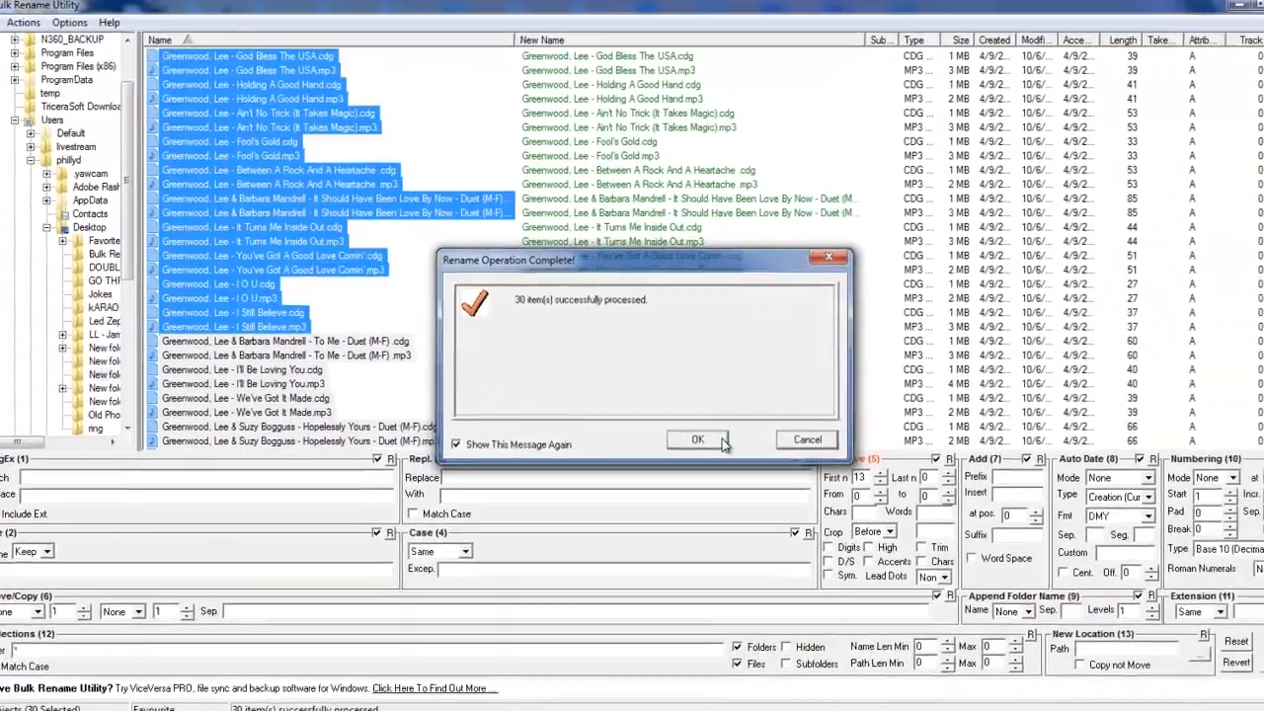
click(873, 517)
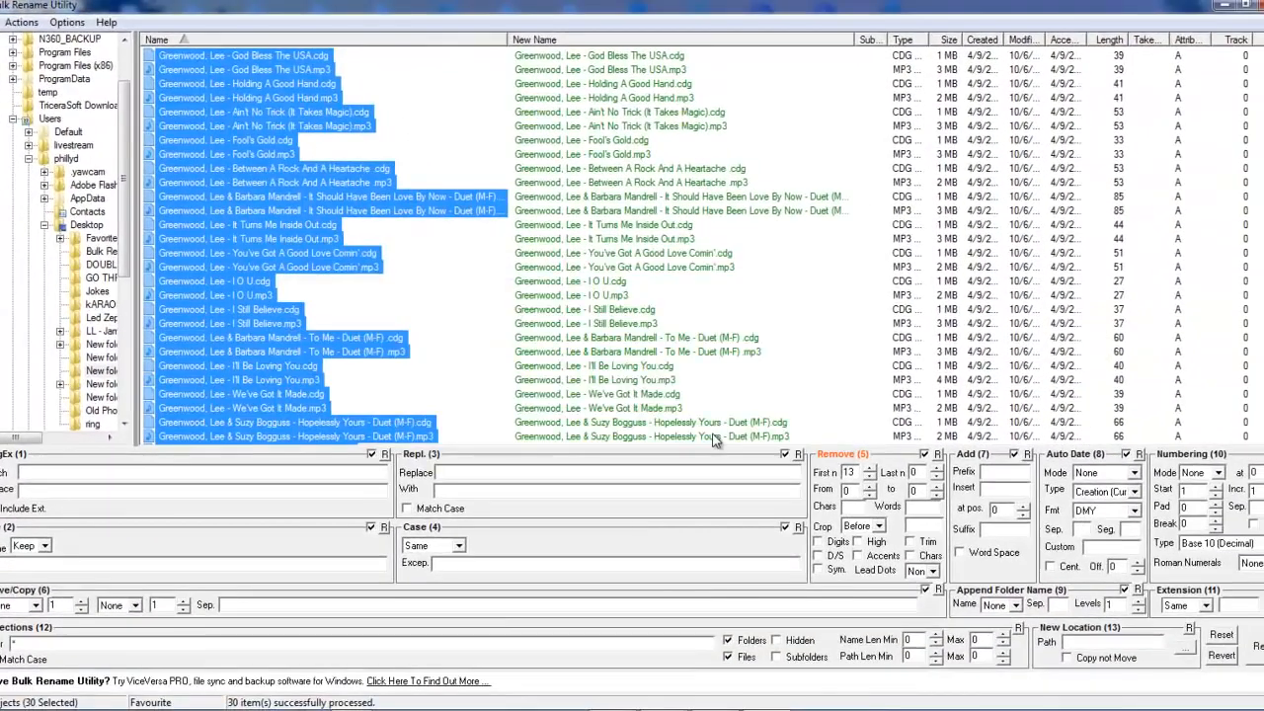
double_click(1262, 356)
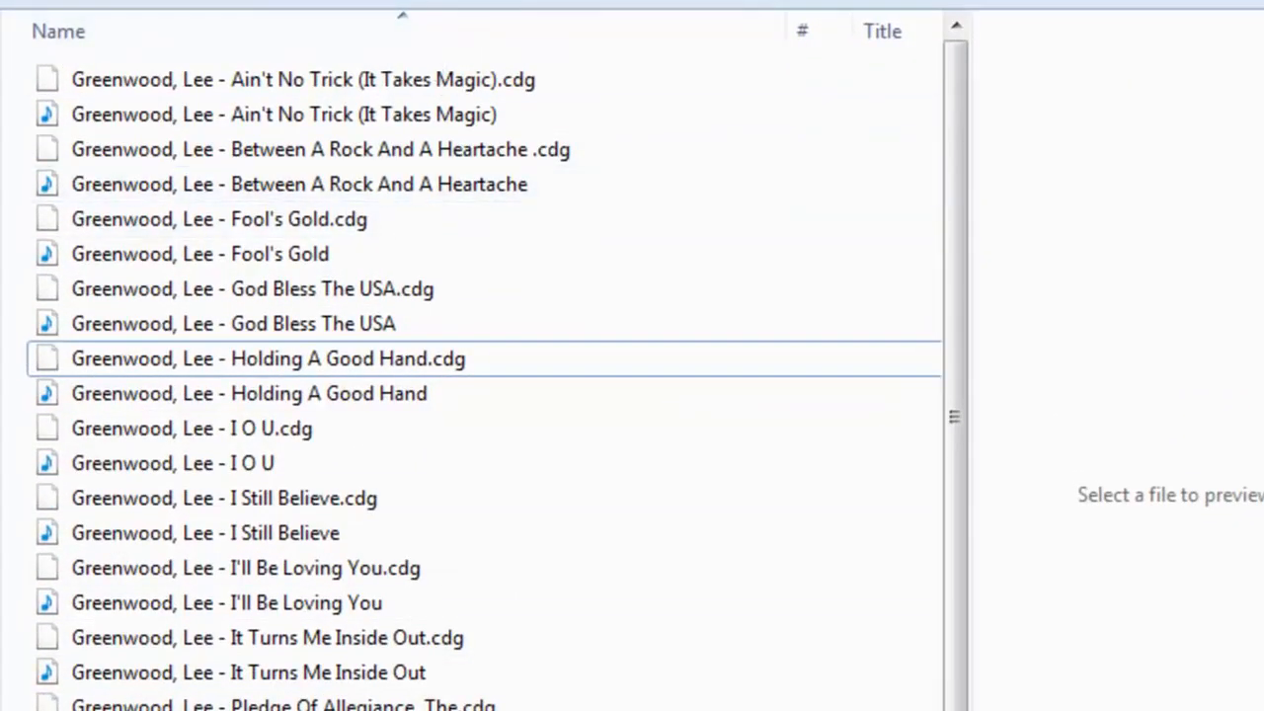
key(alt+Tab)
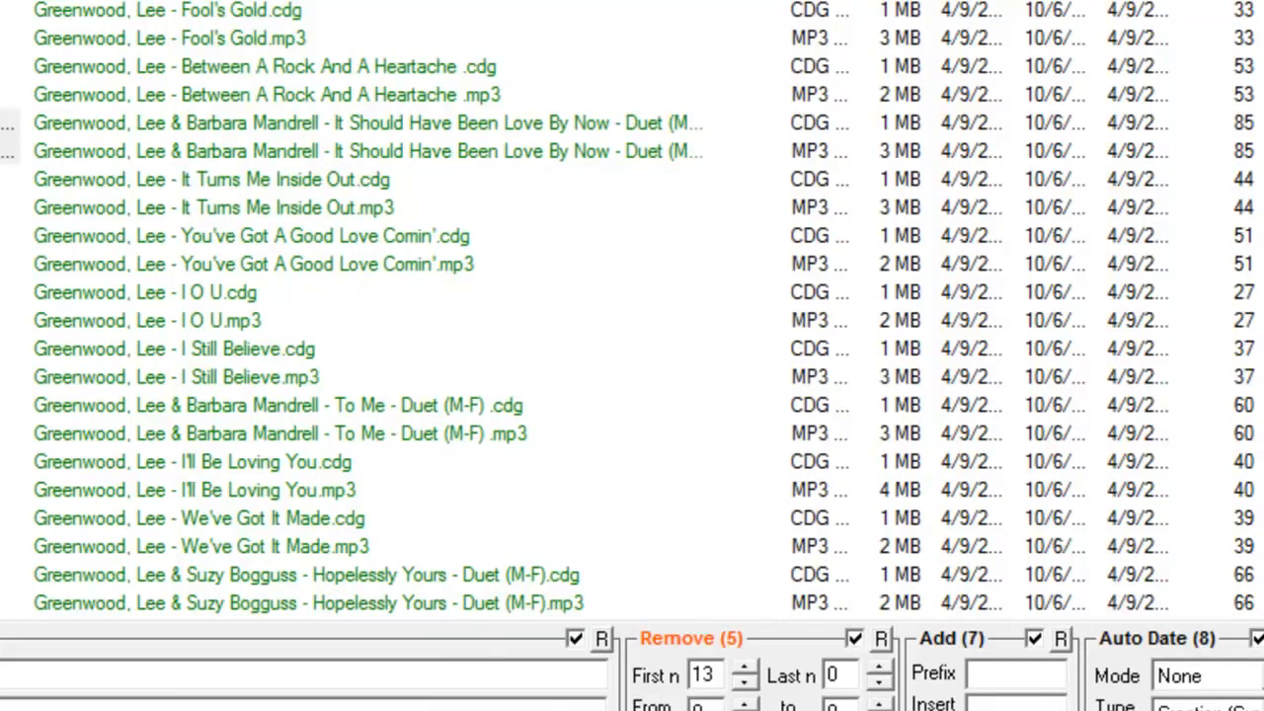
Select the .cdg and .mp3 files of "Between A Rock And A Heartache" and set the removal of last characters to 1
click(8, 137)
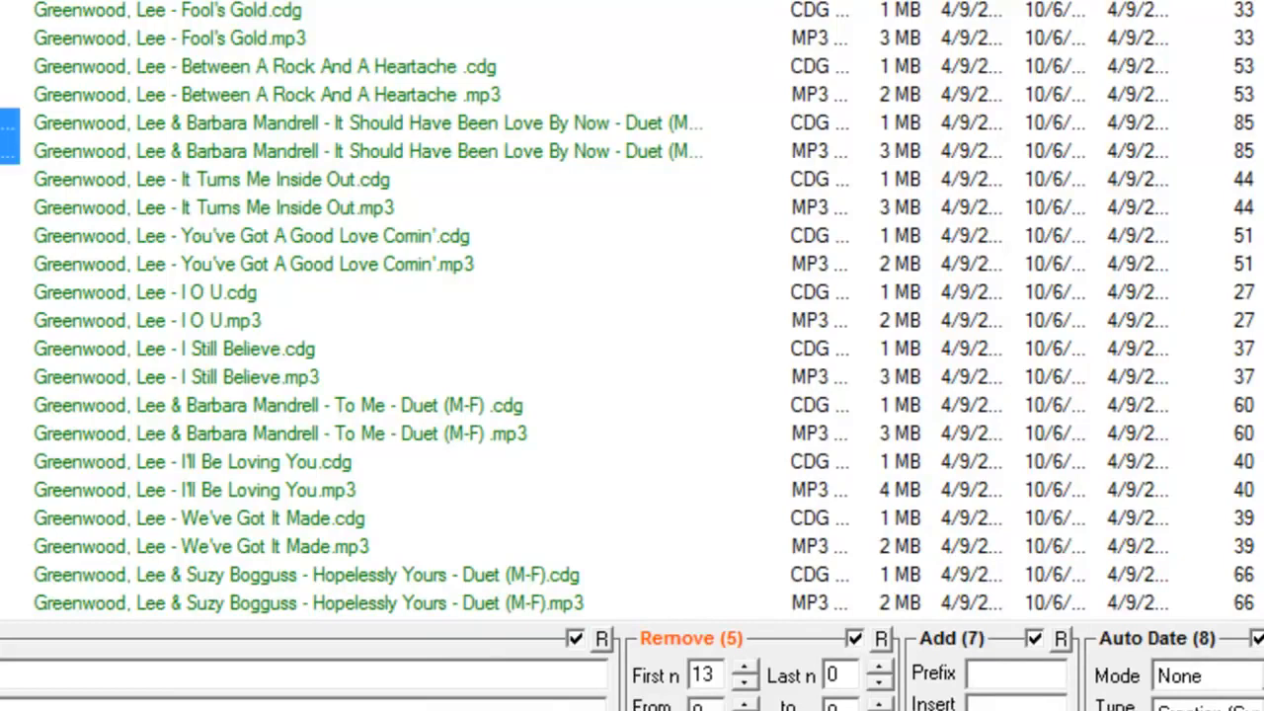
click(4, 237)
click(4, 39)
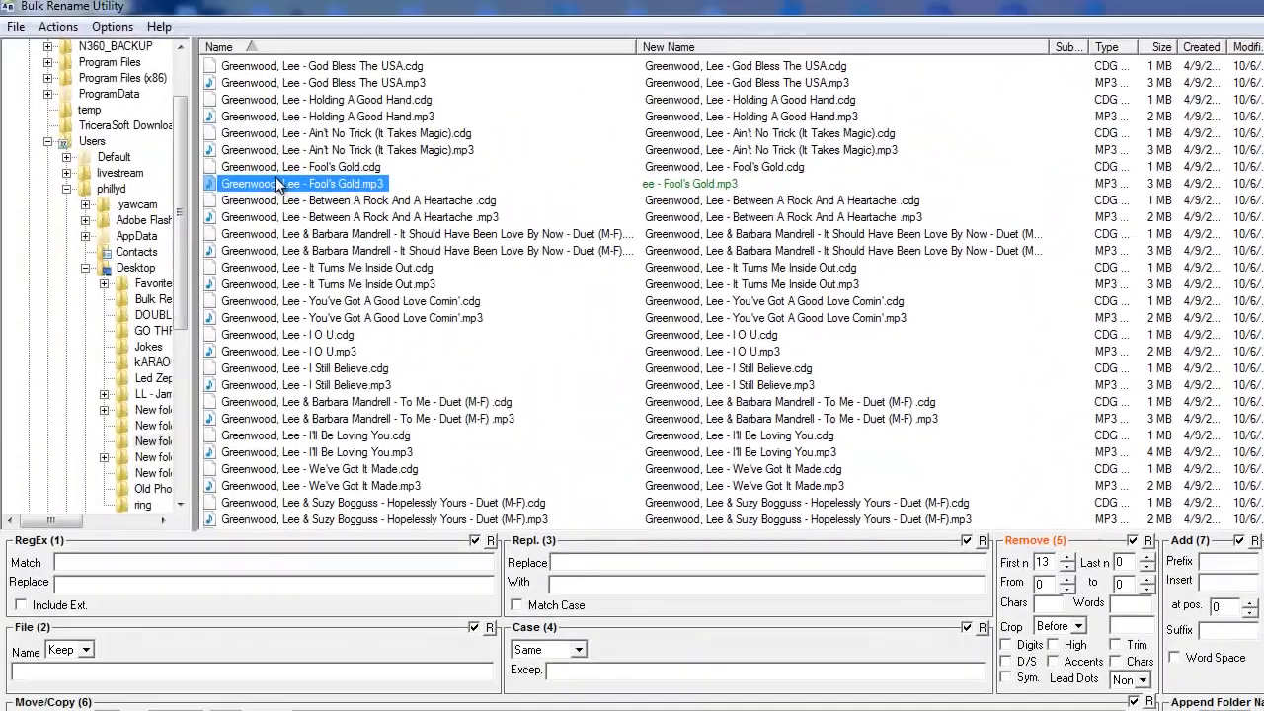
click(286, 168)
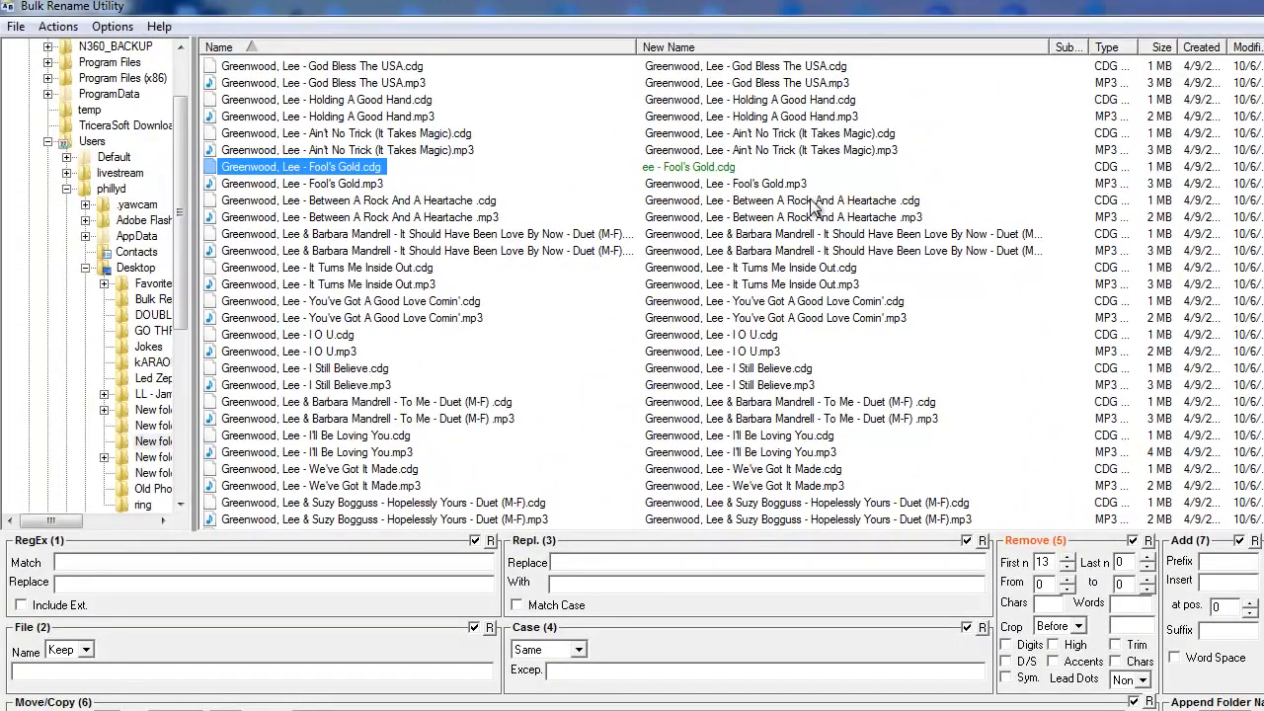
click(454, 203)
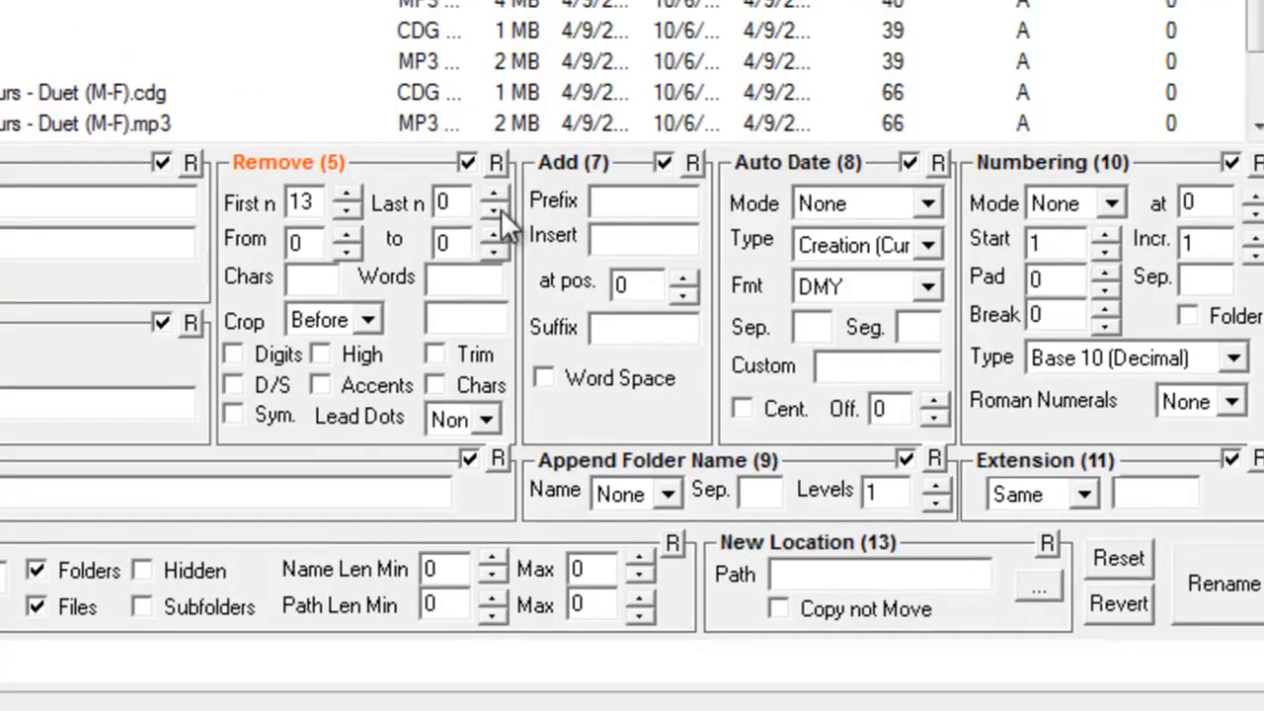
click(500, 208)
click(498, 192)
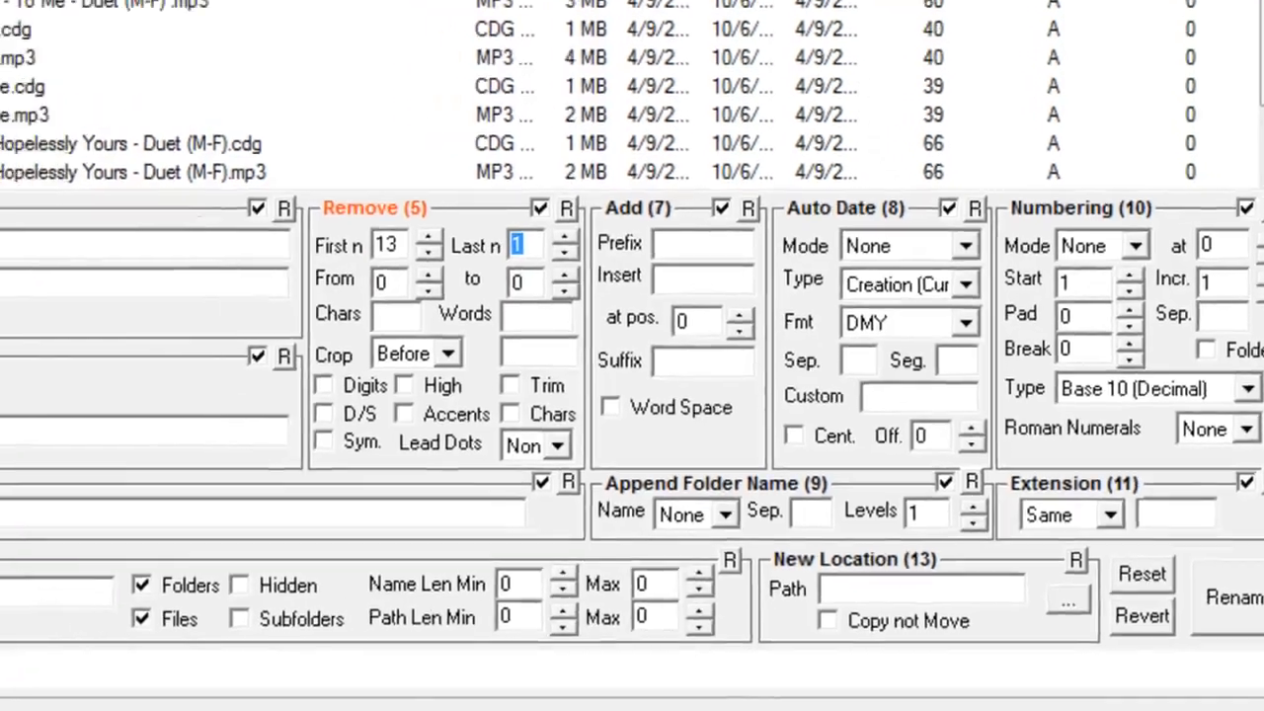
Switch to the New folder (3) window and locate the "Between A Rock And A Heartache .cdg" file
click(51, 39)
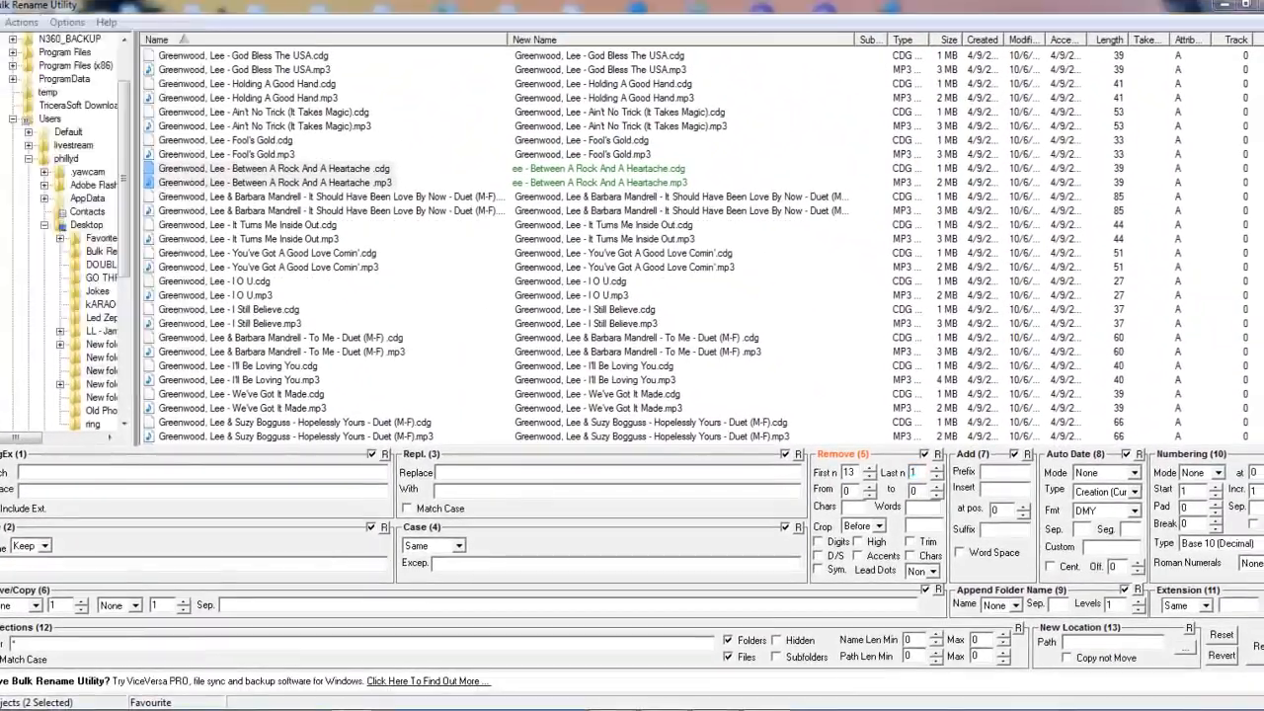
drag(1258, 138, 641, 84)
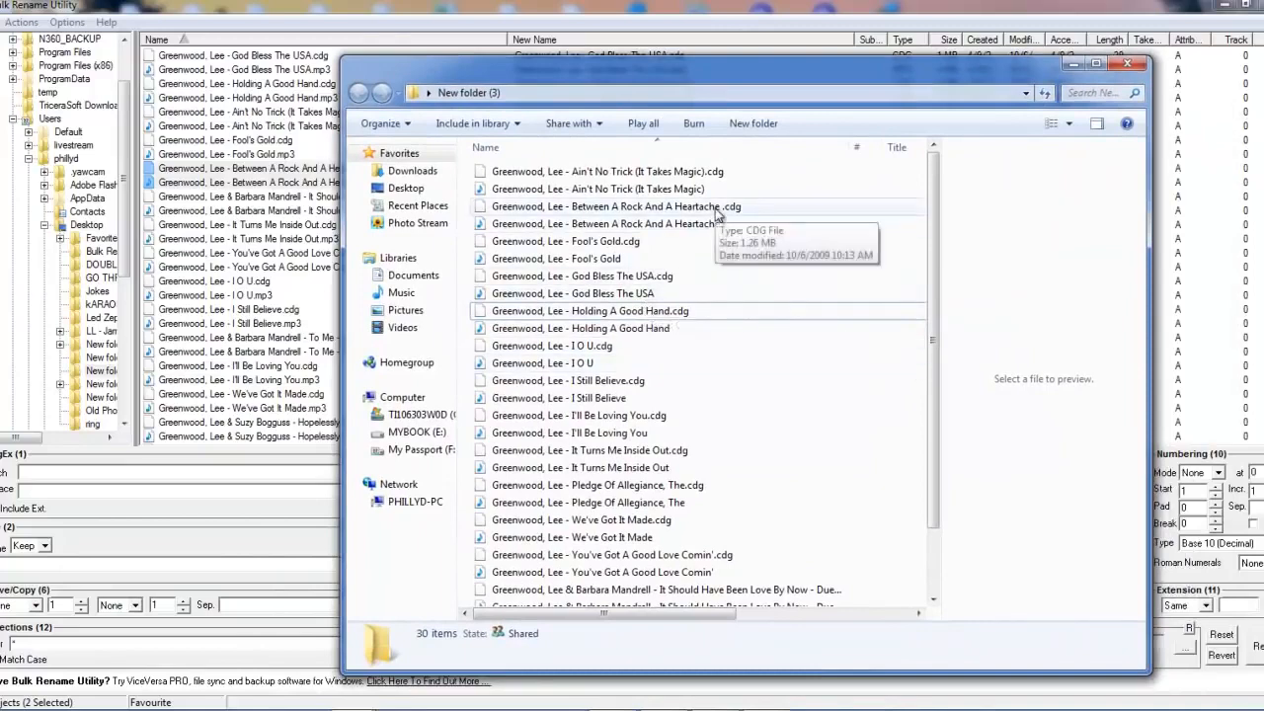
click(715, 208)
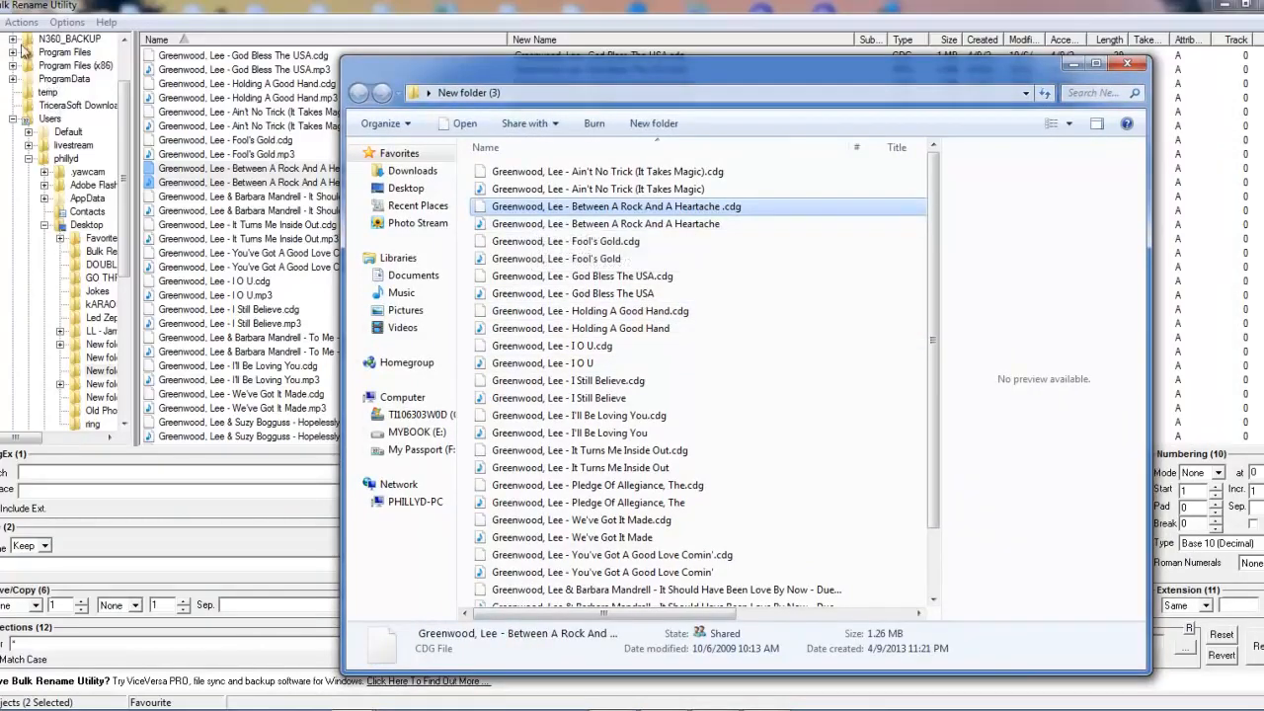
Arrange Bulk Rename Utility and the New folder (3) window side by side so both file lists are readable
click(13, 23)
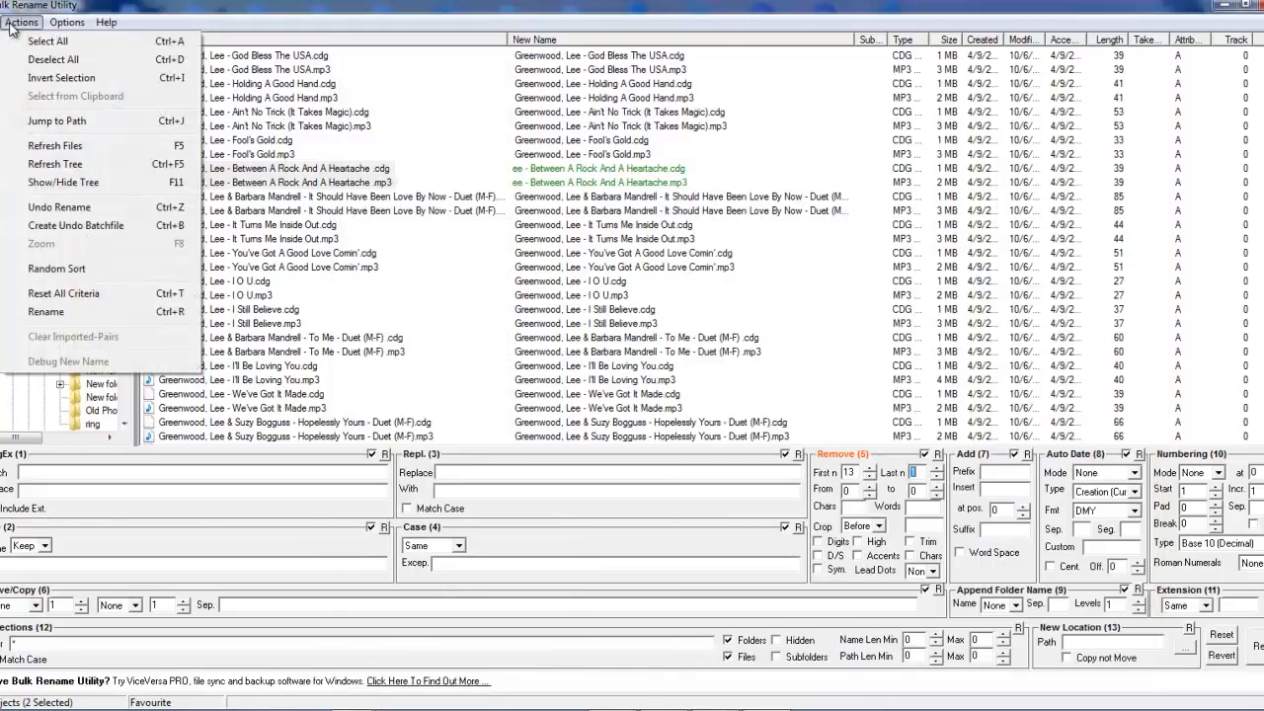
click(1248, 6)
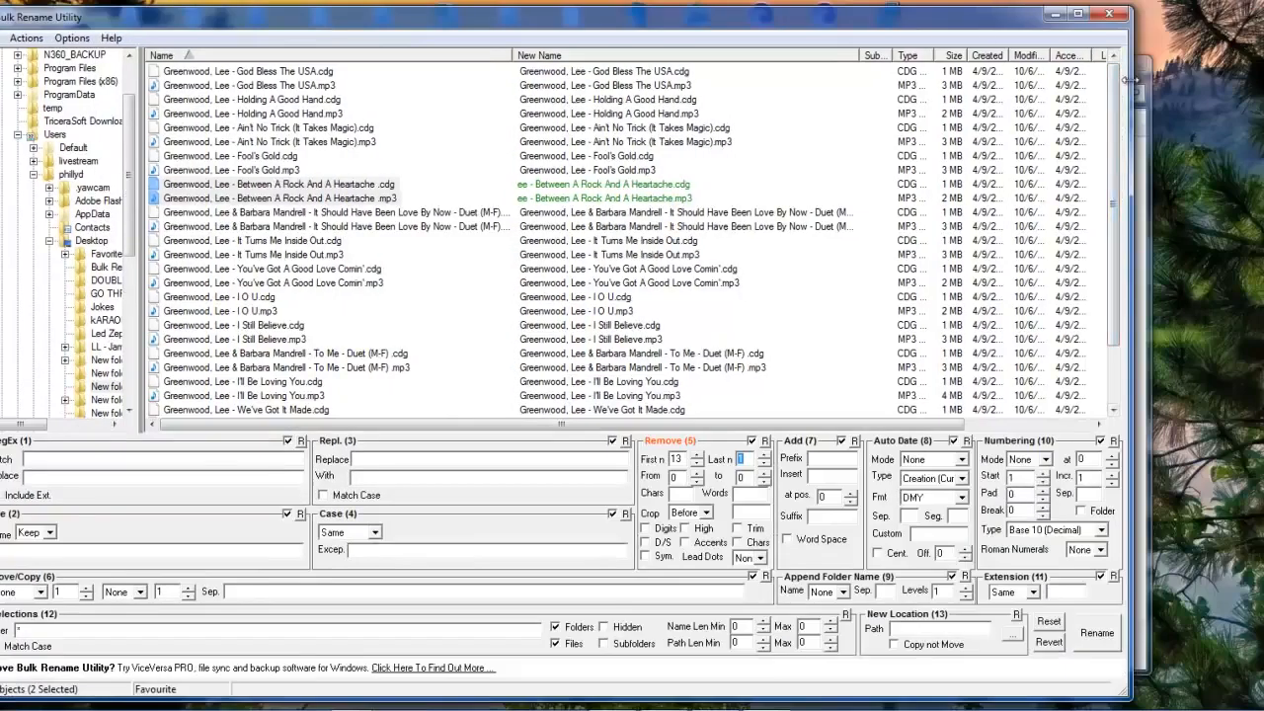
drag(1131, 85, 640, 79)
drag(823, 66, 970, 61)
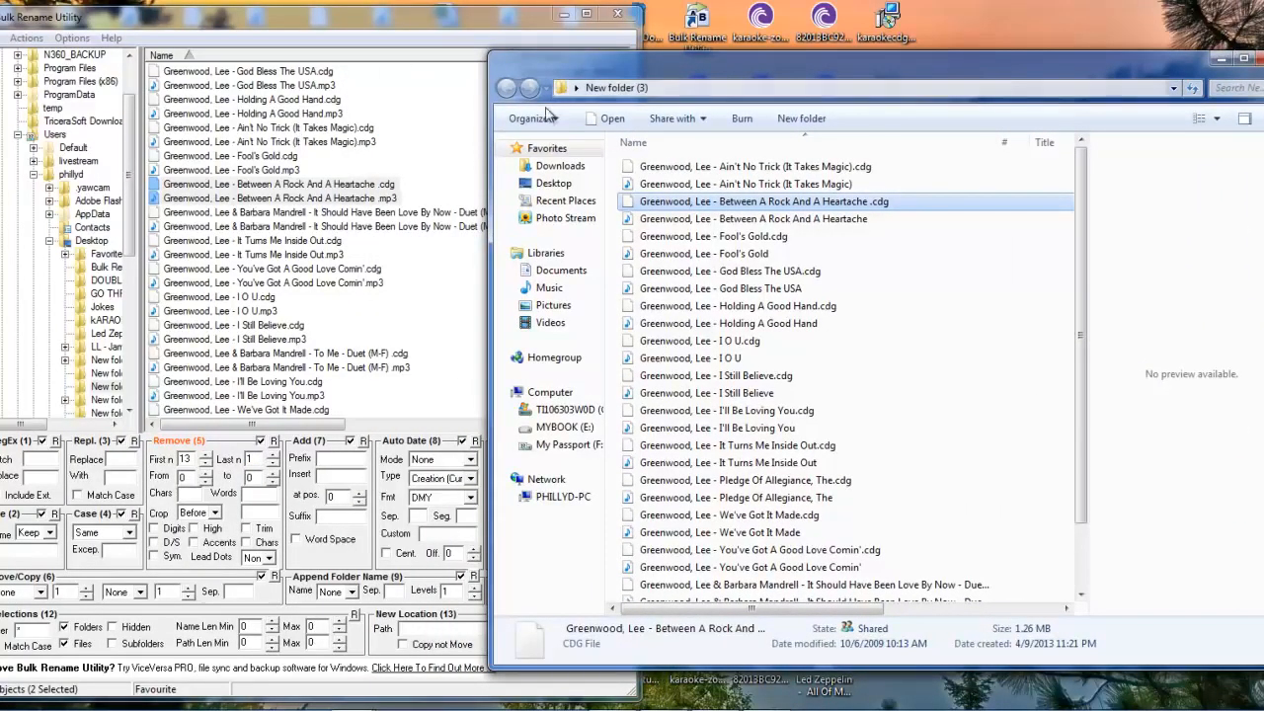
drag(496, 126, 667, 124)
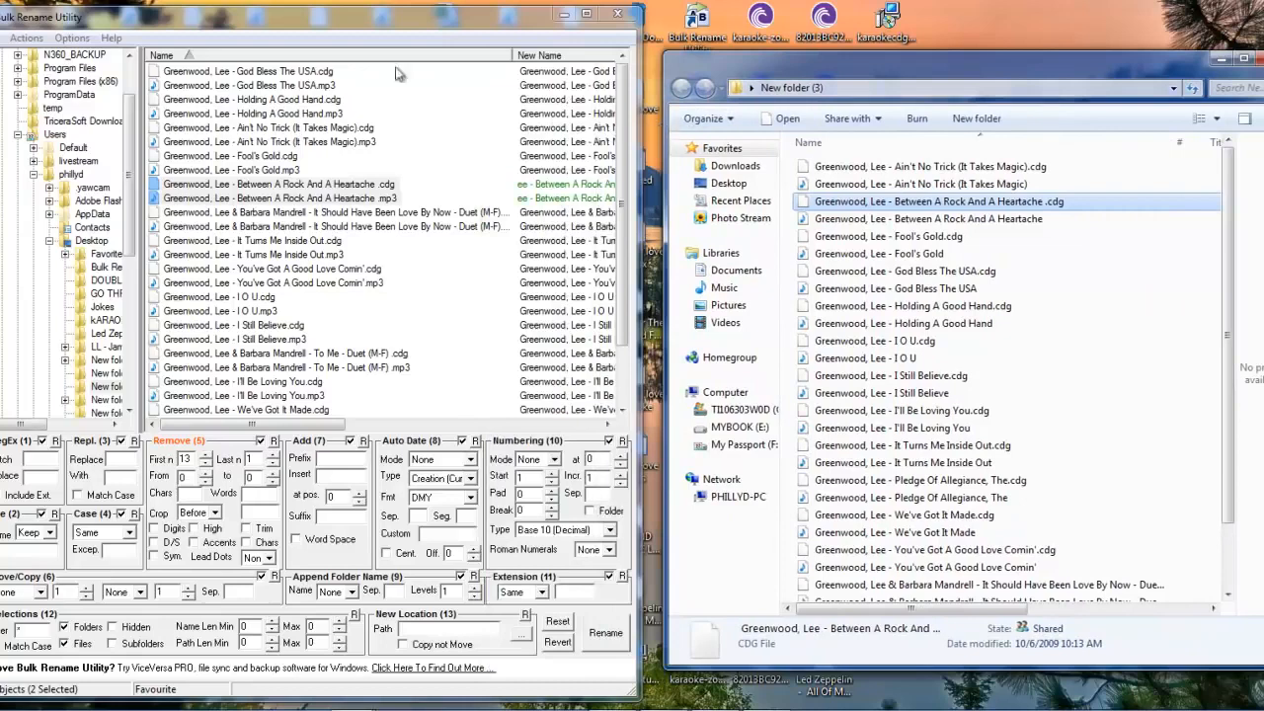
drag(143, 30, 166, 32)
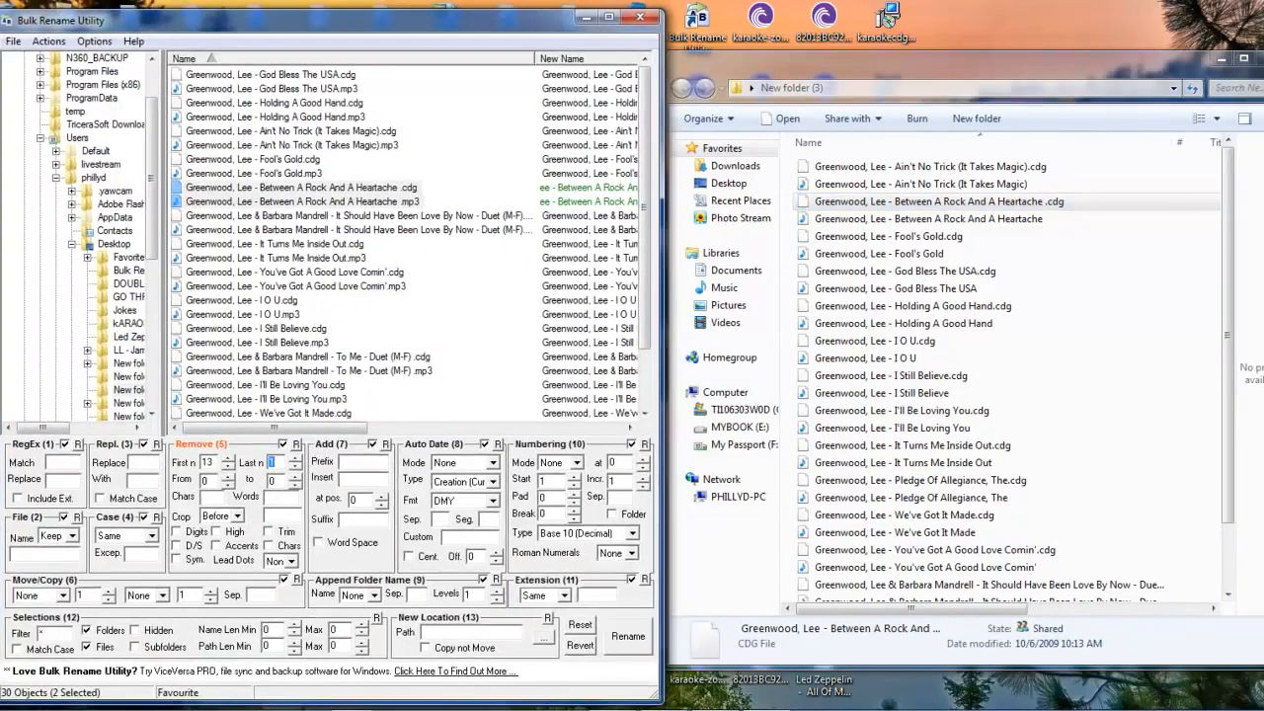
Rename the two selected "Between A Rock And A Heartache" files, removing their first 13 characters and last character
click(48, 41)
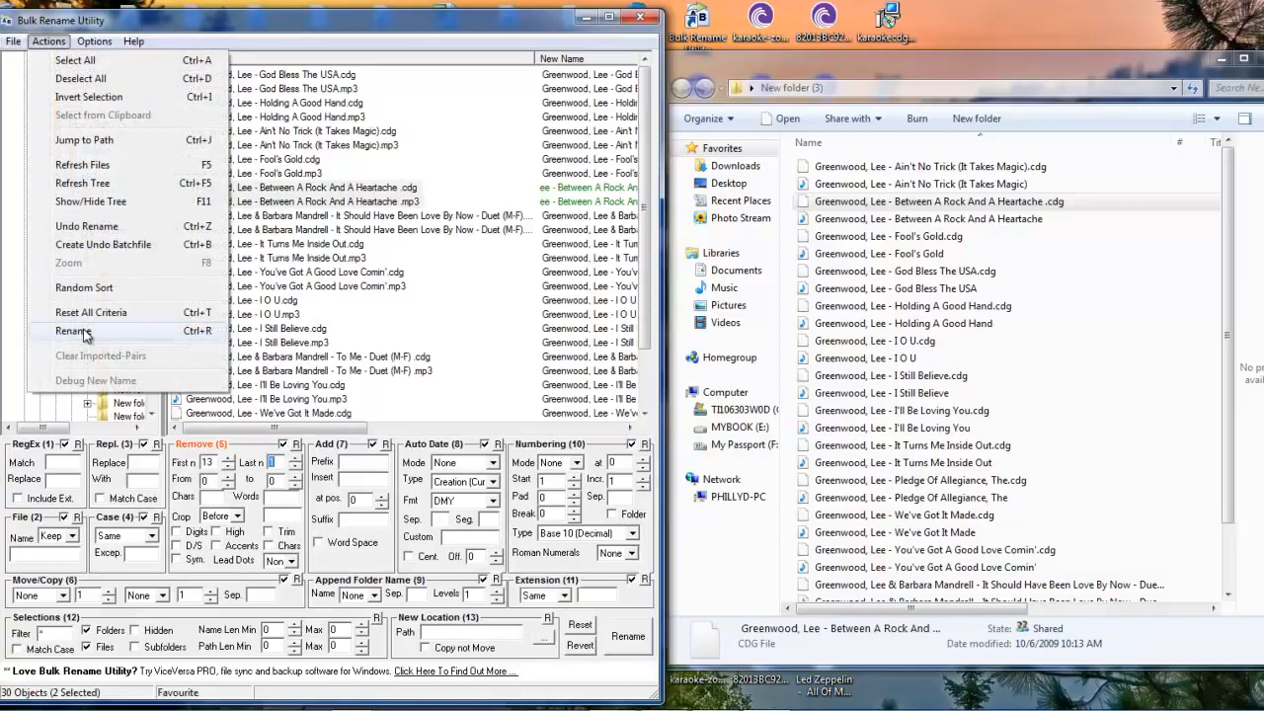
click(73, 330)
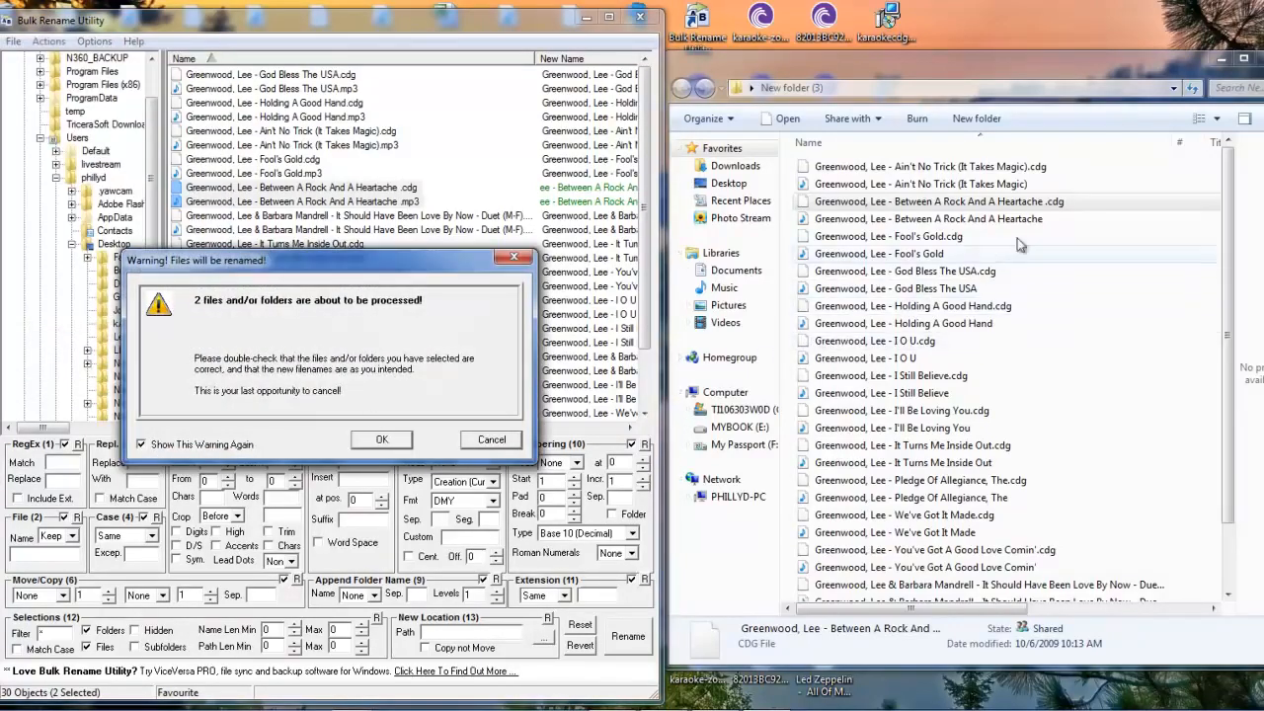
click(385, 441)
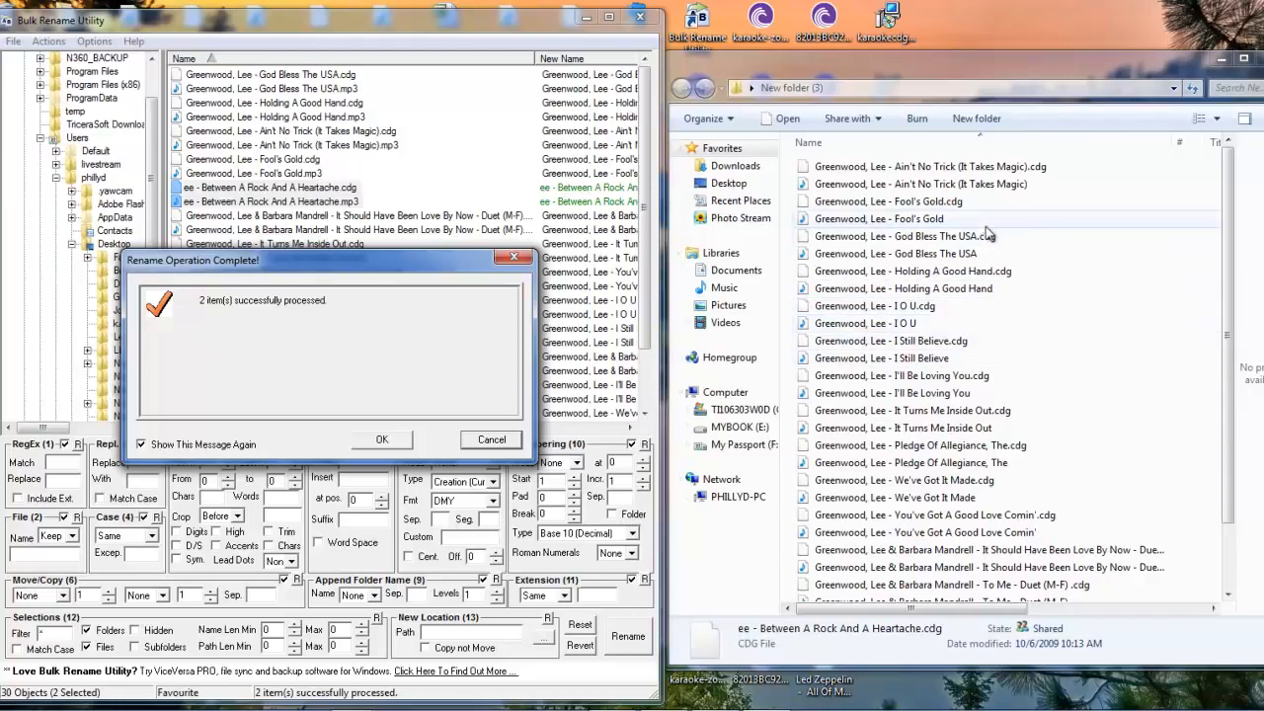
click(381, 440)
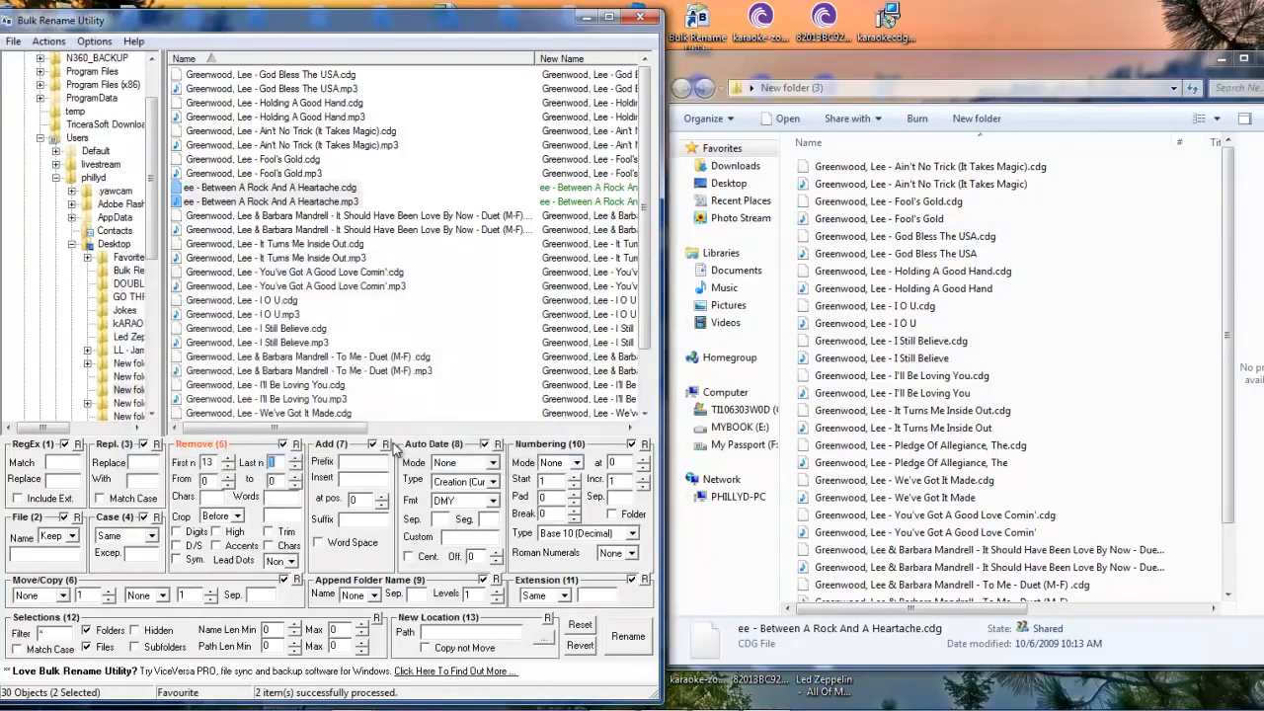
scroll(869, 205, up, 2)
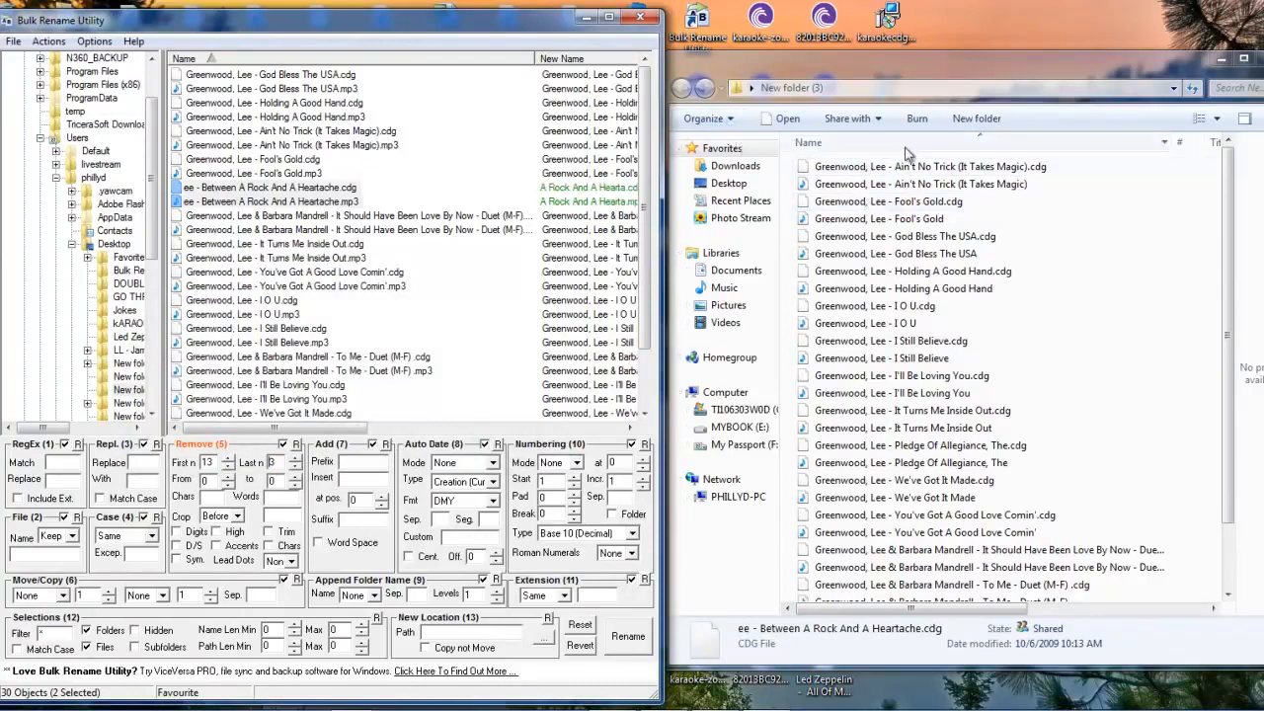
mouse_move(1227, 261)
mouse_down()
mouse_move(1230, 290)
mouse_move(1232, 243)
mouse_up()
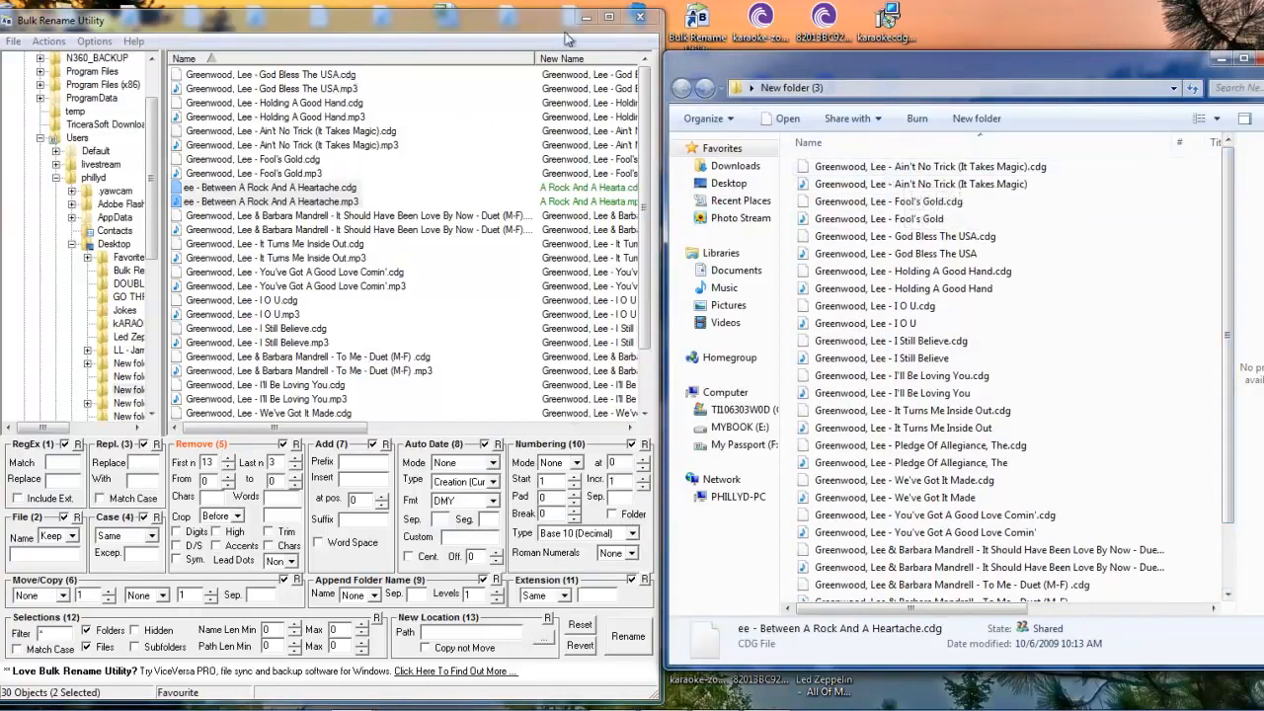
click(609, 17)
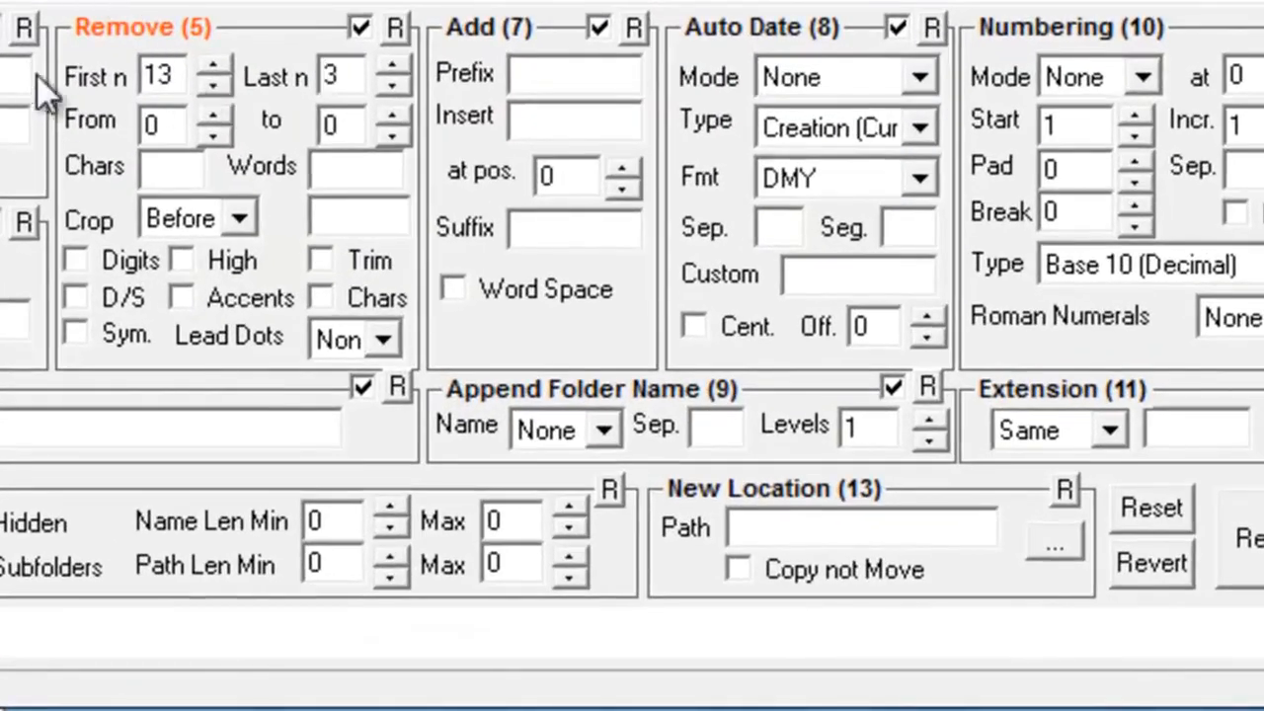
click(565, 86)
text(Green)
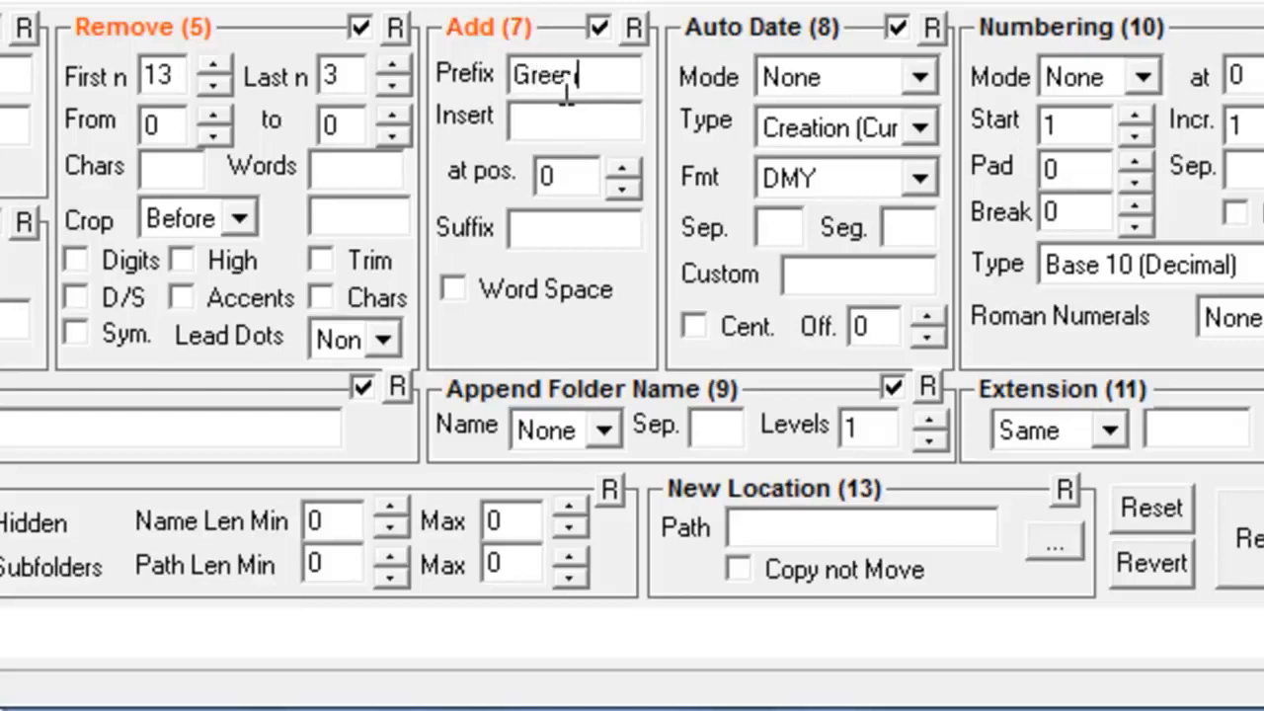
text(wood Lee)
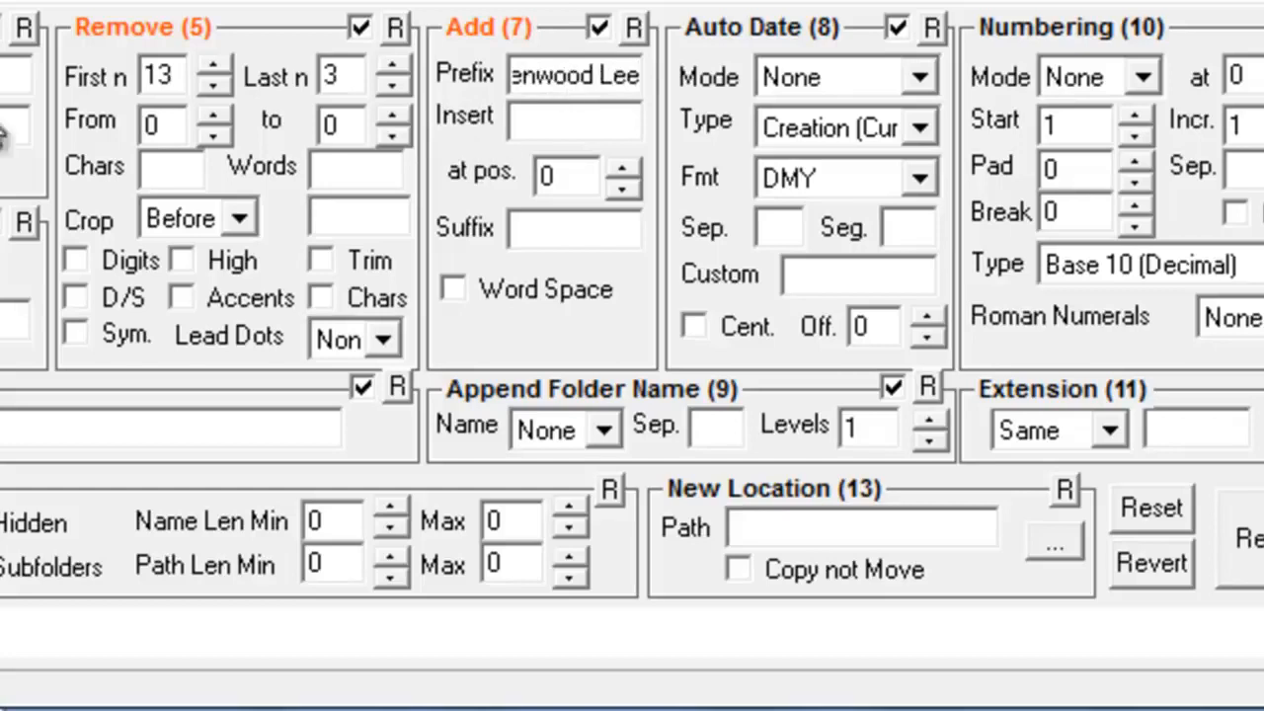
Clear the counts of first and last characters to remove, leaving only the added prefix
drag(174, 77, 118, 61)
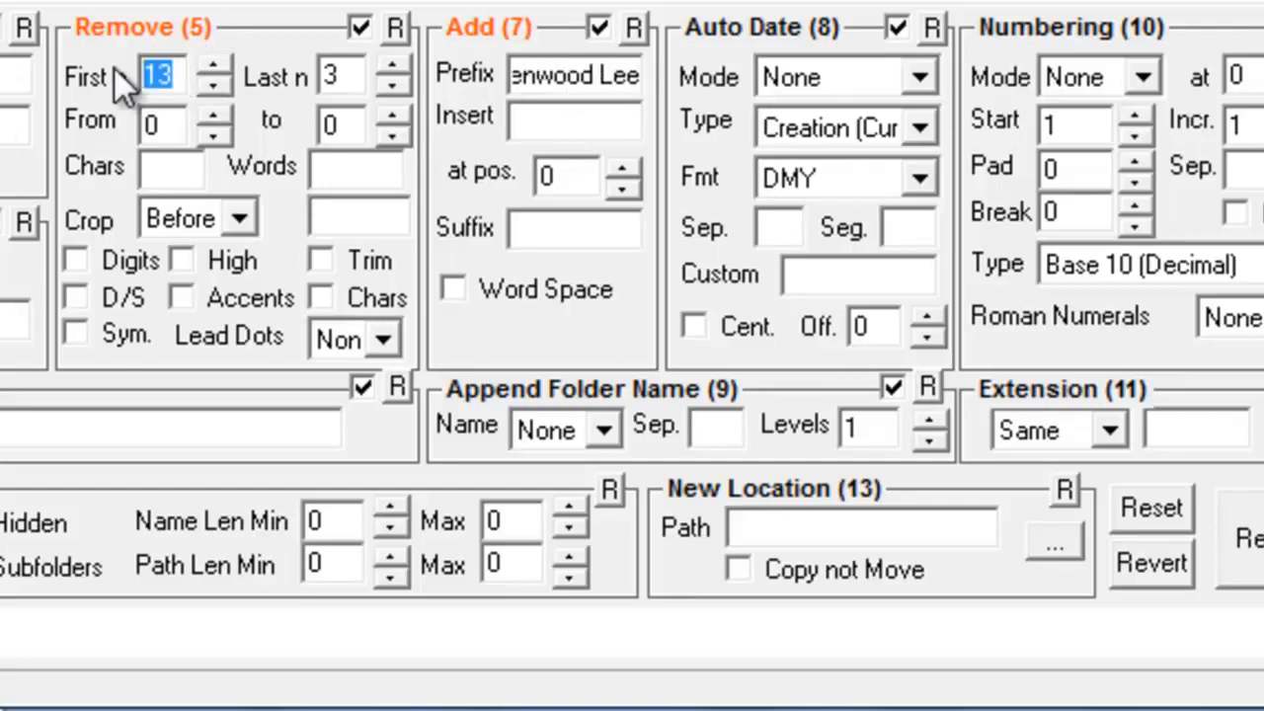
key(BackSpace)
click(352, 74)
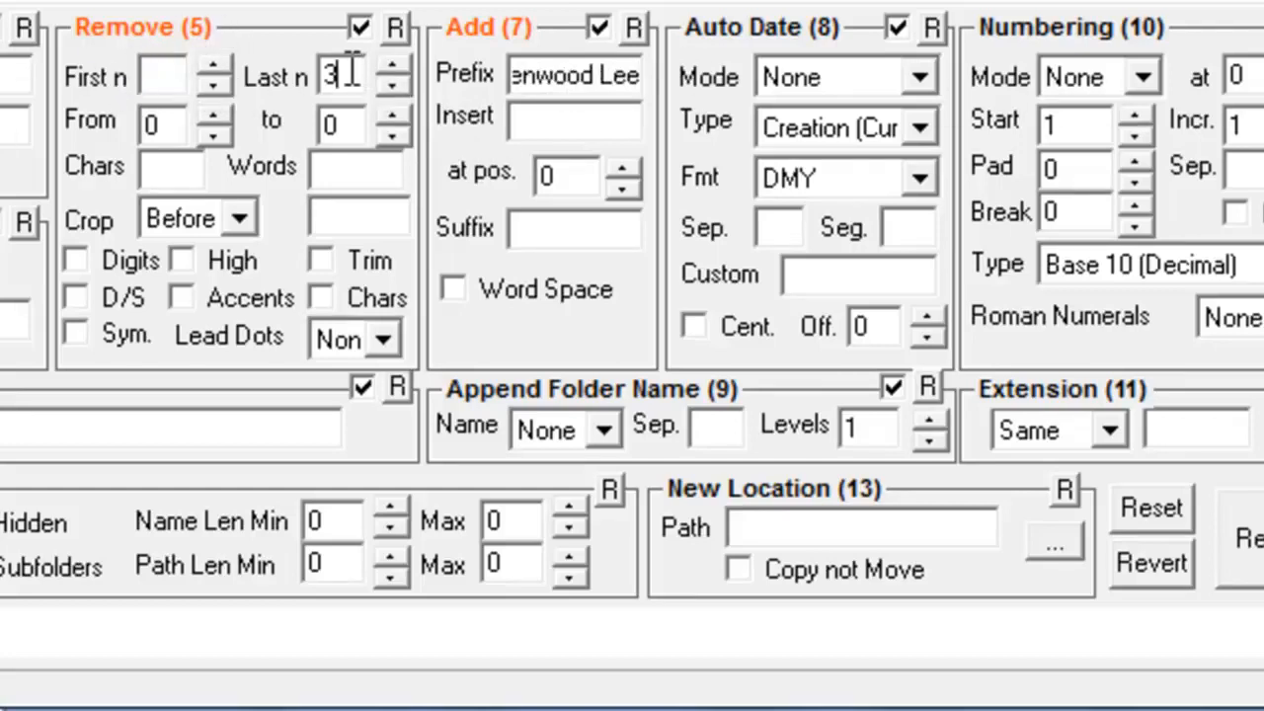
drag(352, 74, 290, 74)
key(BackSpace)
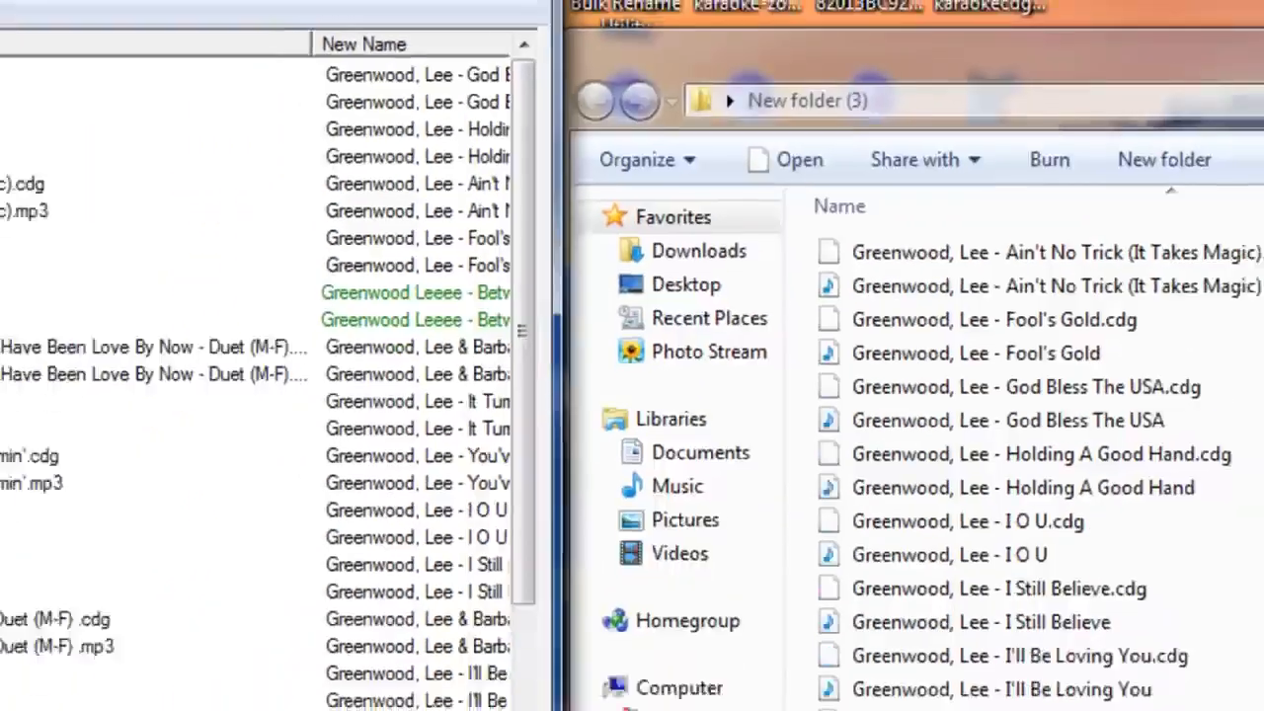
Rename the two selected "Between A Rock And A Heartache" files with the added prefix
click(45, 42)
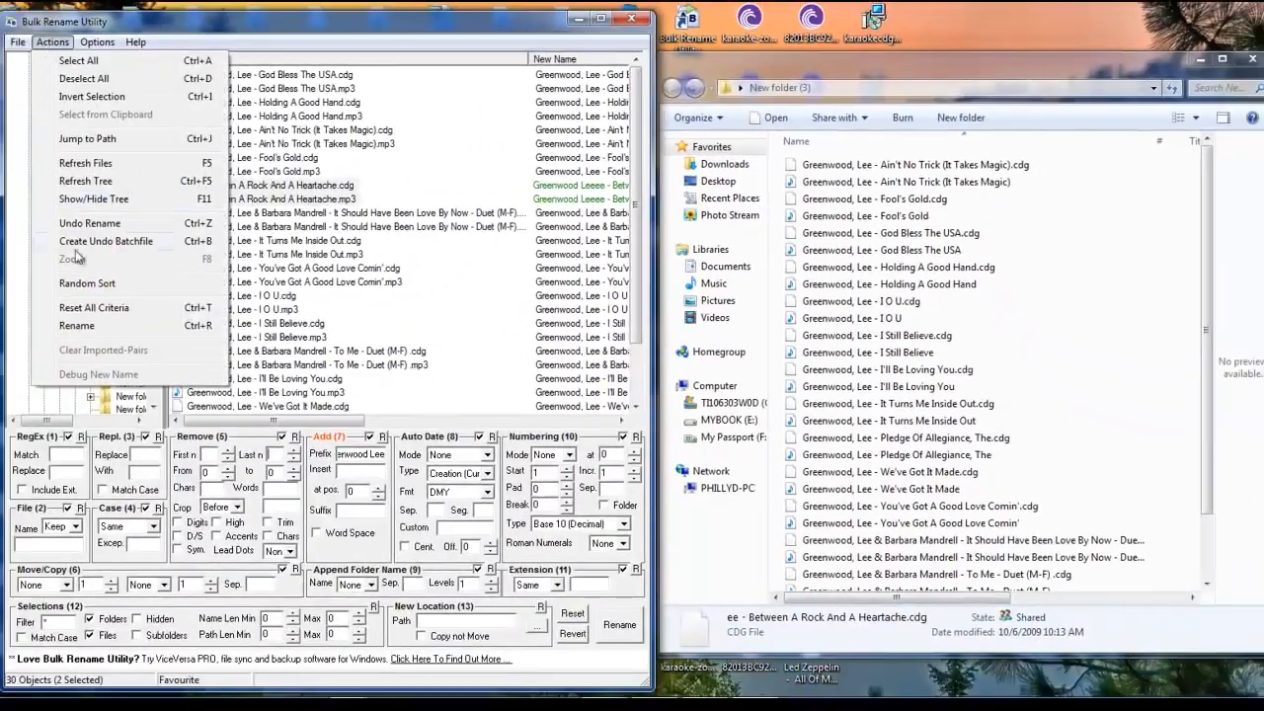
click(75, 327)
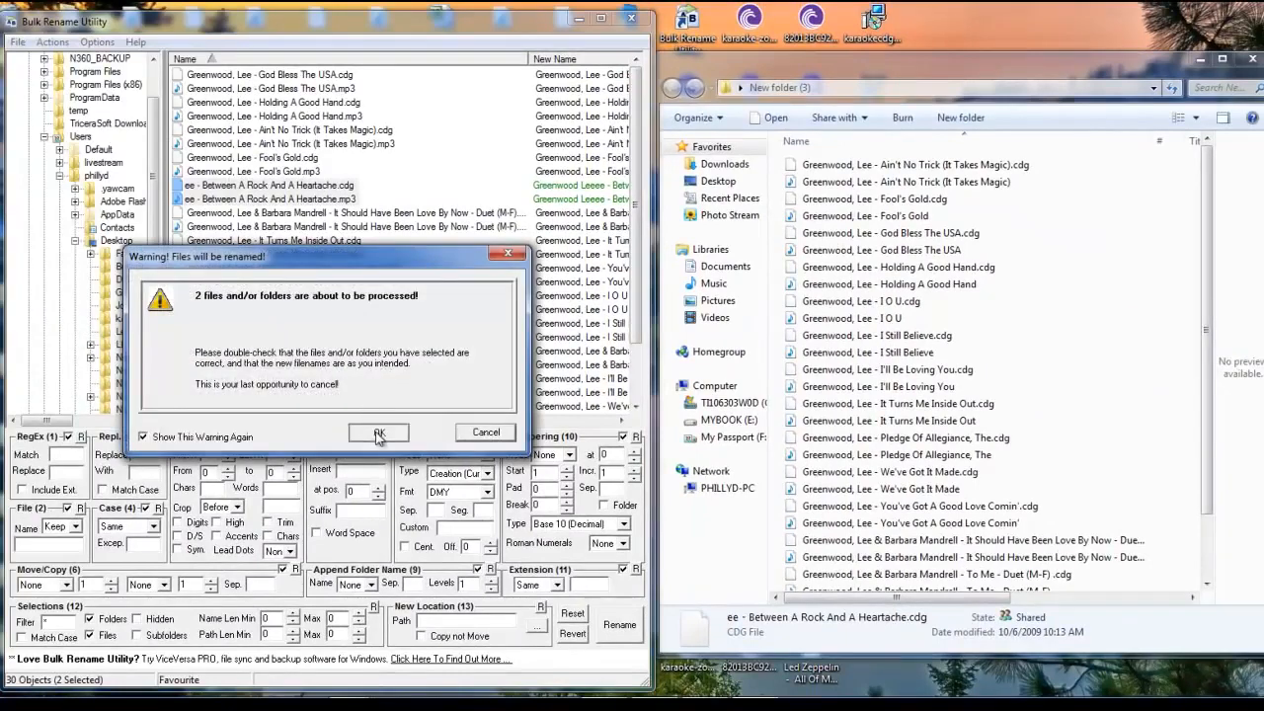
click(377, 431)
click(394, 433)
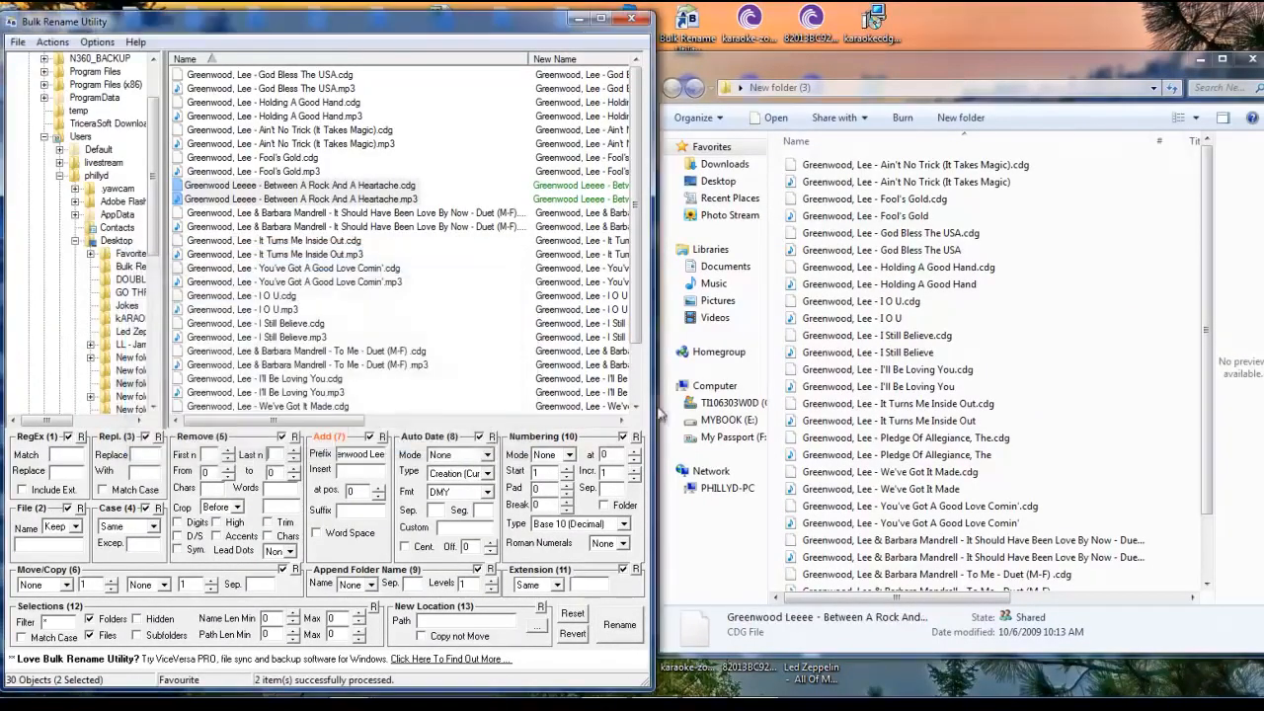
Look through the file list in the New folder (3) window for the two newly prefixed files
drag(1207, 321, 1208, 287)
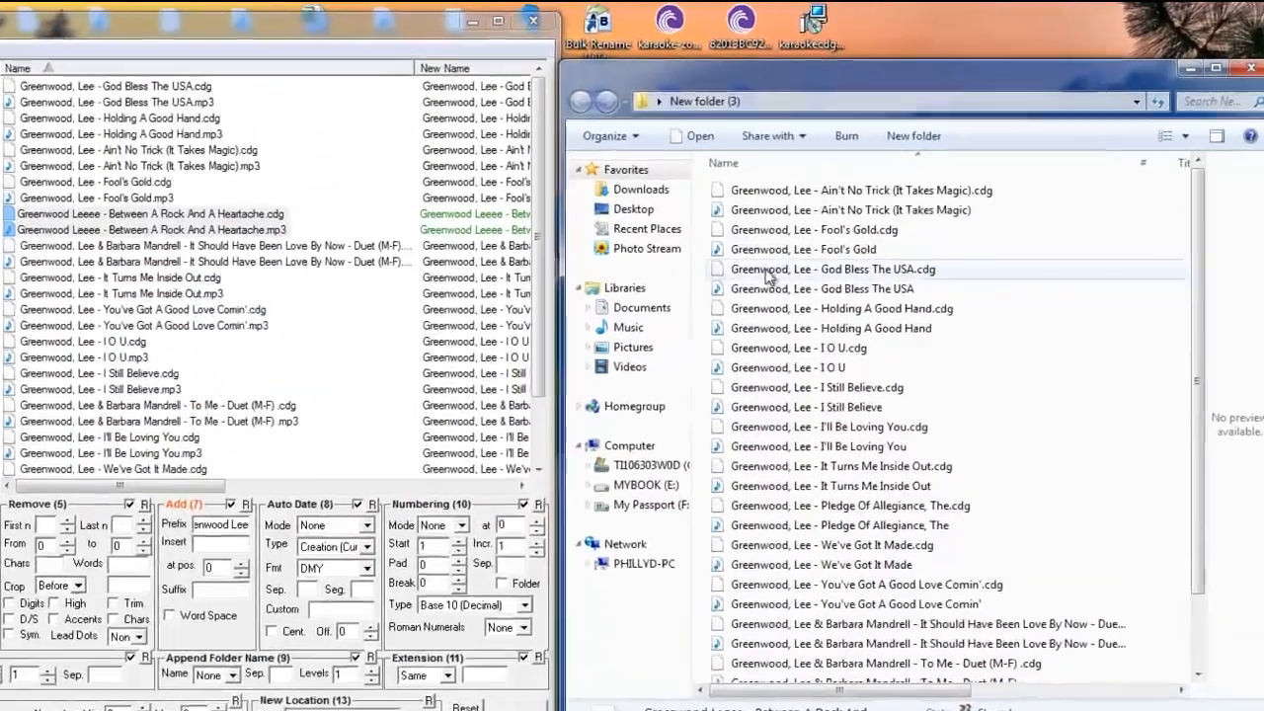
click(837, 271)
scroll(837, 271, down, 2)
scroll(837, 270, up, 2)
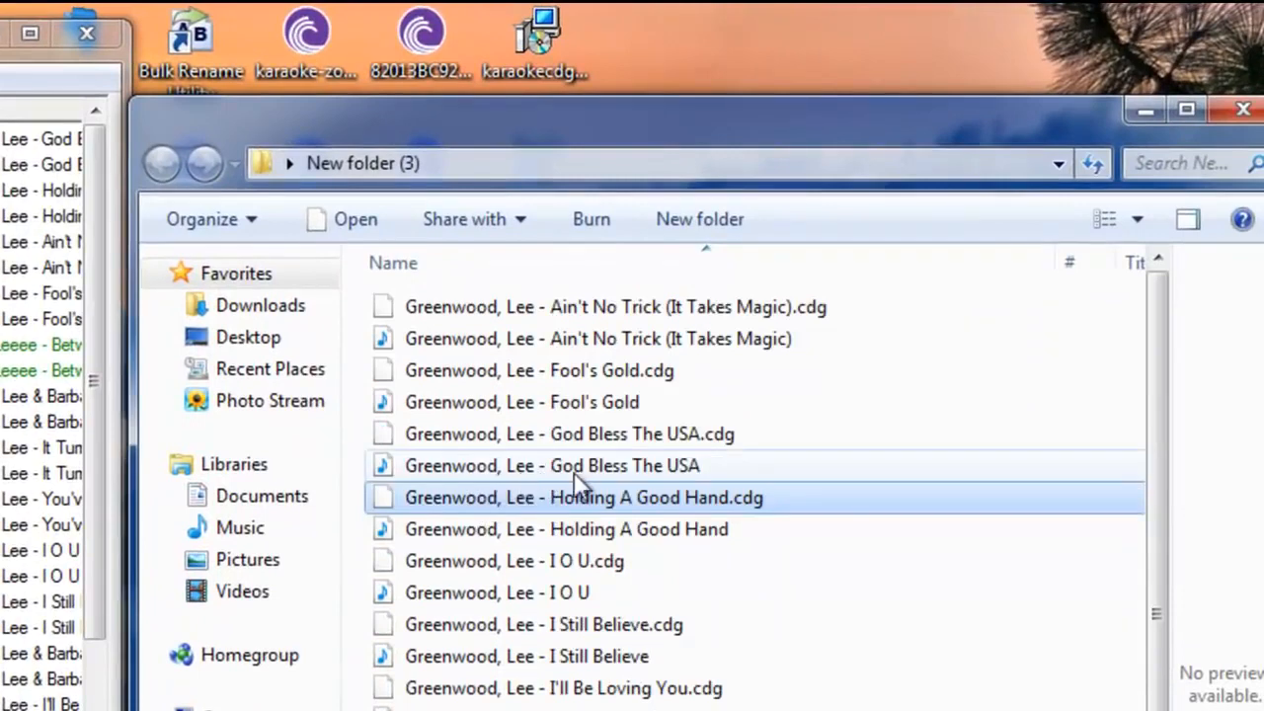
right_click(873, 417)
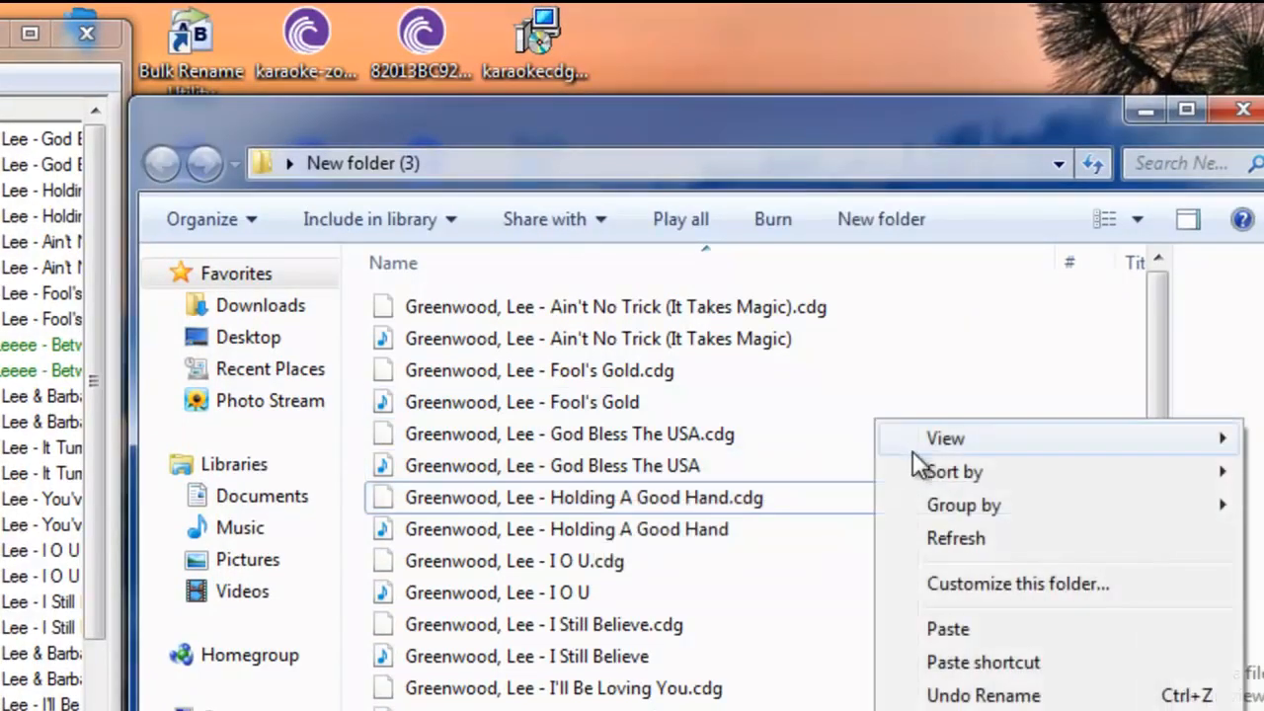
click(741, 471)
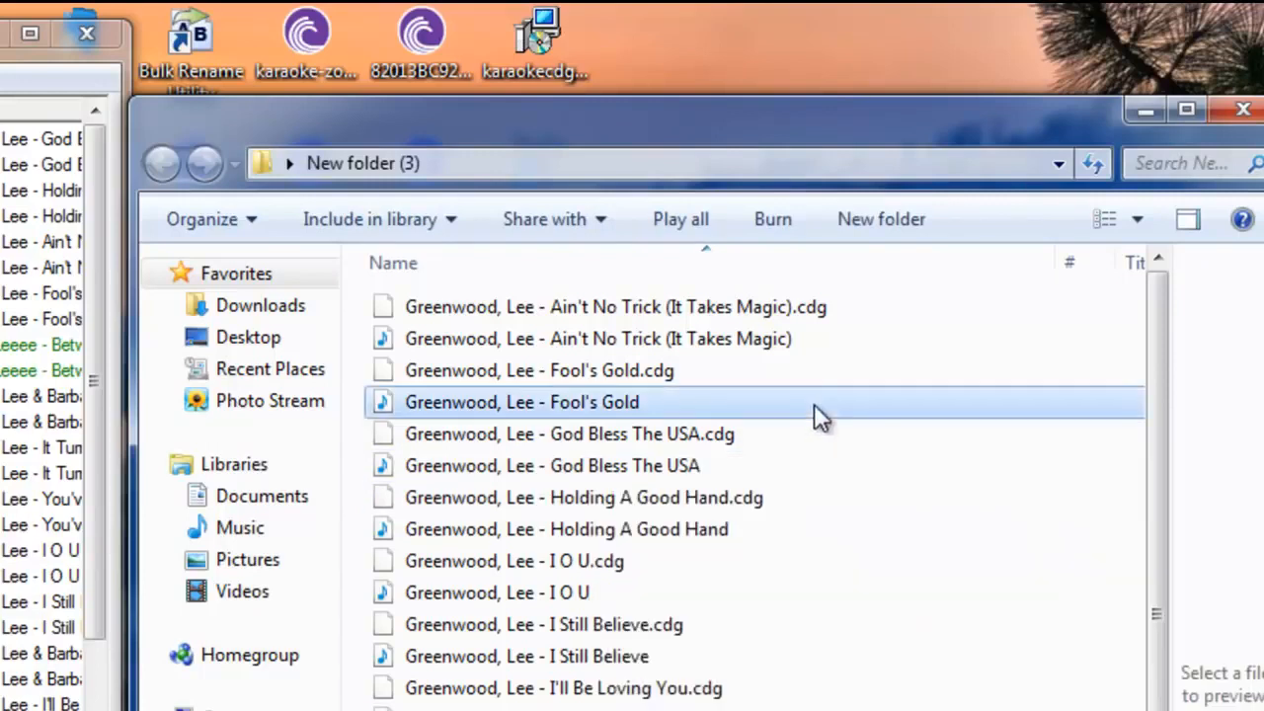
click(813, 404)
scroll(814, 403, down, 2)
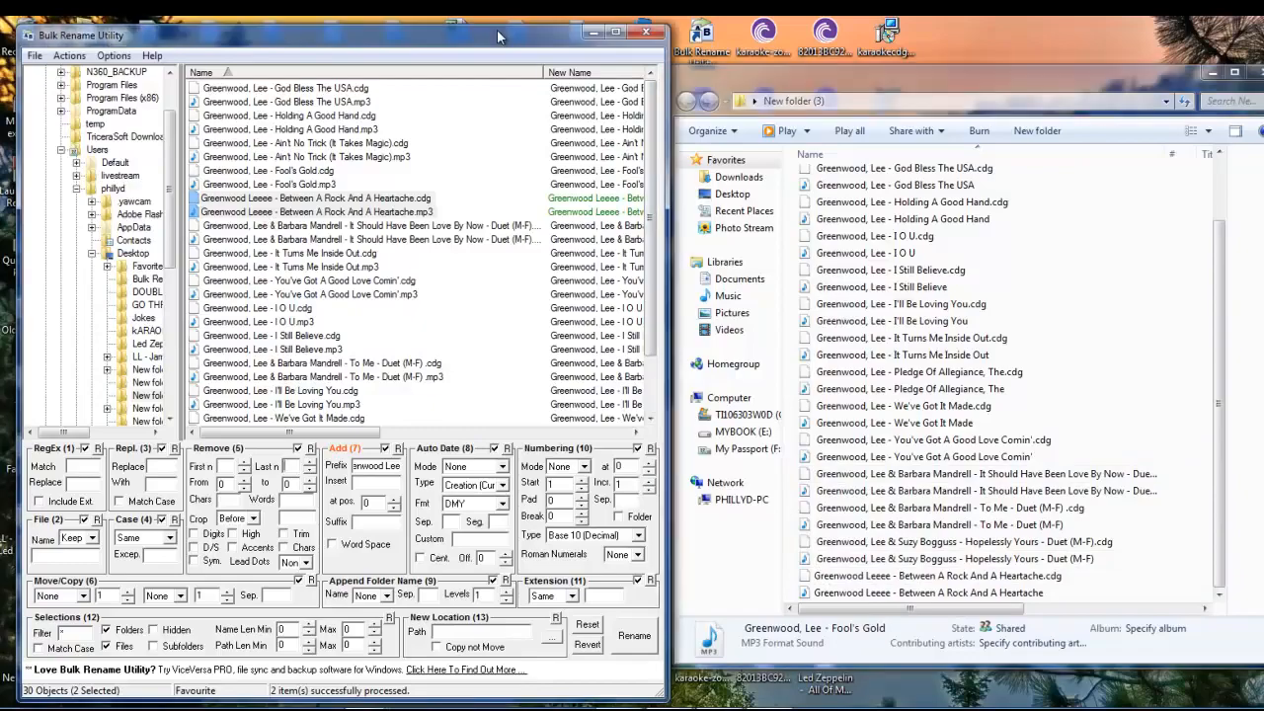
Maximize the Bulk Rename Utility window, select all files and clear the added prefix
mouse_move(499, 36)
mouse_down()
mouse_move(609, 37)
mouse_move(503, 34)
mouse_up()
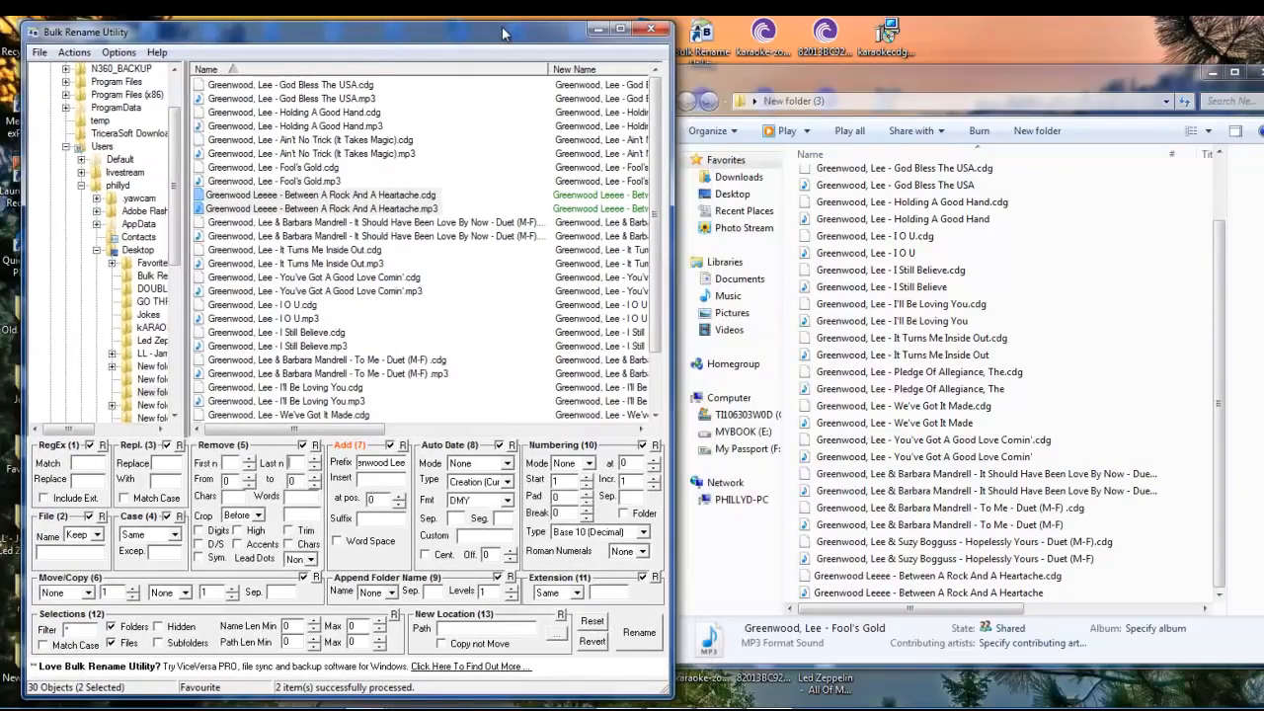
drag(352, 38, 648, 1)
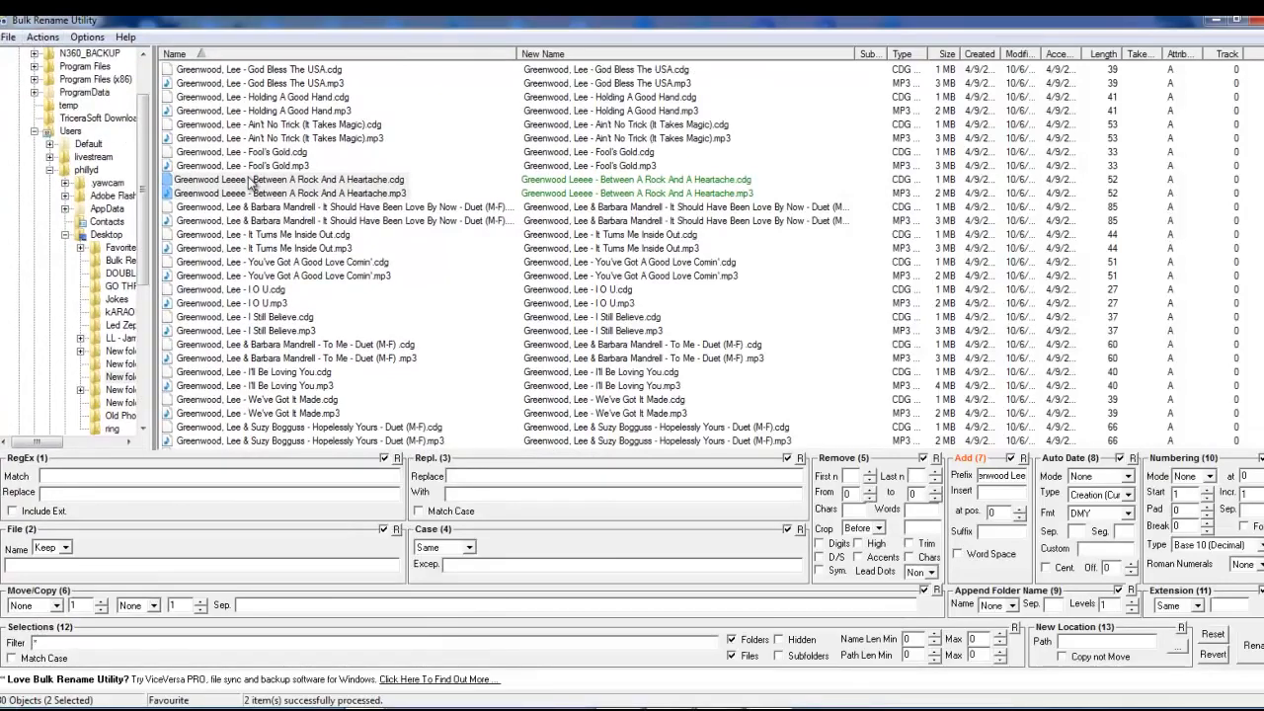
click(48, 39)
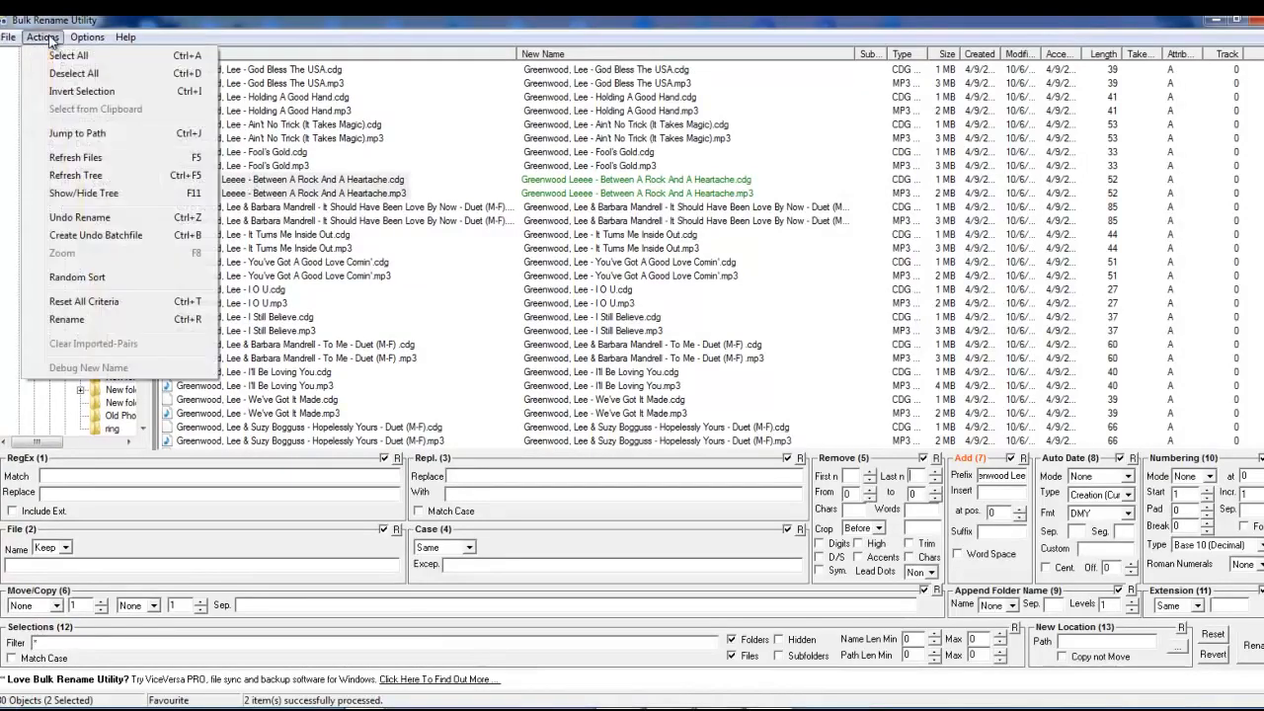
click(54, 57)
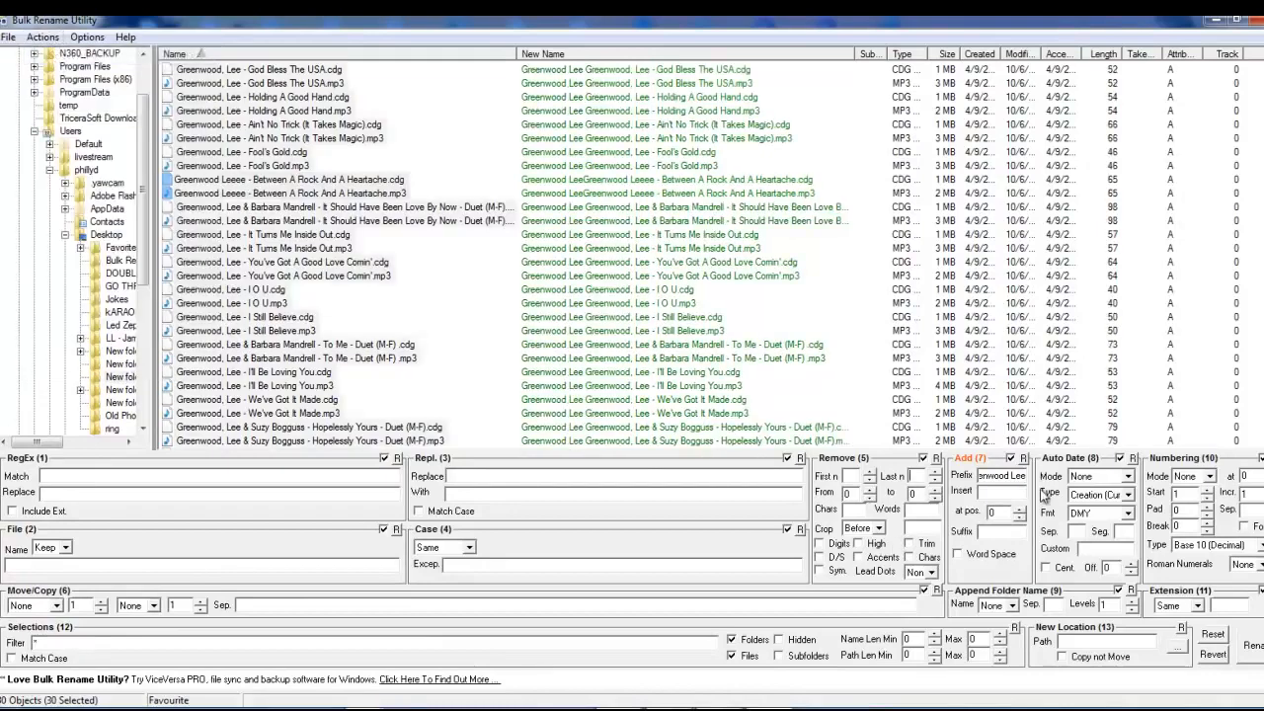
drag(1024, 476, 885, 478)
key(BackSpace)
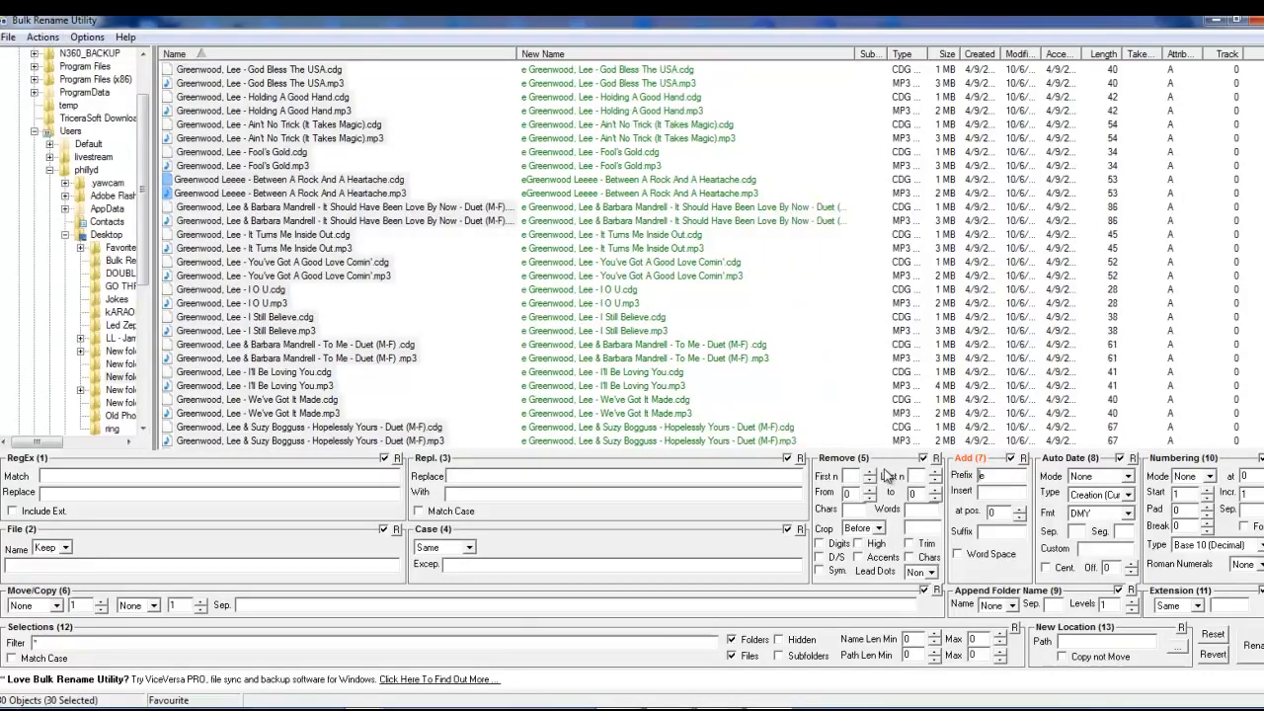
key(BackSpace)
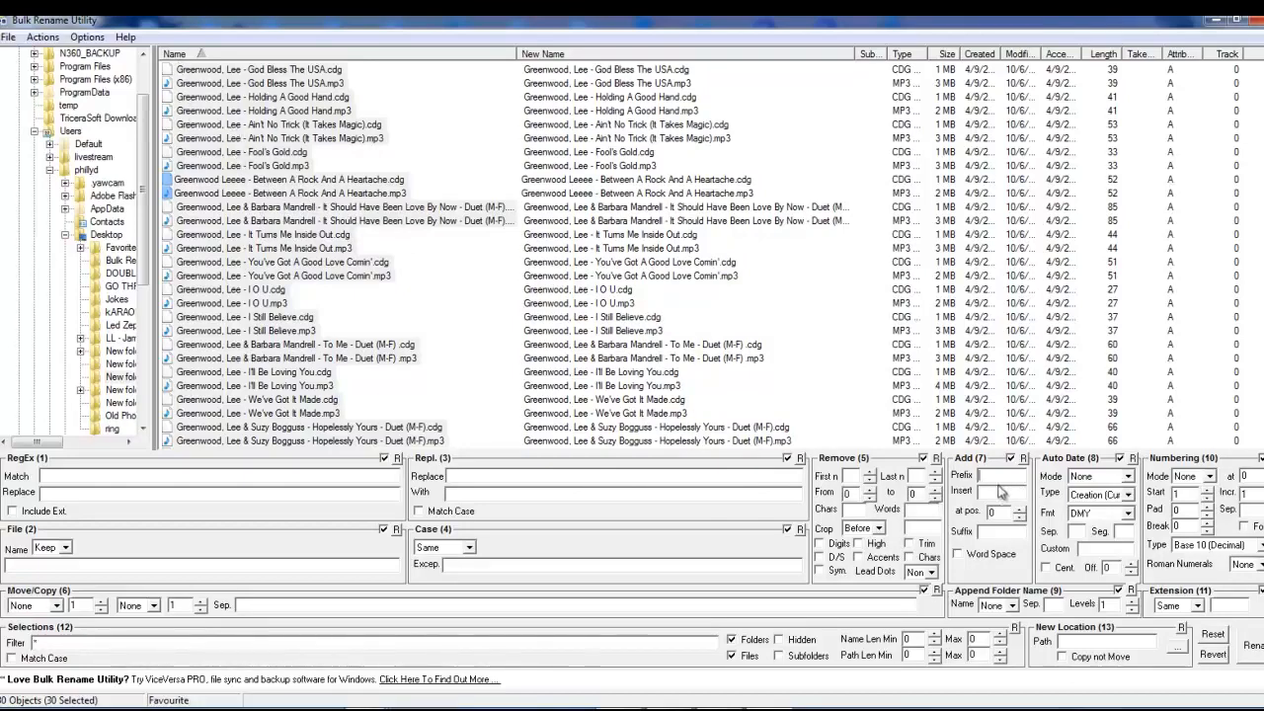
Rename all files except the two "Between A Rock And A Heartache" files, removing the first 1 character from each name
click(868, 475)
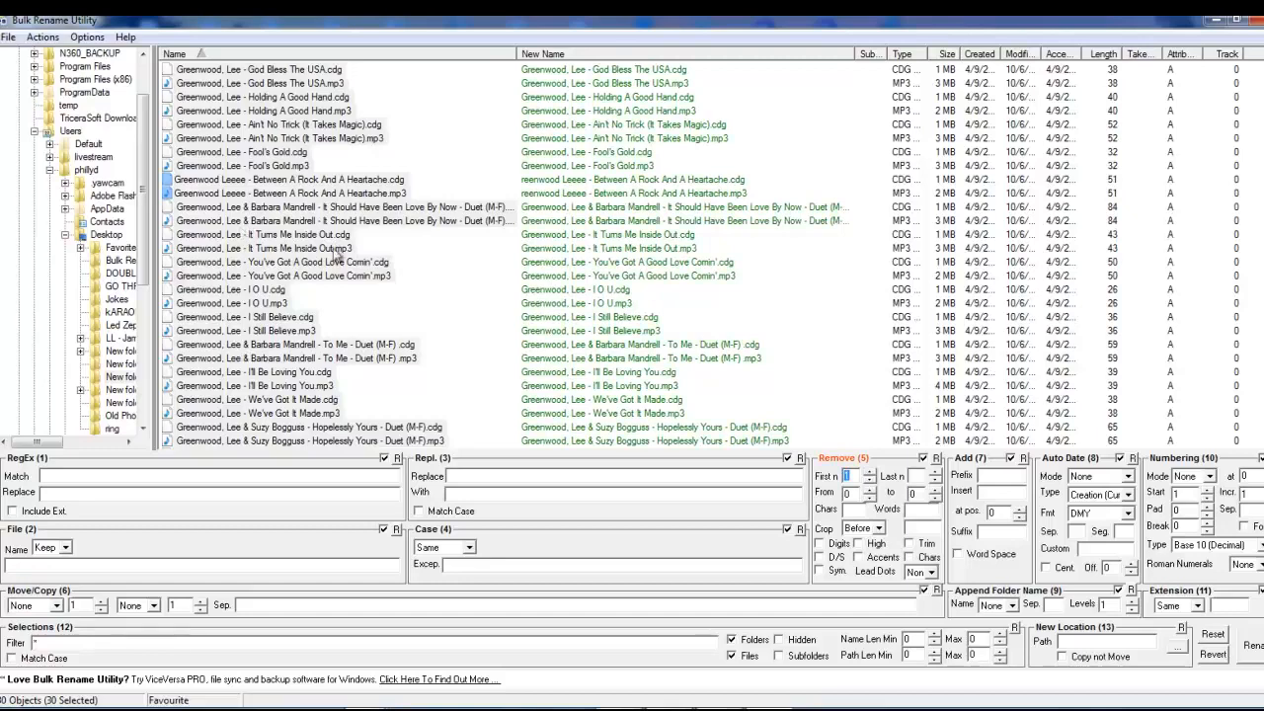
click(284, 194)
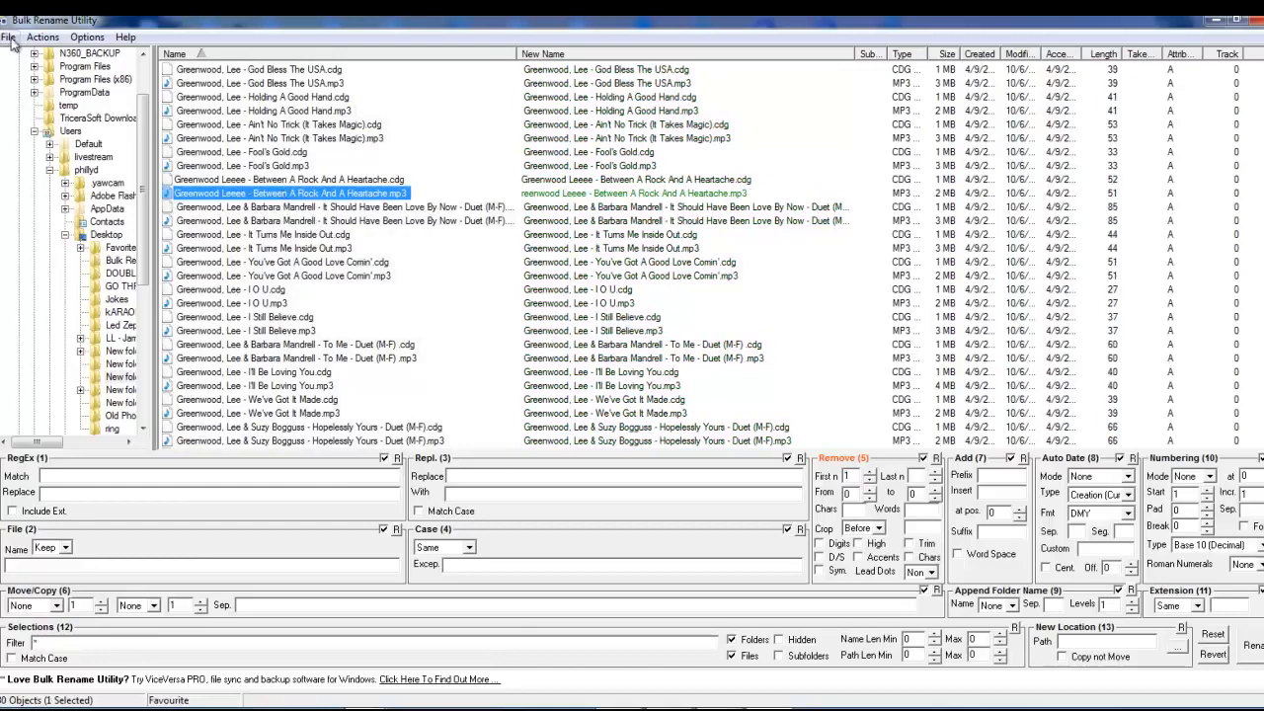
click(43, 37)
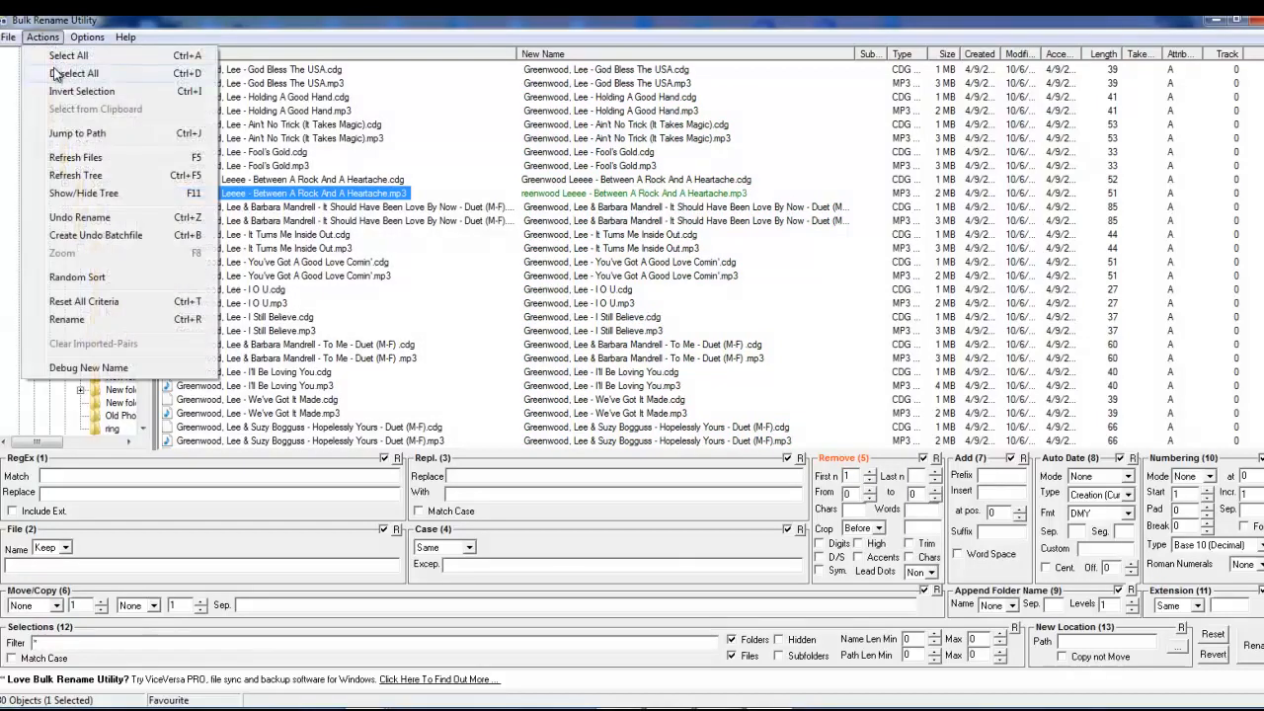
click(61, 56)
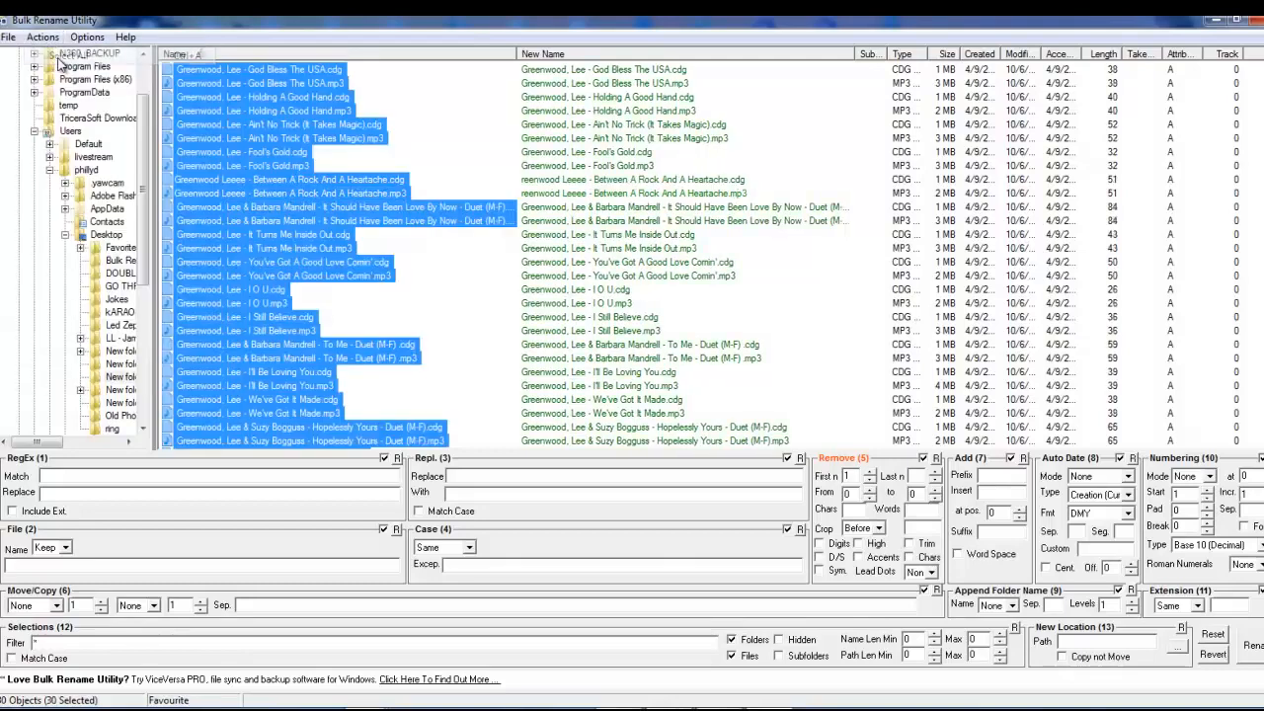
ctrl+click(238, 181)
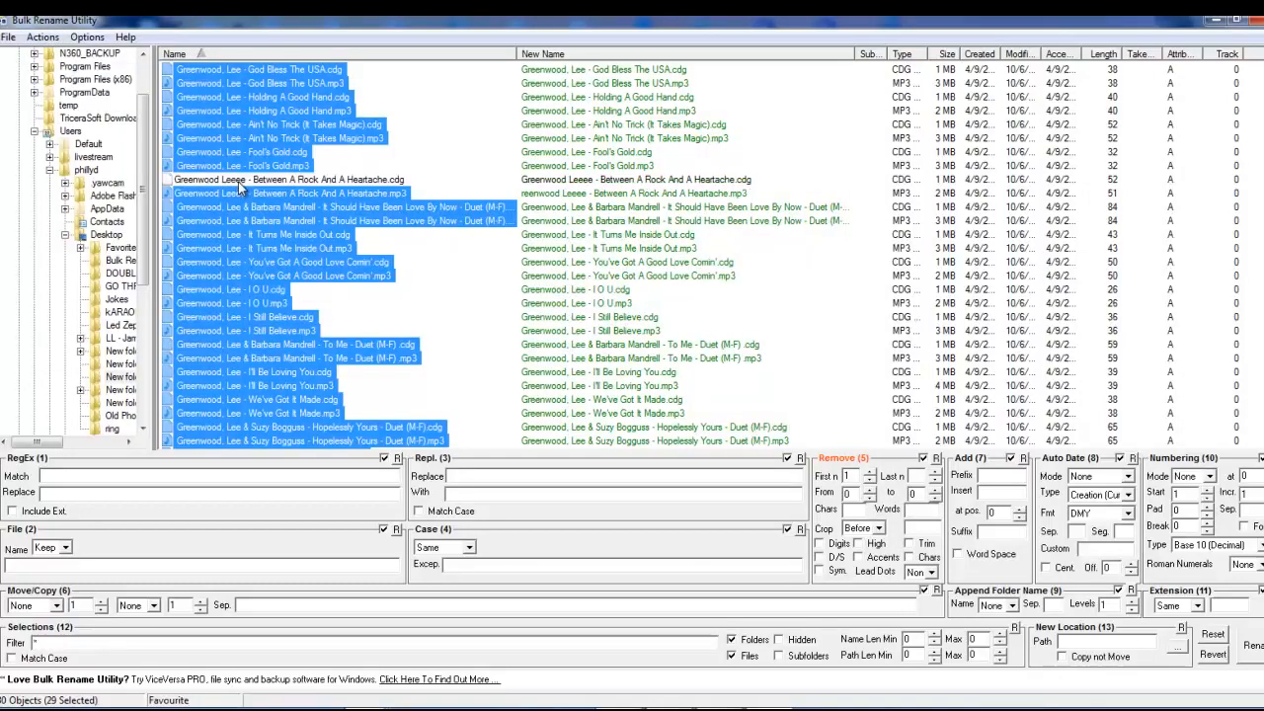
ctrl+click(238, 194)
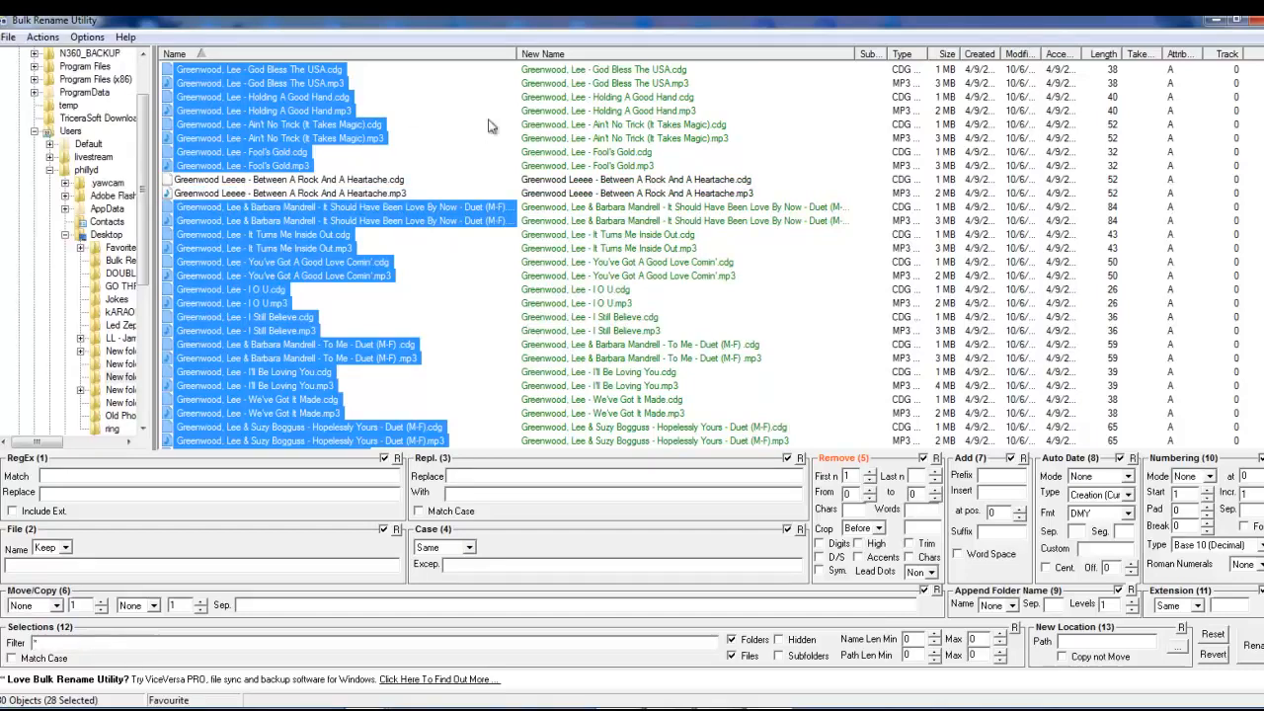
click(43, 36)
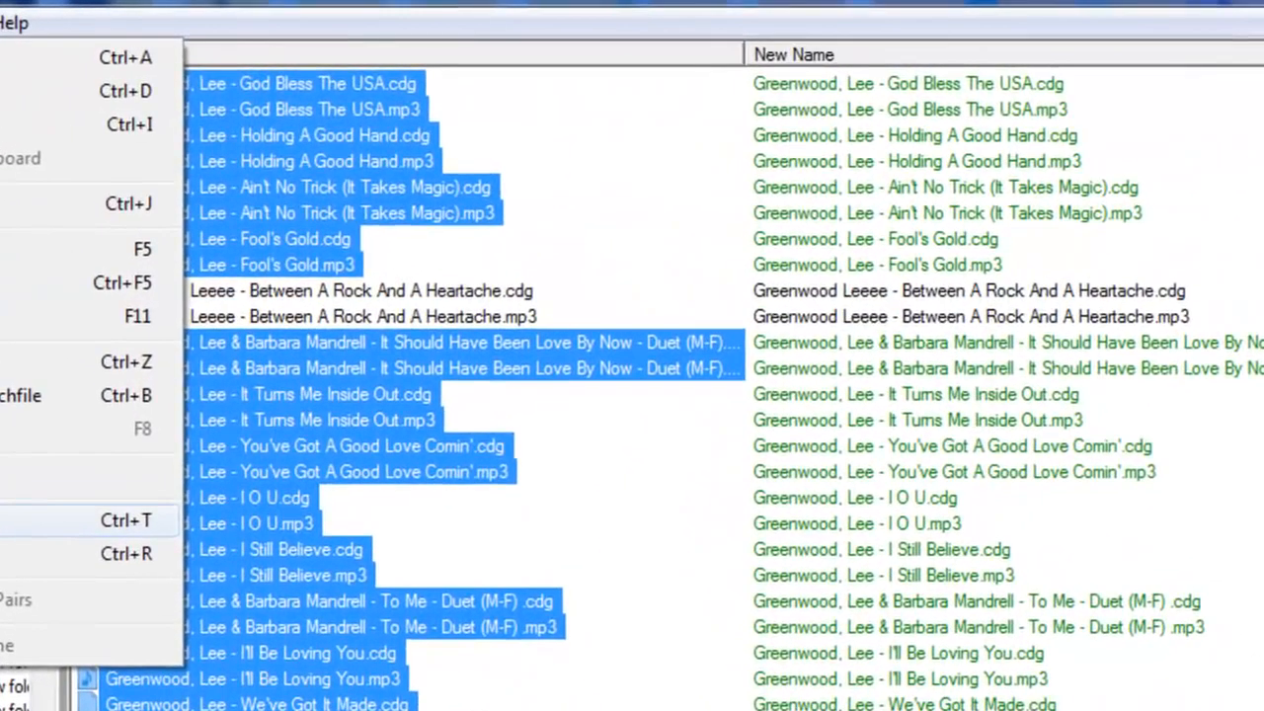
click(10, 465)
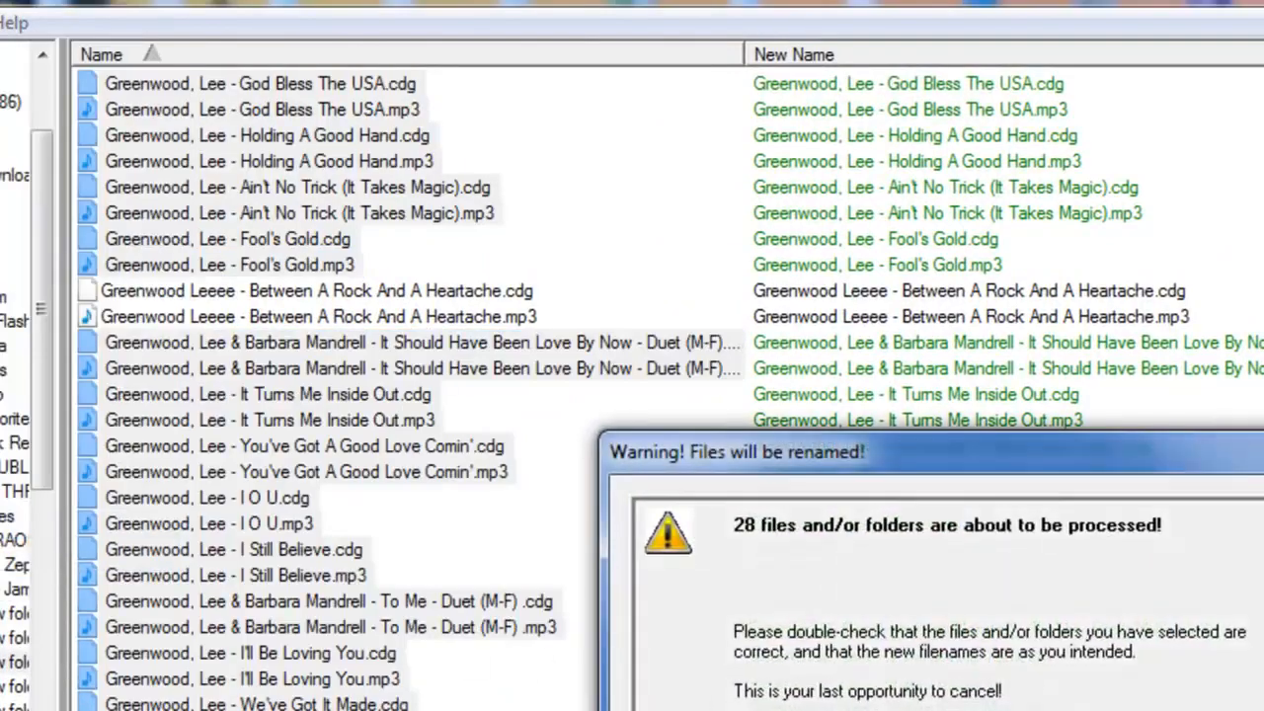
key(Return)
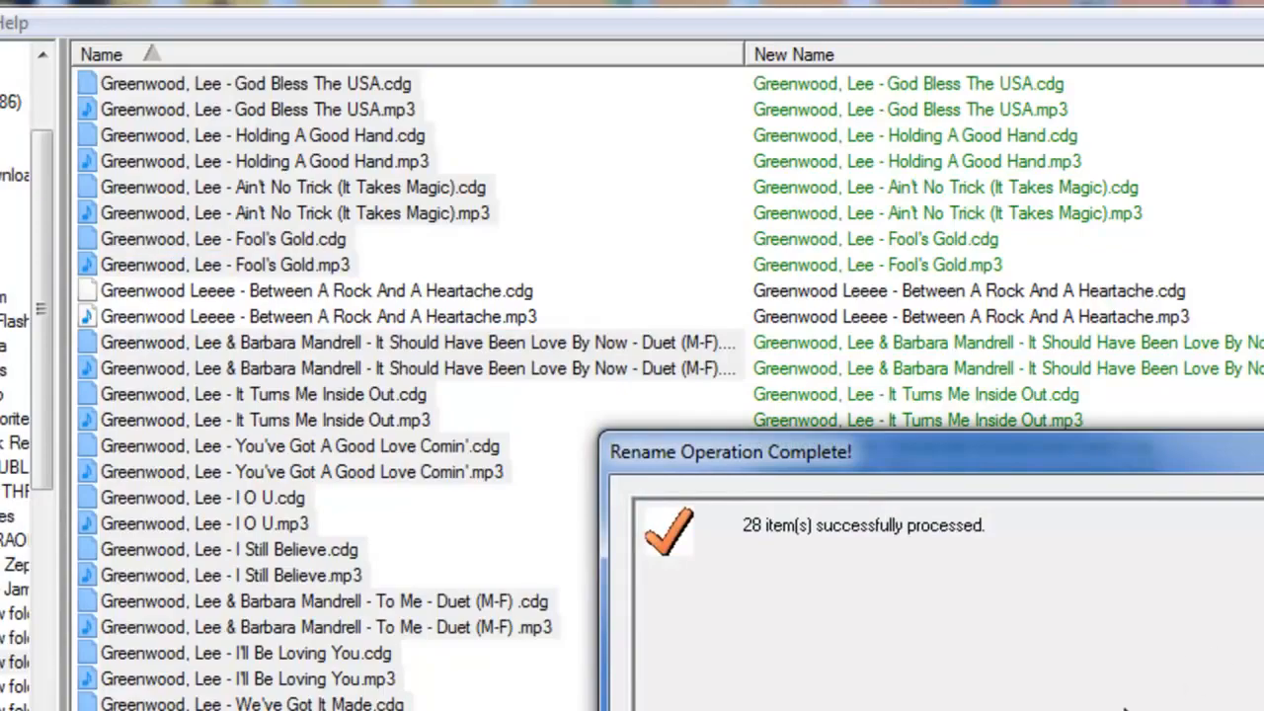
key(Return)
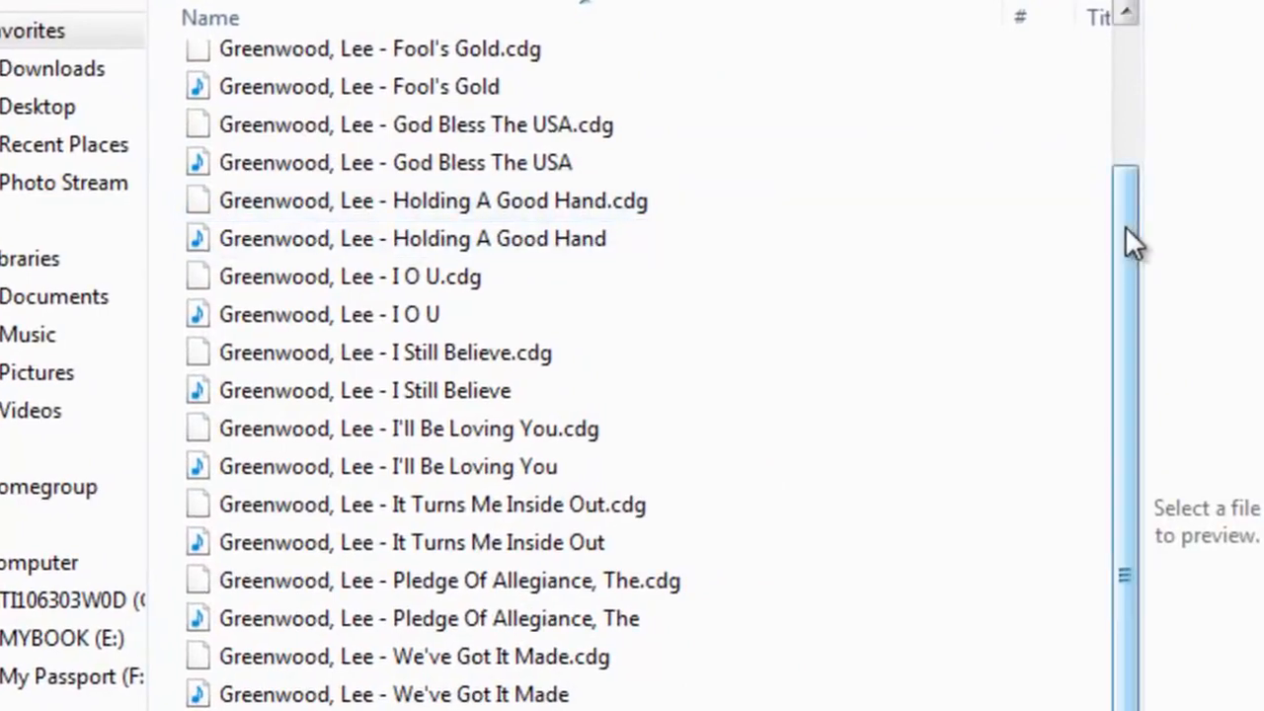
Check the renamed files in New folder (3), and close and restart Bulk Rename Utility
drag(1151, 243, 1151, 92)
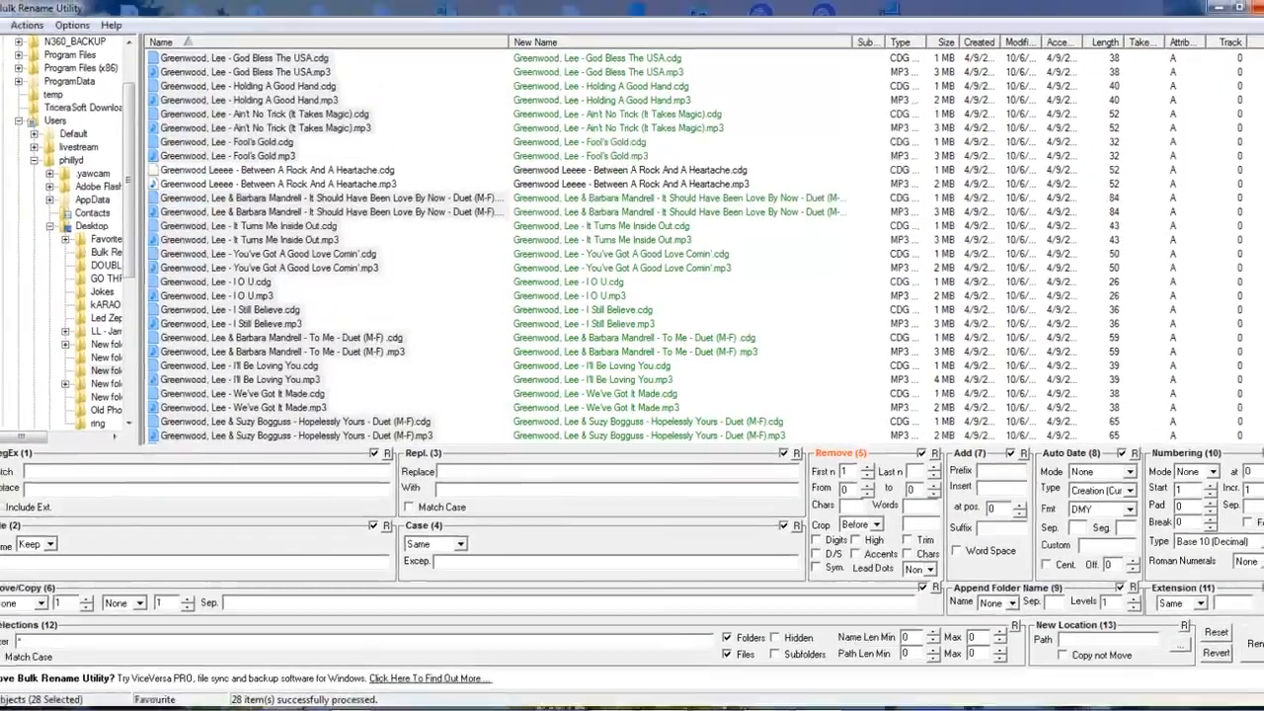
click(1247, 21)
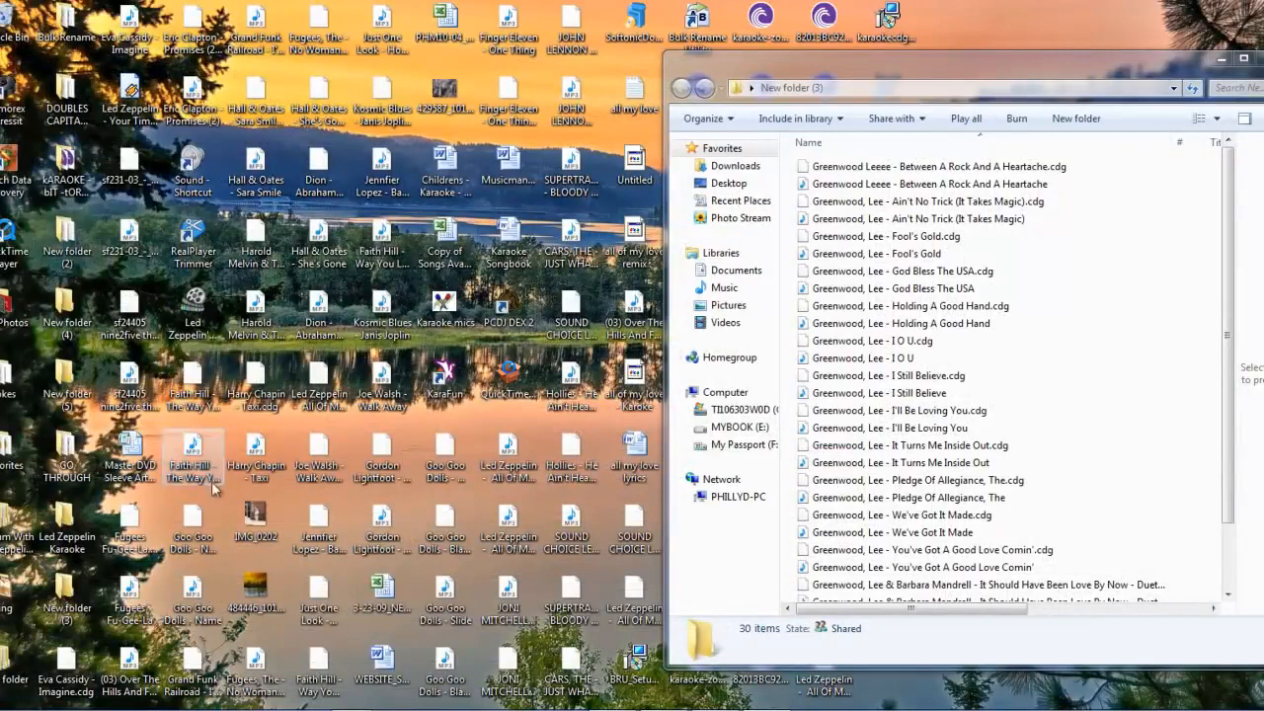
key(super)
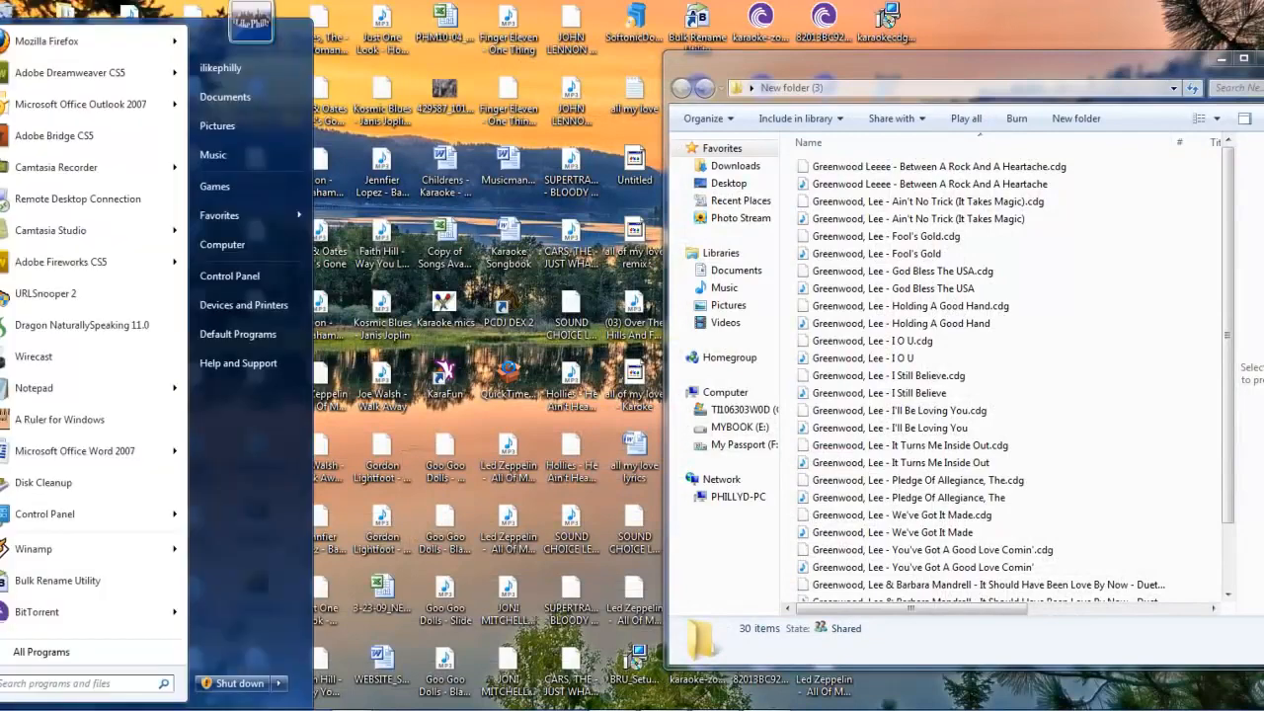
click(25, 589)
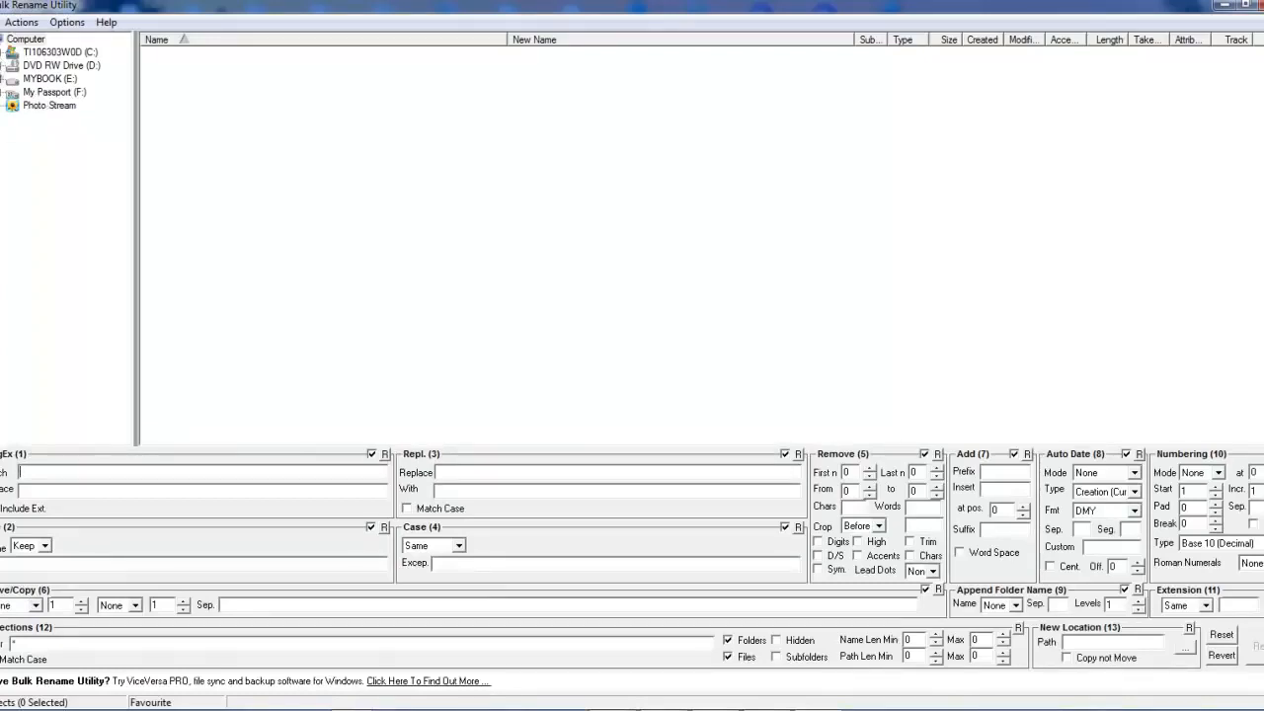
Browse through Users on drive C to the profile's Desktop and open New folder (3)
click(3, 56)
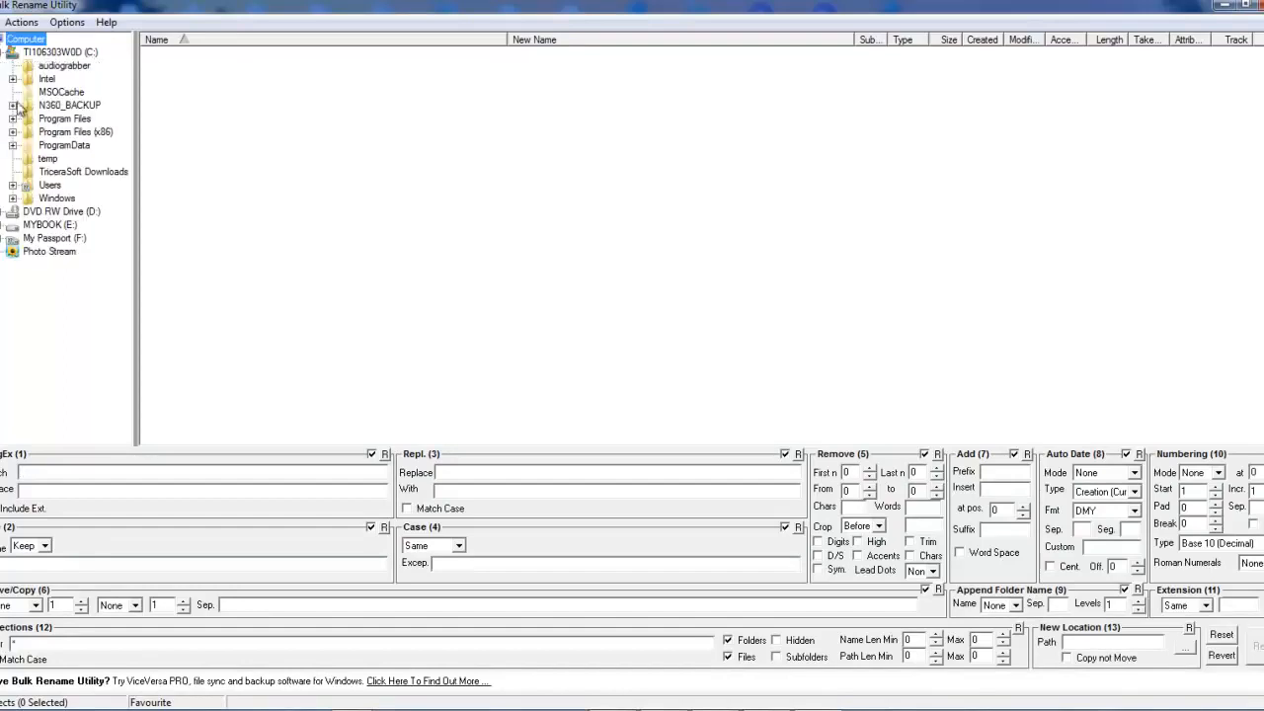
click(49, 185)
click(166, 70)
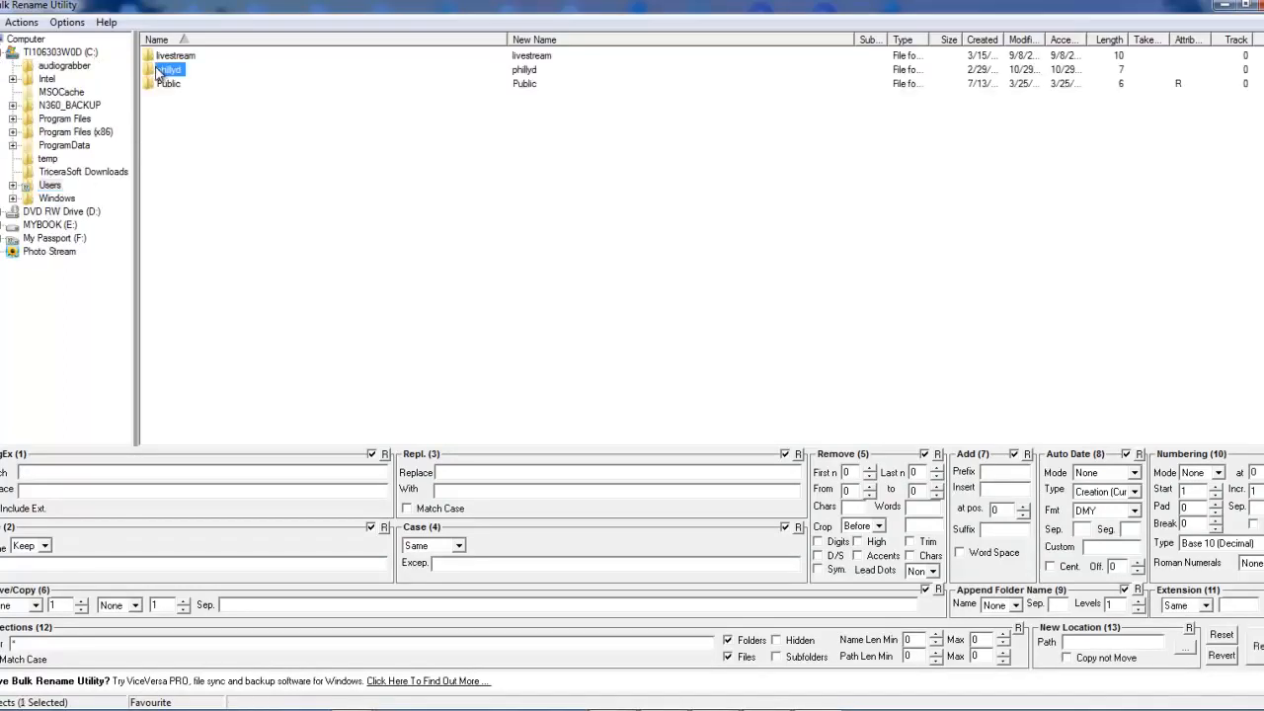
double_click(165, 72)
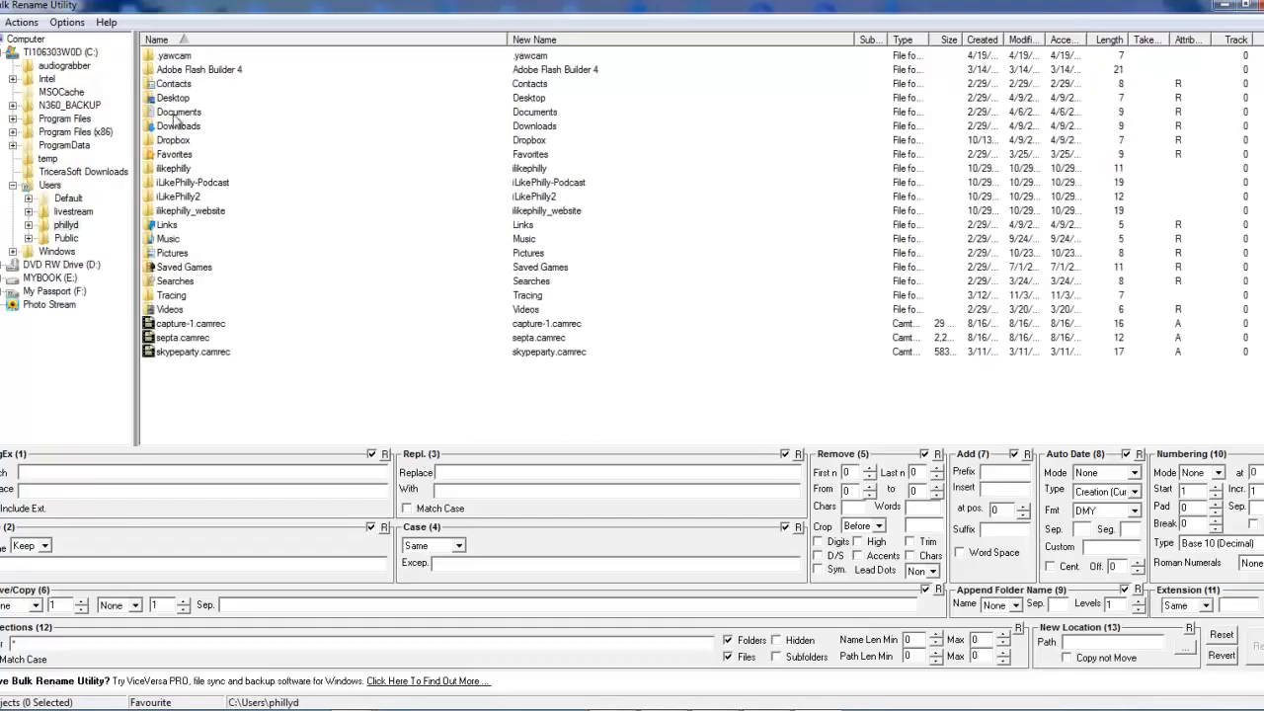
click(168, 98)
double_click(134, 79)
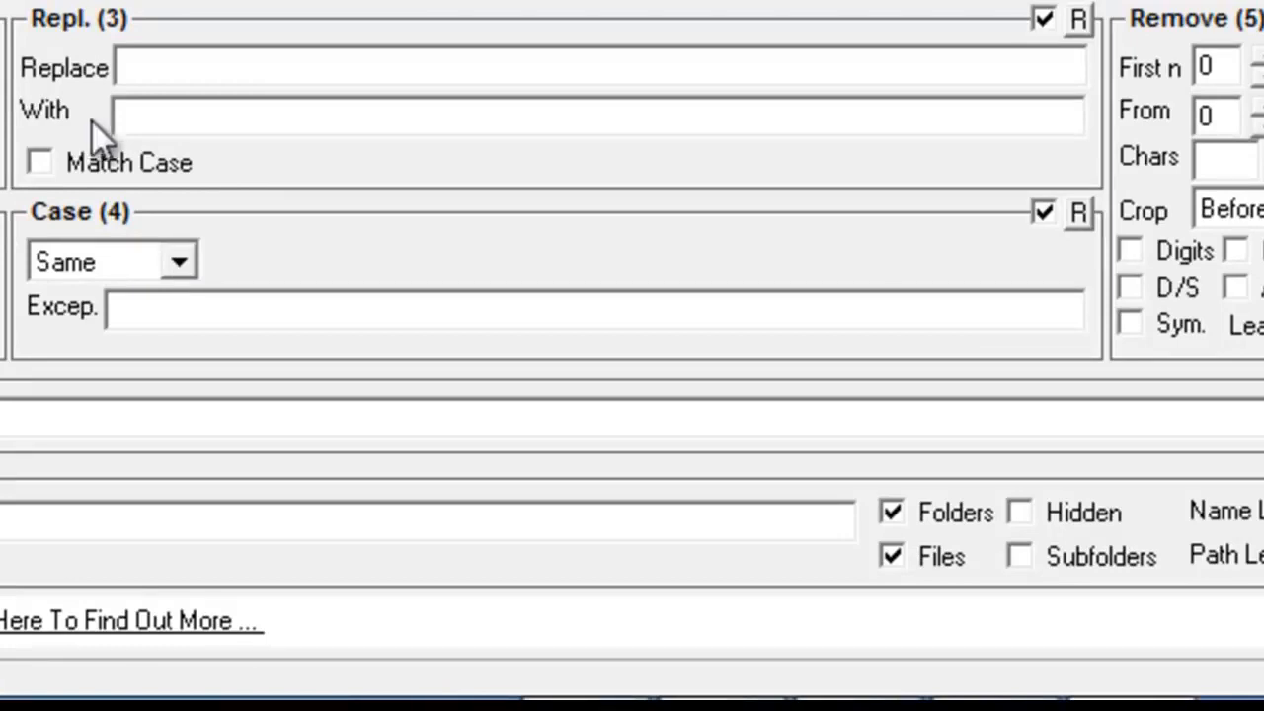
Preview the selected file names in Upper case, and switch the case conversion to Title
click(180, 270)
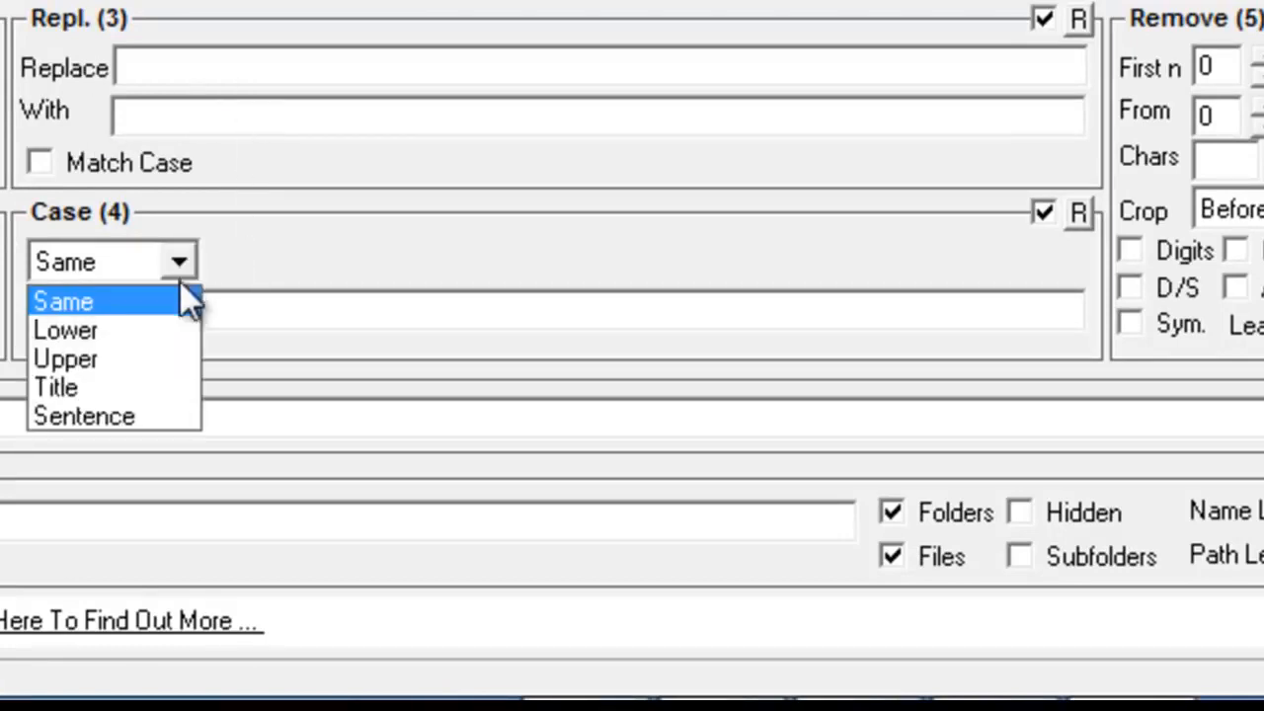
click(144, 359)
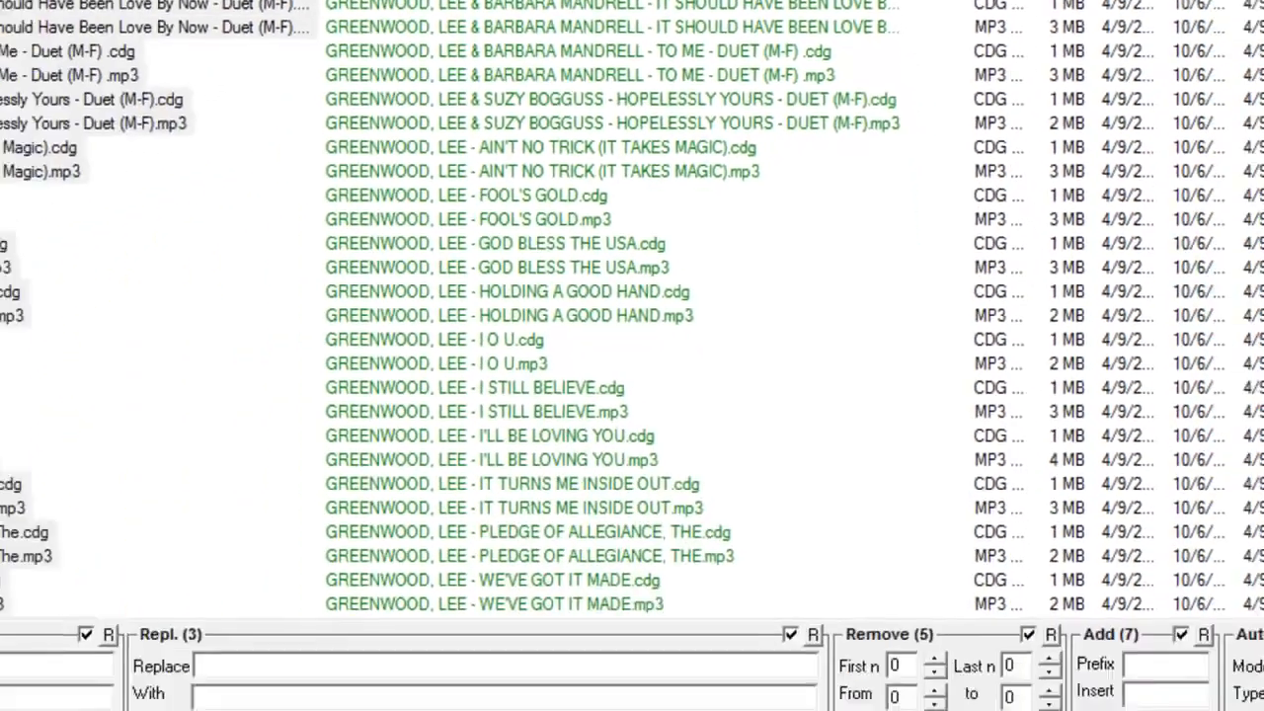
click(398, 528)
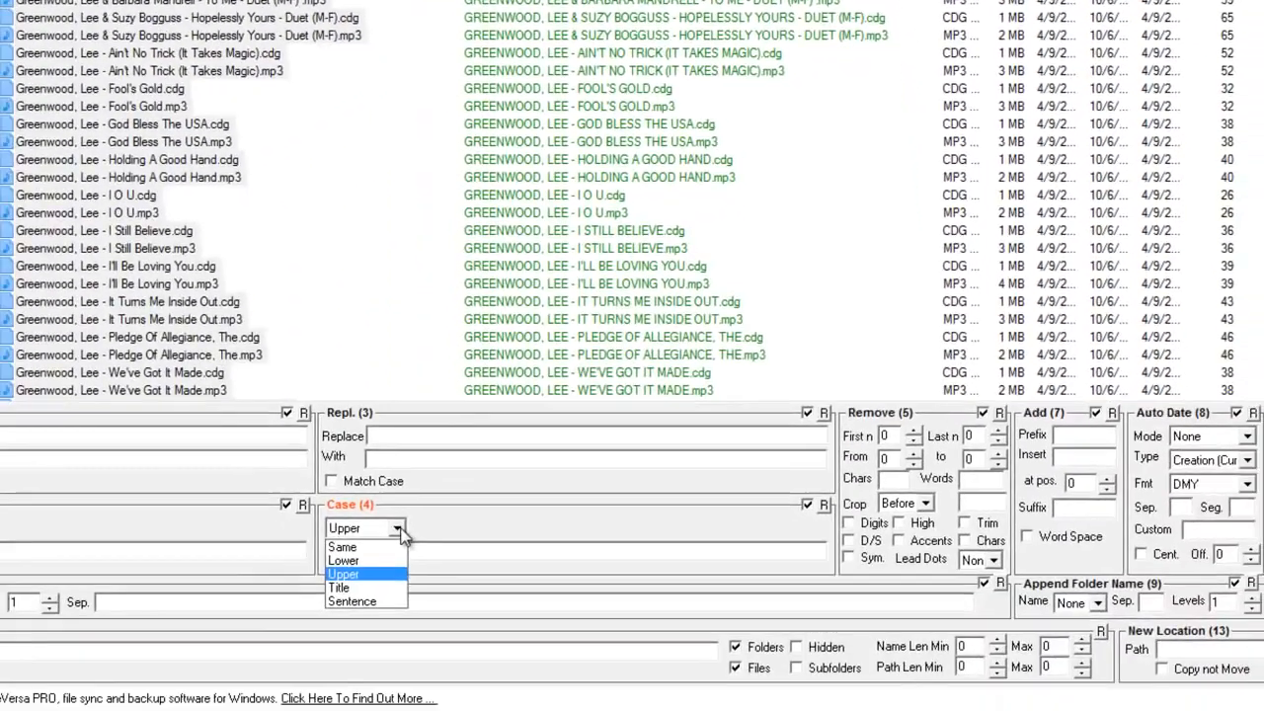
click(375, 587)
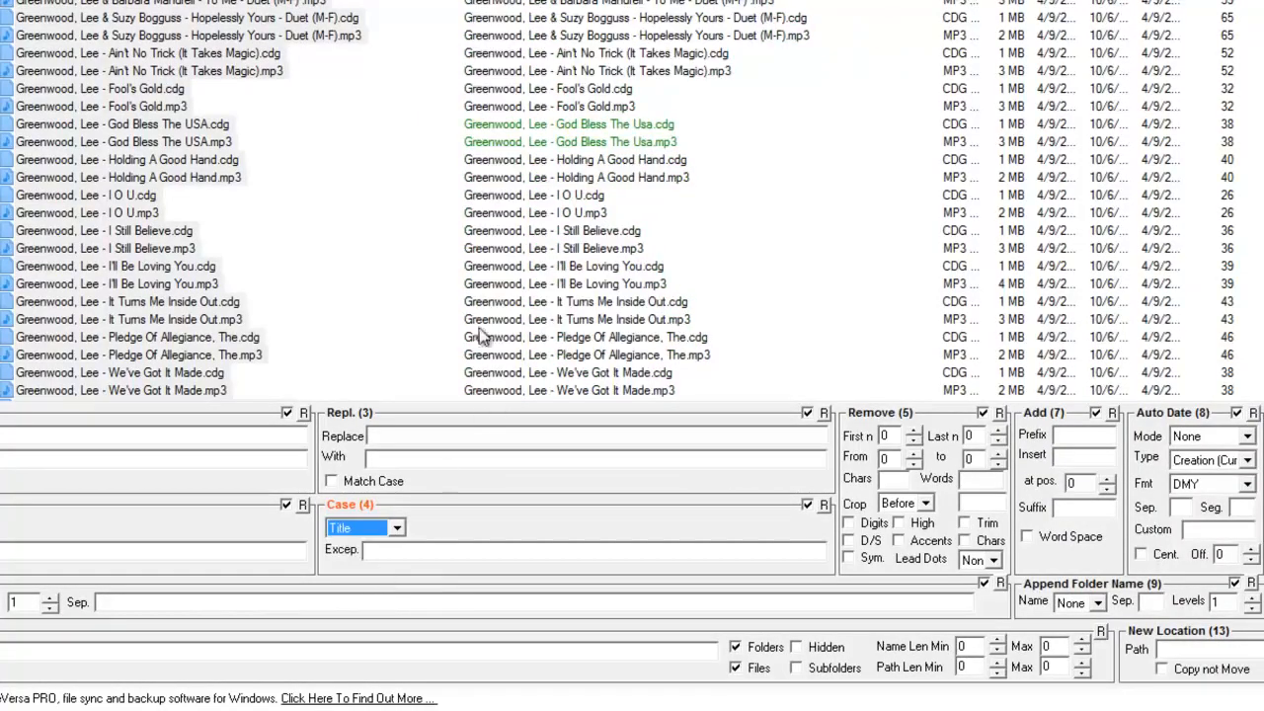